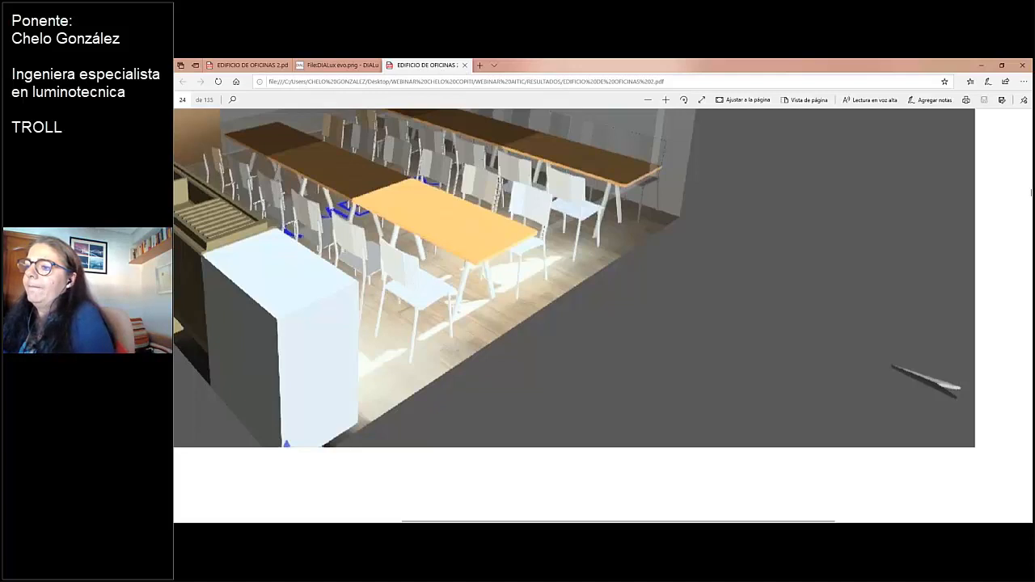
# Switch to DIALux evo in a full-size window and inspect Edificación 1 in the 3D view
pyautogui.click(467, 531)
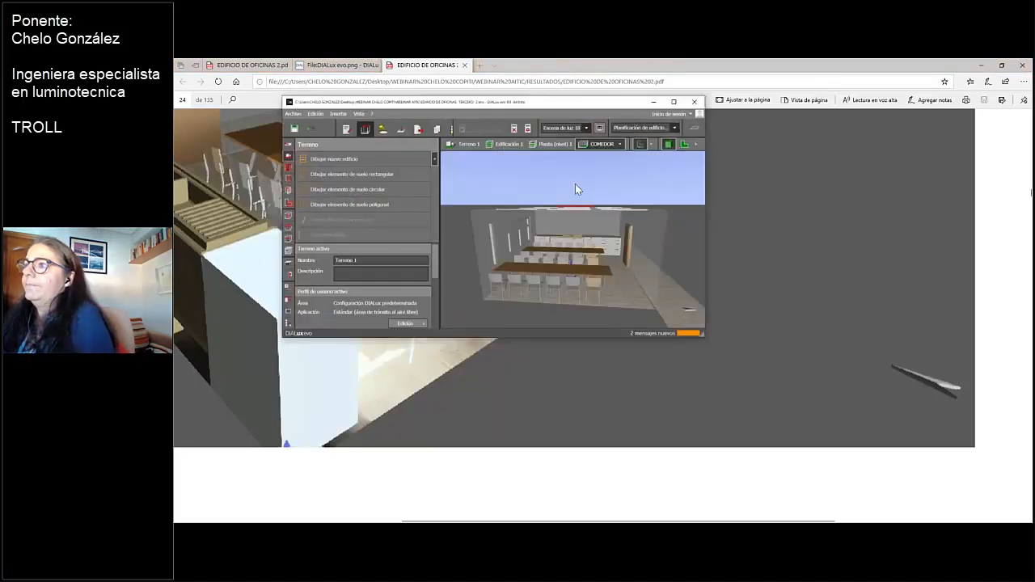
pyautogui.click(675, 103)
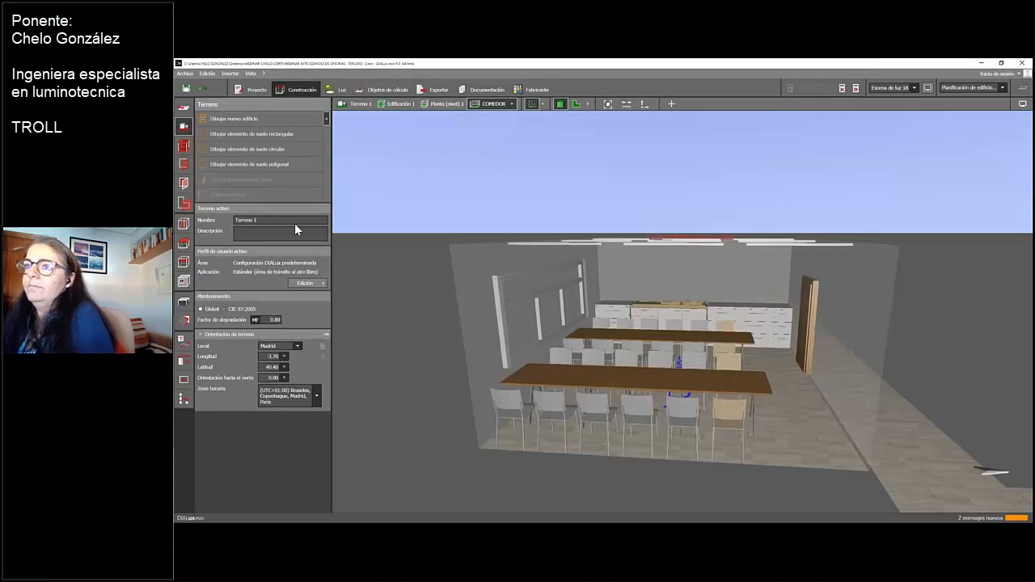
pyautogui.click(439, 106)
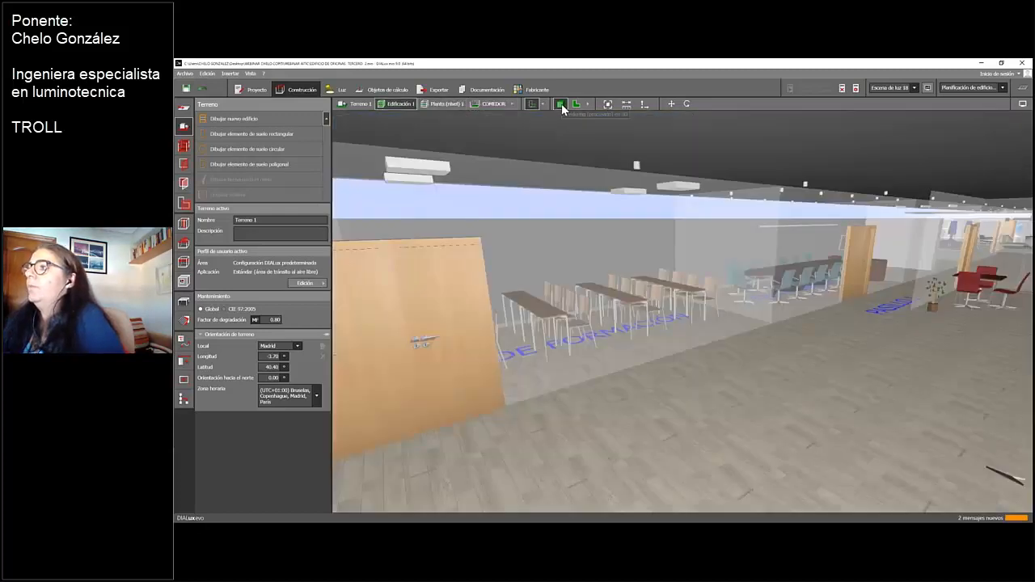
pyautogui.scroll(5, 641, 406)
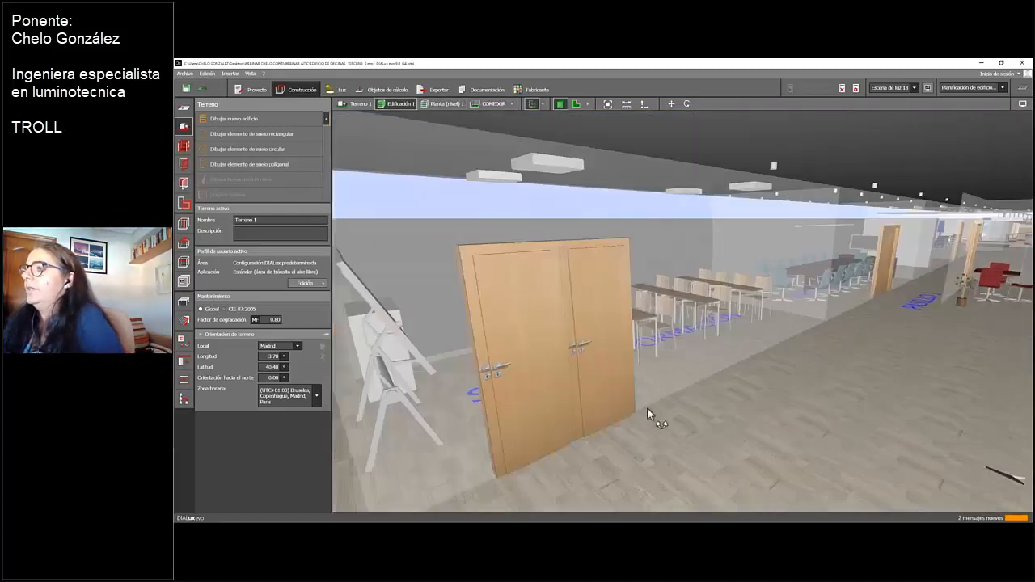
pyautogui.scroll(2, 646, 408)
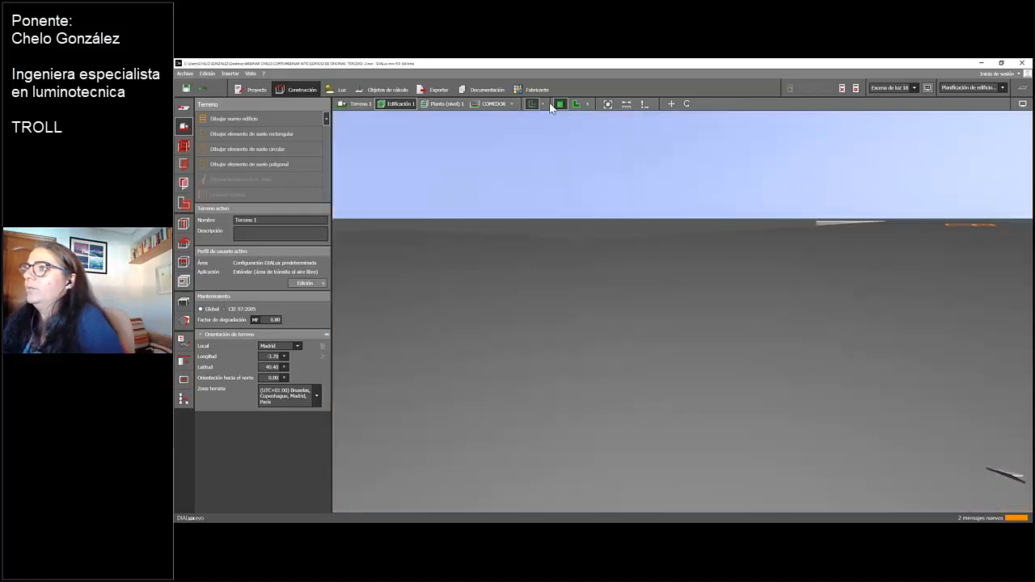
# Display Planta (nivel) 1 in plan view and examine the room layout from EXTRUSIÓN to ENTRADA
pyautogui.click(580, 106)
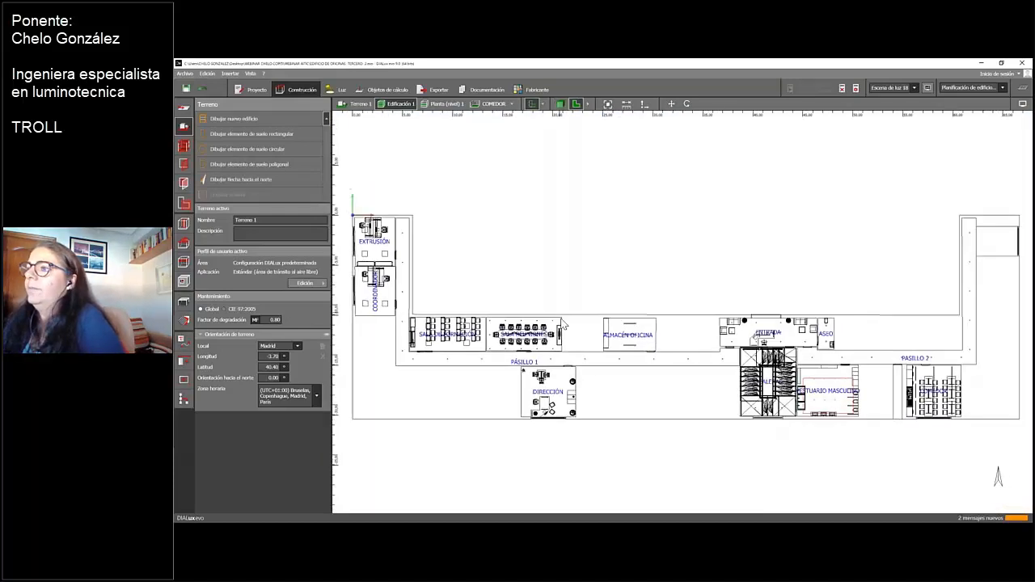
pyautogui.click(451, 105)
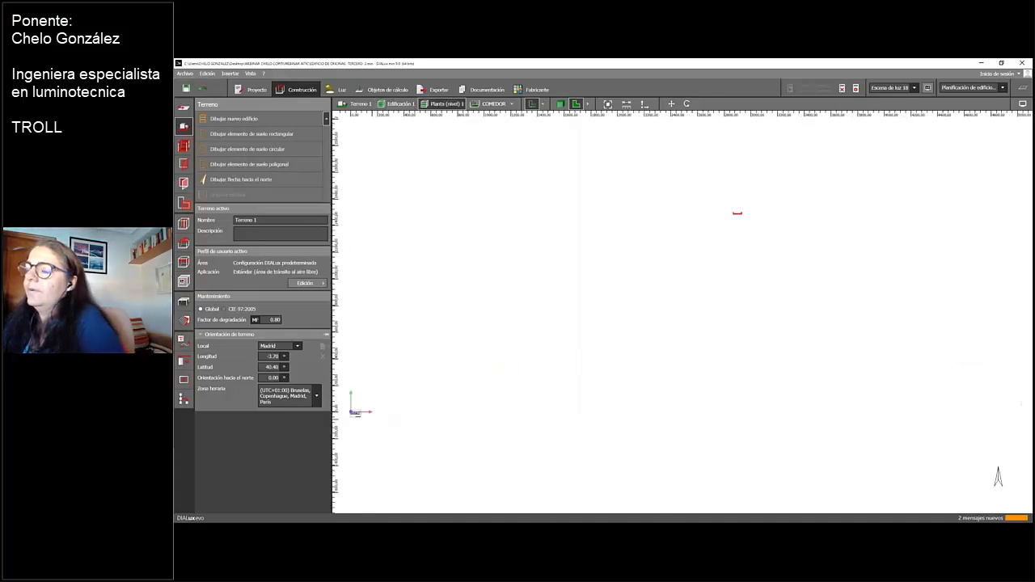
pyautogui.moveTo(379, 422); pyautogui.dragTo(631, 416, button='middle')
pyautogui.scroll(5, 629, 414)
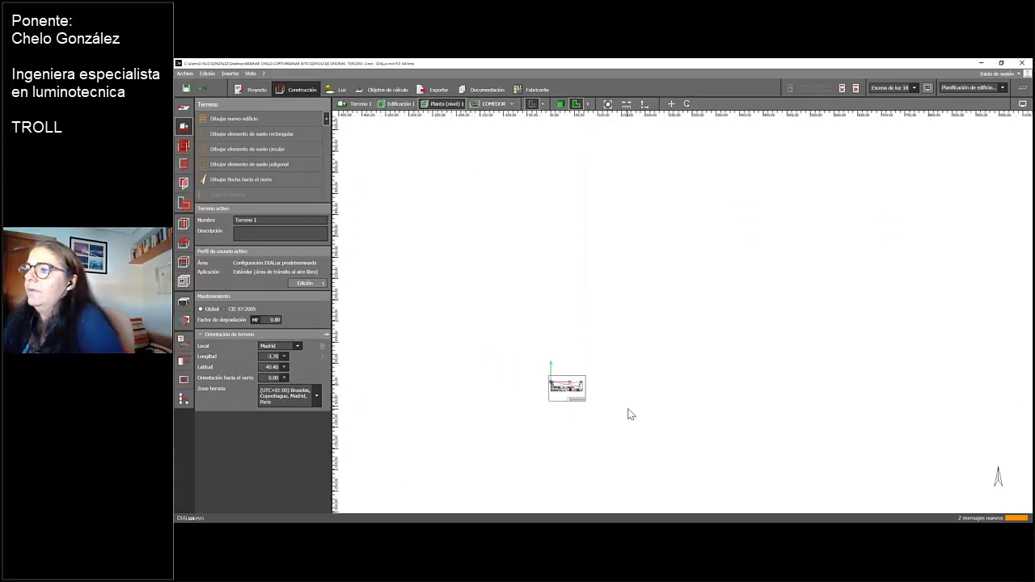
pyautogui.scroll(1, 627, 410)
pyautogui.moveTo(390, 219); pyautogui.dragTo(638, 242, button='middle')
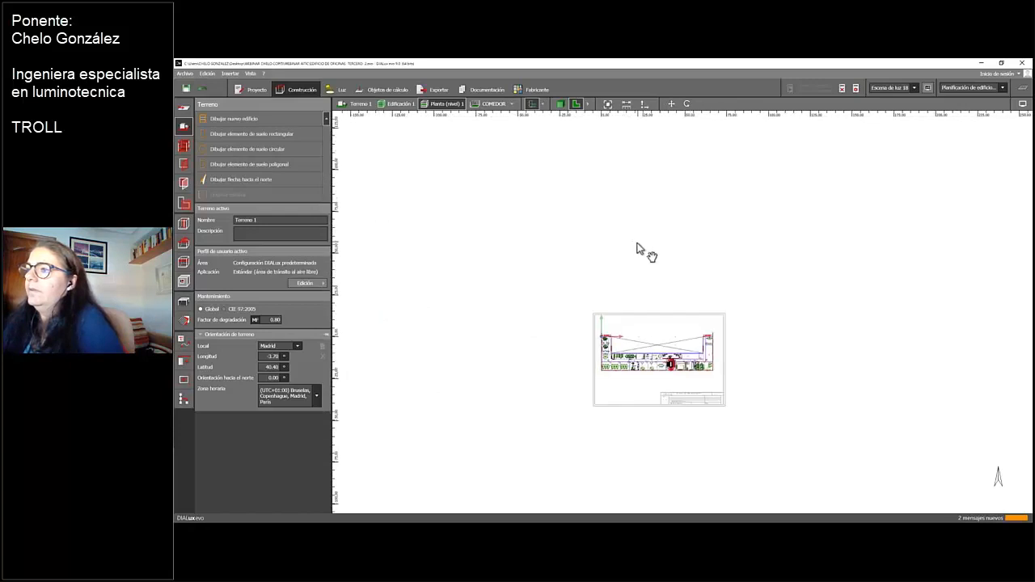
pyautogui.scroll(9, 637, 242)
pyautogui.moveTo(645, 464); pyautogui.dragTo(608, 243, button='middle')
pyautogui.scroll(3, 611, 249)
pyautogui.scroll(8, 609, 244)
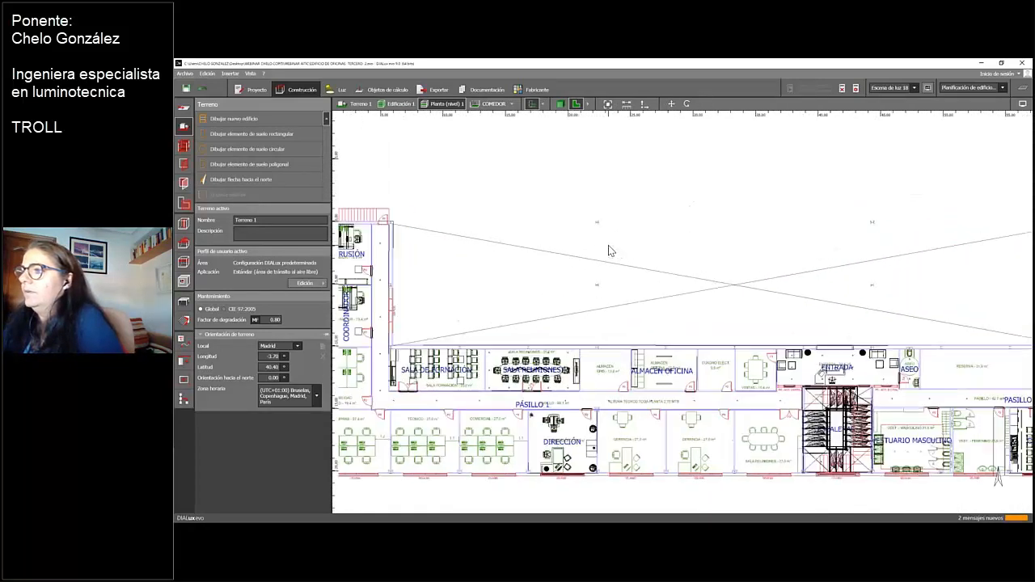
pyautogui.moveTo(573, 314); pyautogui.dragTo(715, 245, button='middle')
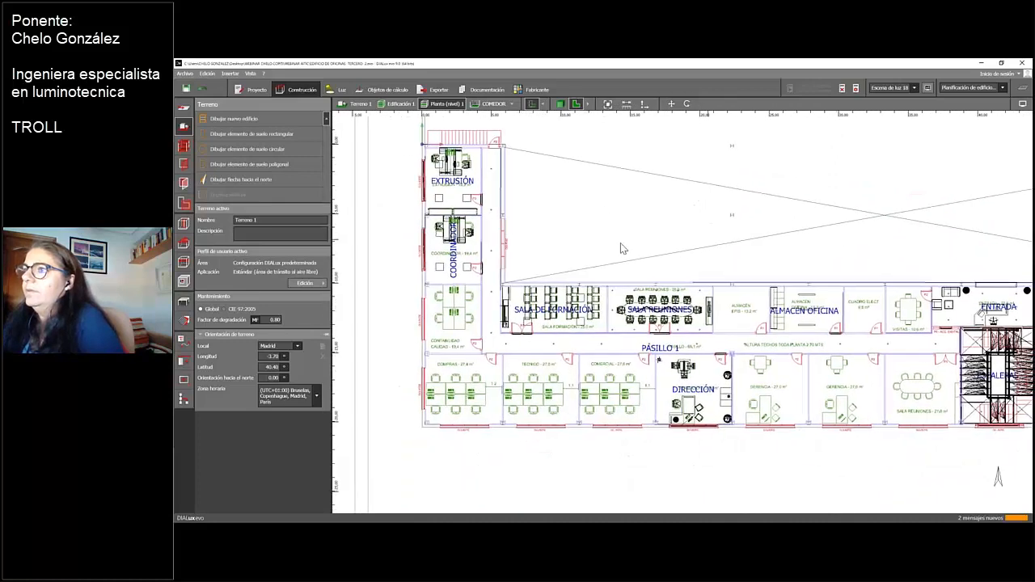
pyautogui.scroll(1, 621, 250)
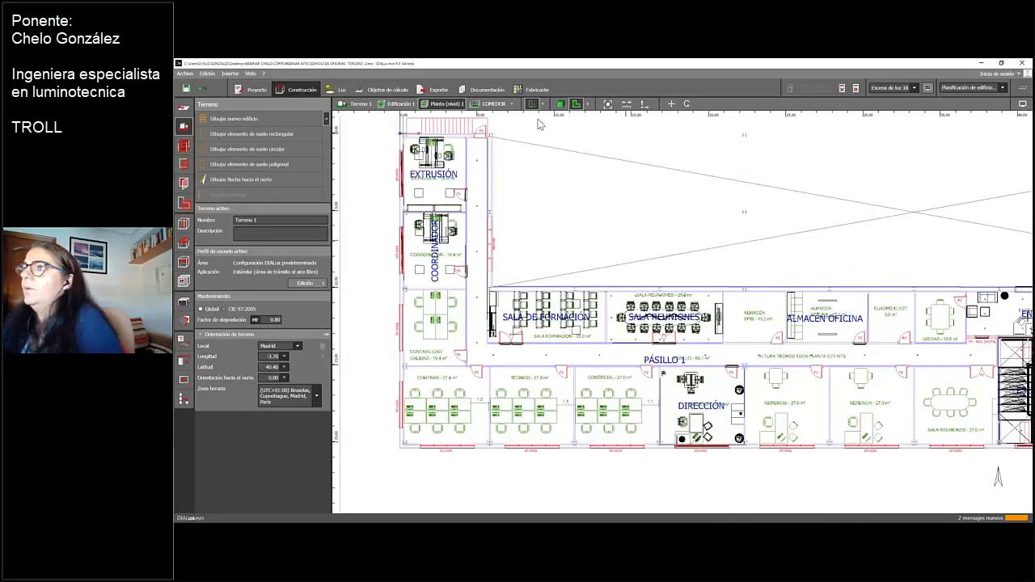
# Open the DIRECCIÓN room and show its interior in the 3D view with the desk in sight
pyautogui.click(511, 104)
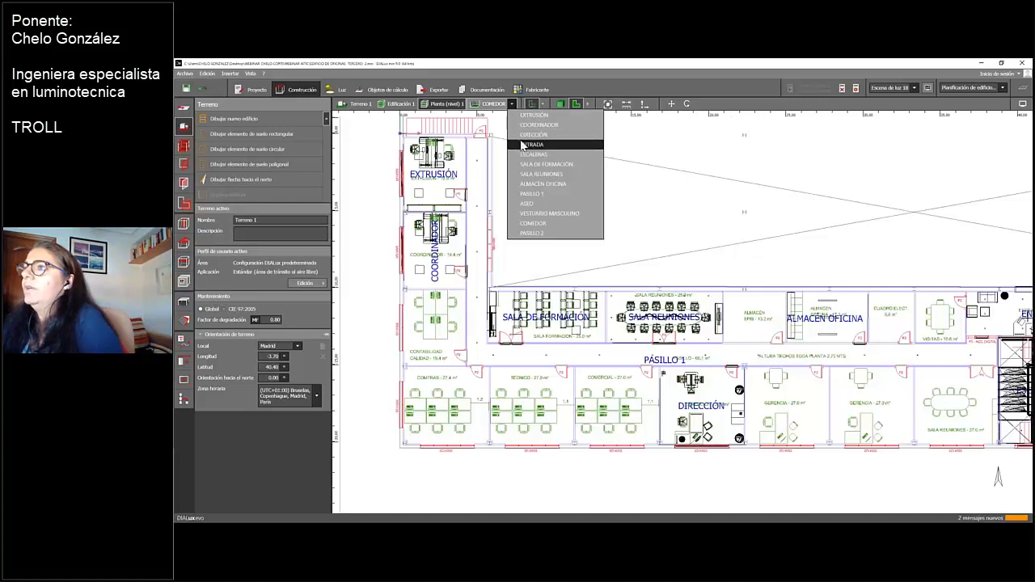
pyautogui.click(522, 138)
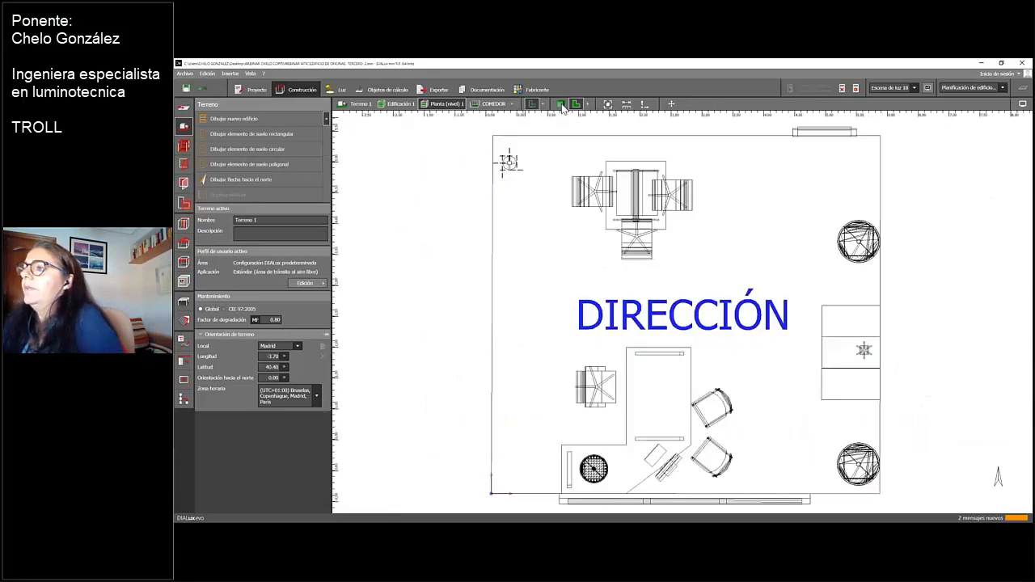
pyautogui.click(561, 105)
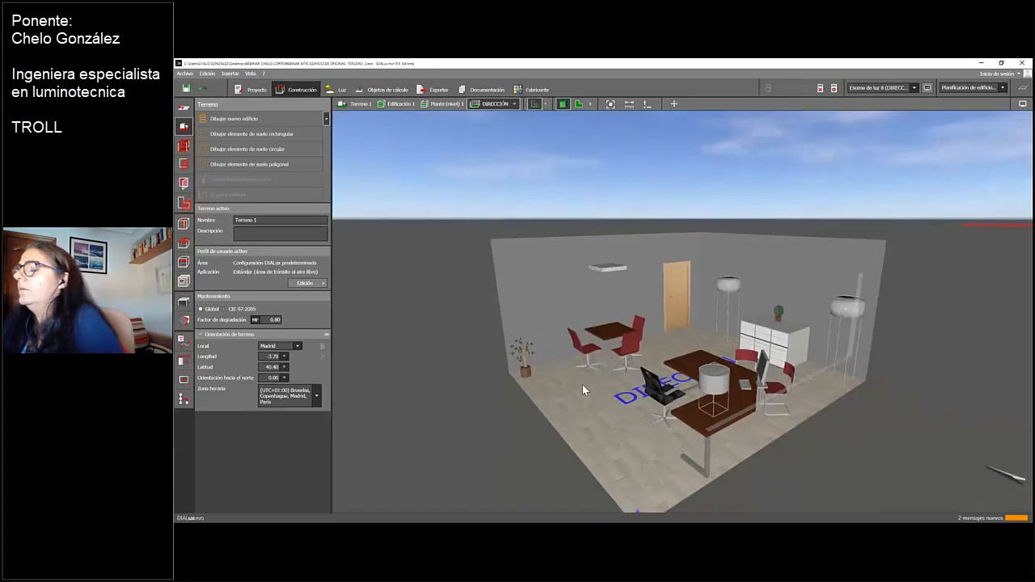
pyautogui.moveTo(583, 385); pyautogui.dragTo(605, 376)
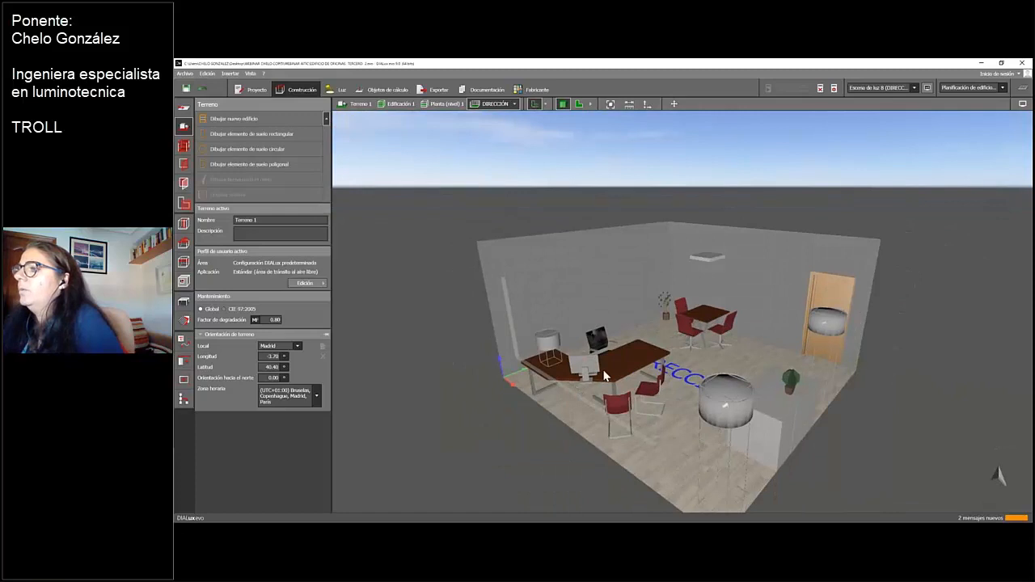
pyautogui.scroll(1, 610, 366)
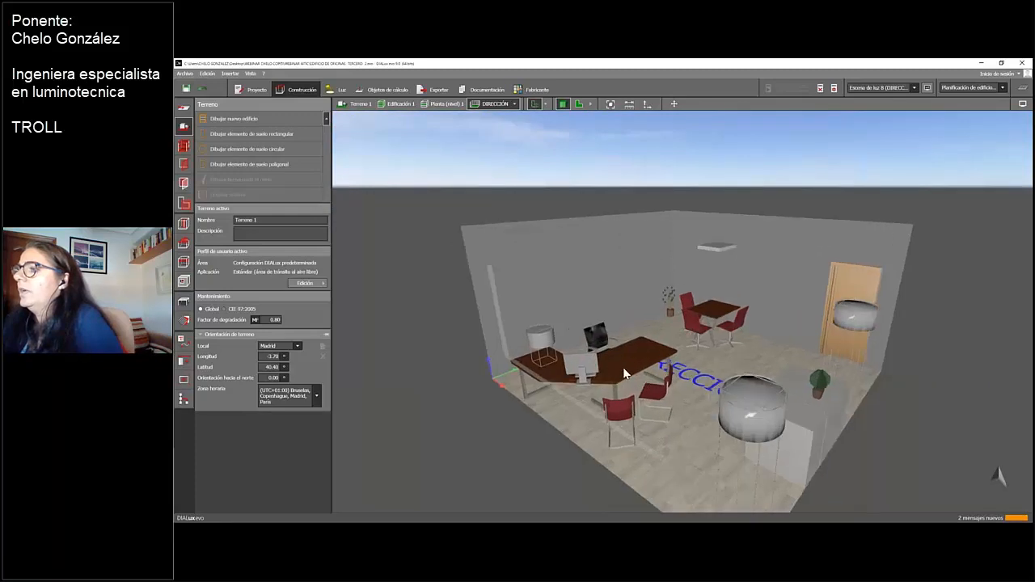
# Select the corner desk and open the material catalogue for choosing a new active material
pyautogui.click(184, 302)
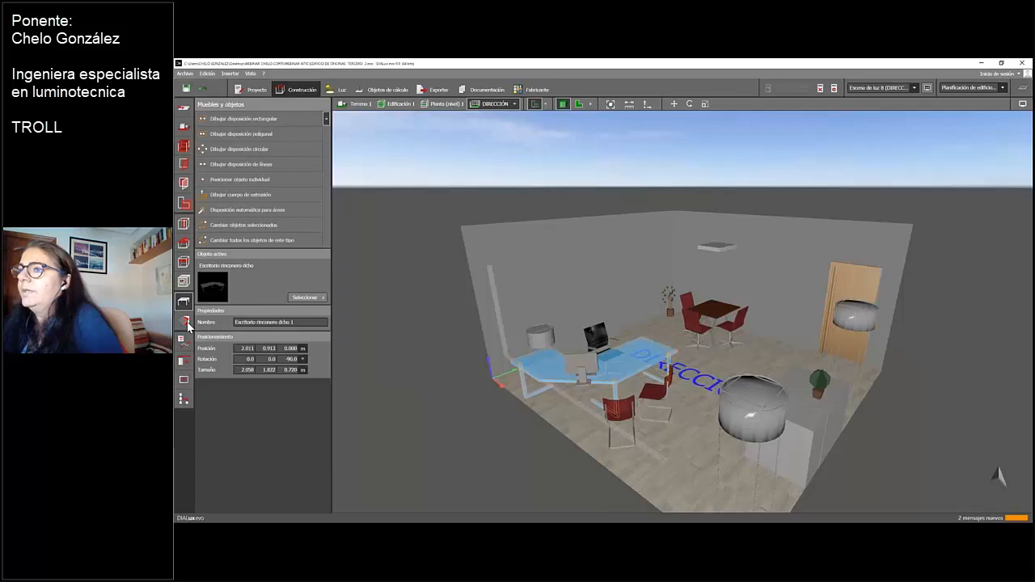
pyautogui.click(185, 322)
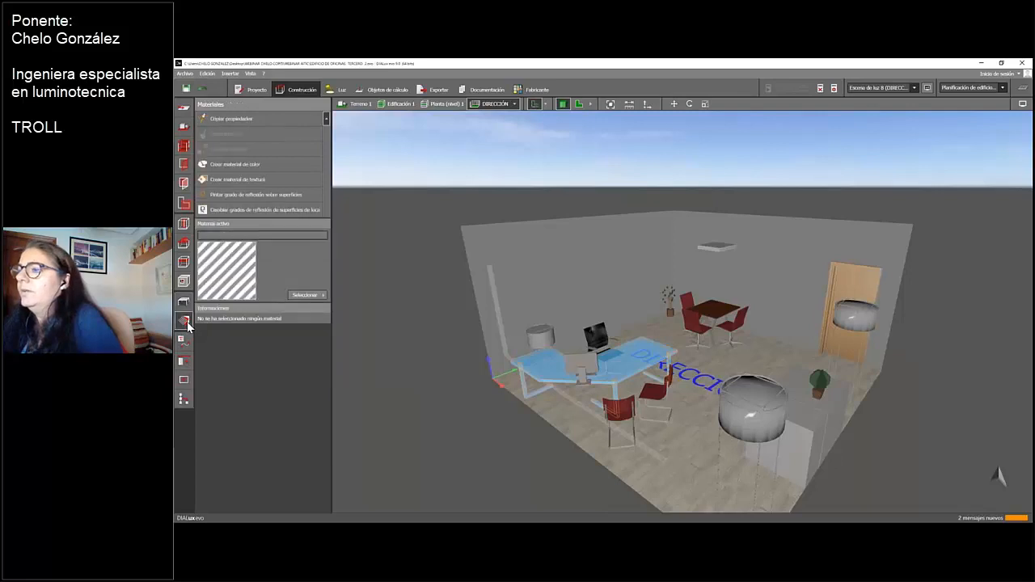
pyautogui.click(318, 301)
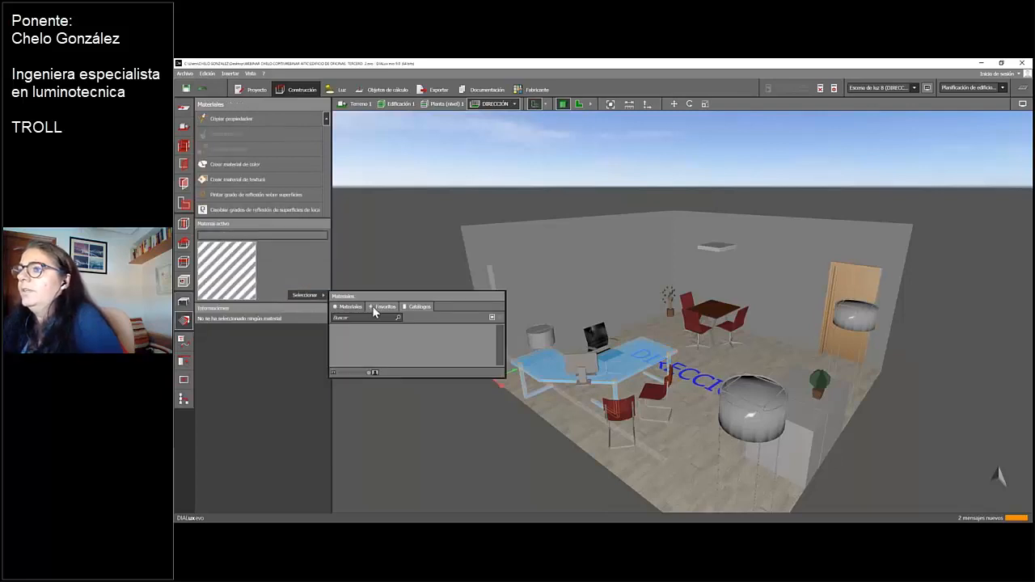
pyautogui.click(421, 309)
pyautogui.click(356, 350)
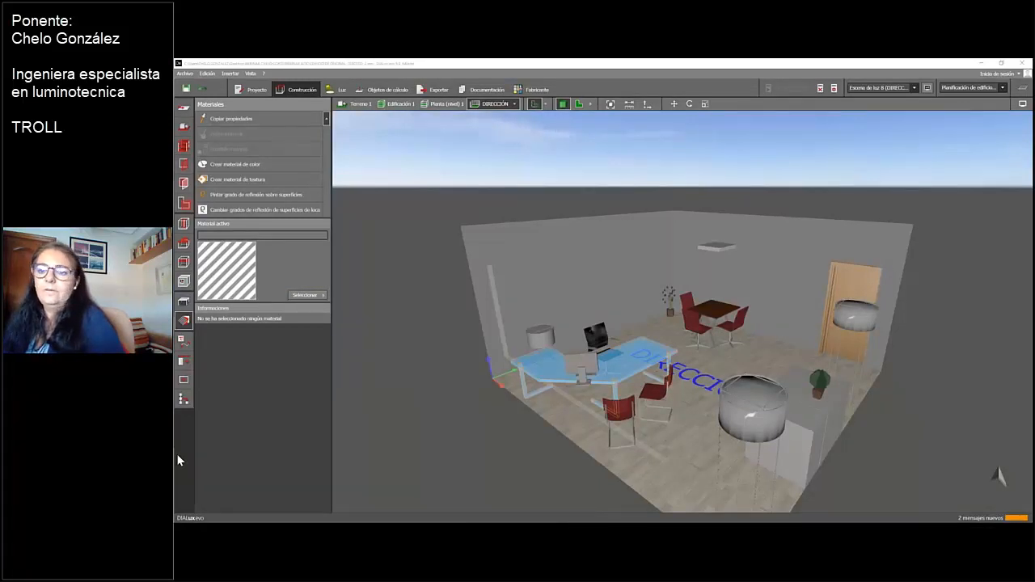
# Load the Nogal rojizo wood texture from the catalogue as active material and apply it to the corner desk
pyautogui.moveTo(175, 129); pyautogui.dragTo(494, 137)
pyautogui.scroll(-5, 348, 254)
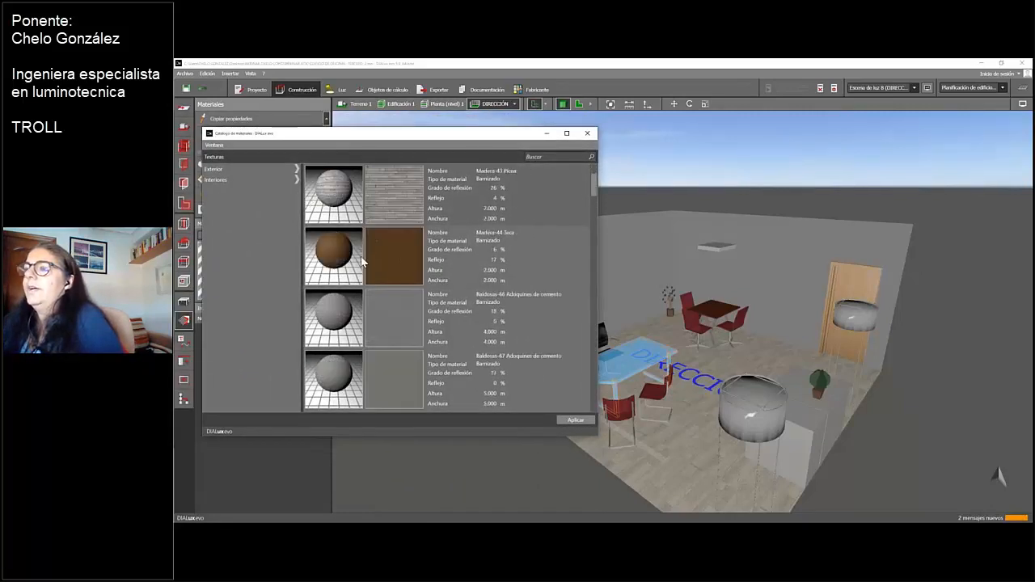
pyautogui.scroll(-3, 364, 262)
pyautogui.scroll(-8, 364, 264)
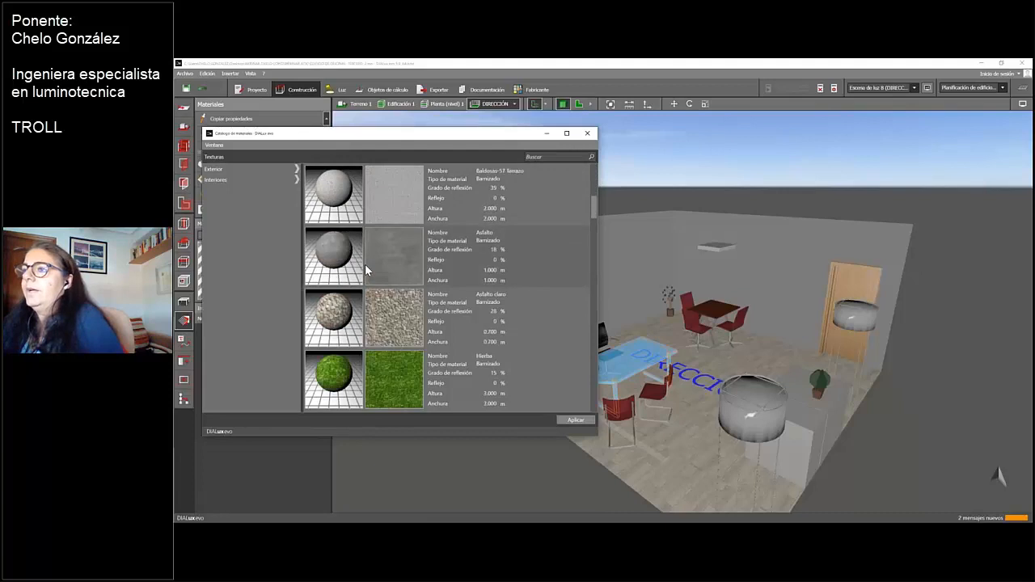
pyautogui.scroll(-8, 365, 264)
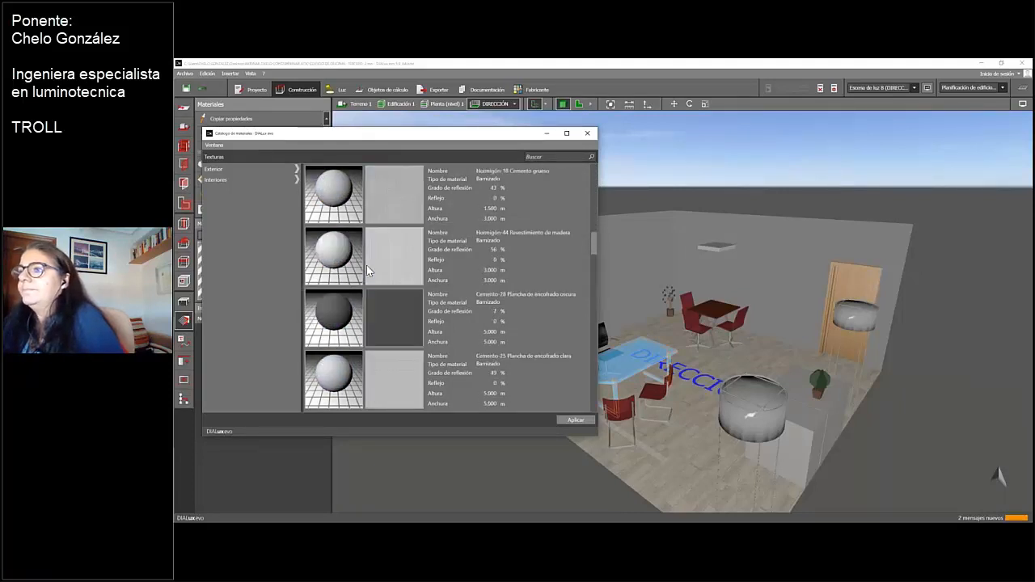
pyautogui.scroll(-6, 367, 266)
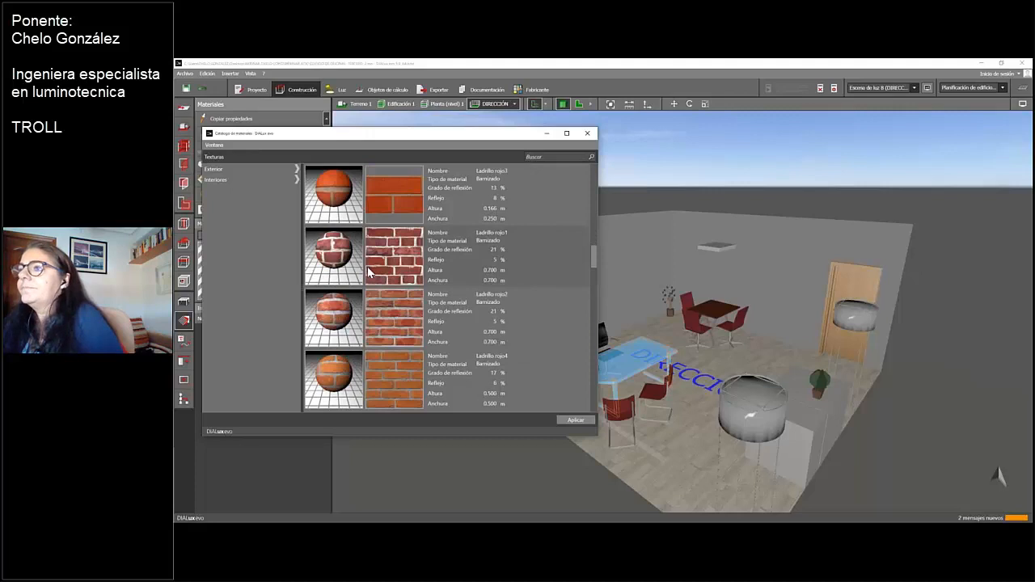
pyautogui.scroll(-3, 368, 272)
pyautogui.scroll(-6, 368, 273)
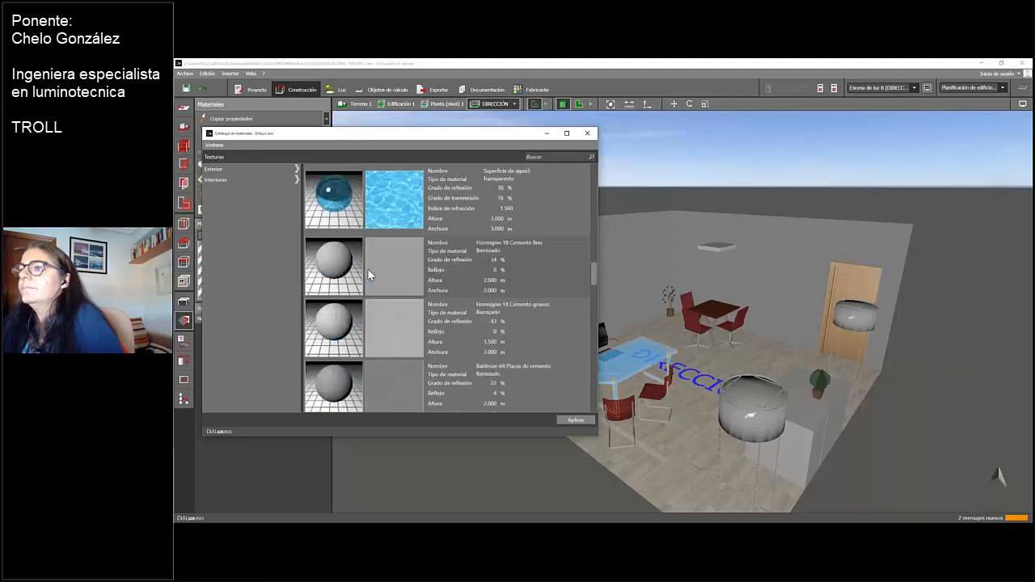
pyautogui.scroll(-8, 369, 272)
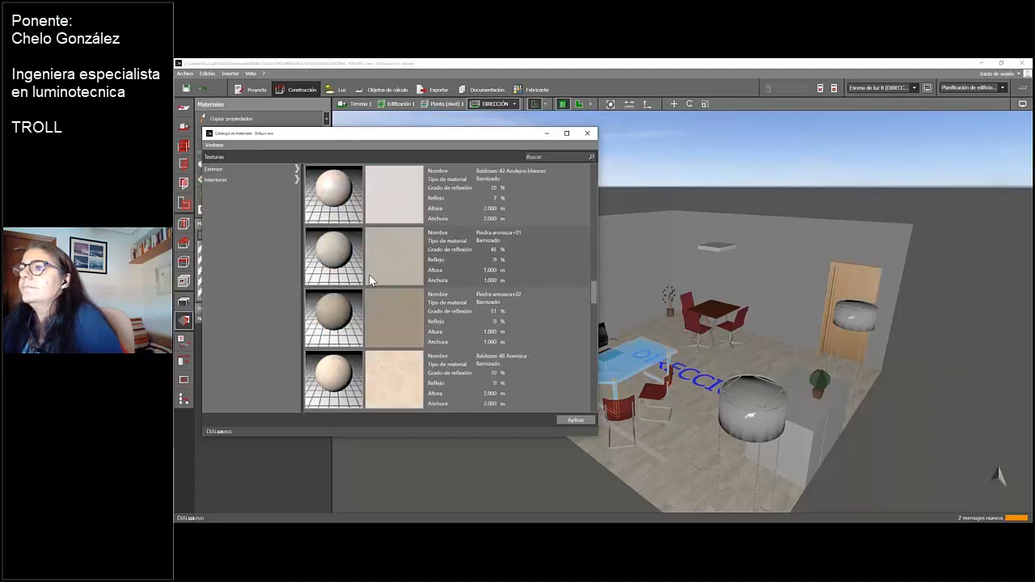
pyautogui.scroll(-3, 369, 280)
pyautogui.scroll(-3, 370, 283)
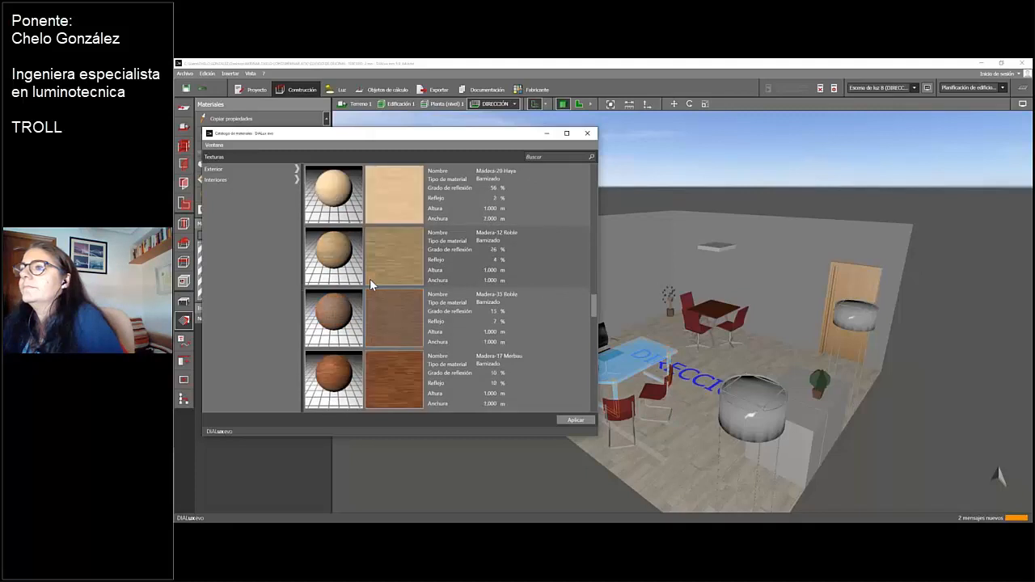
pyautogui.scroll(-3, 370, 283)
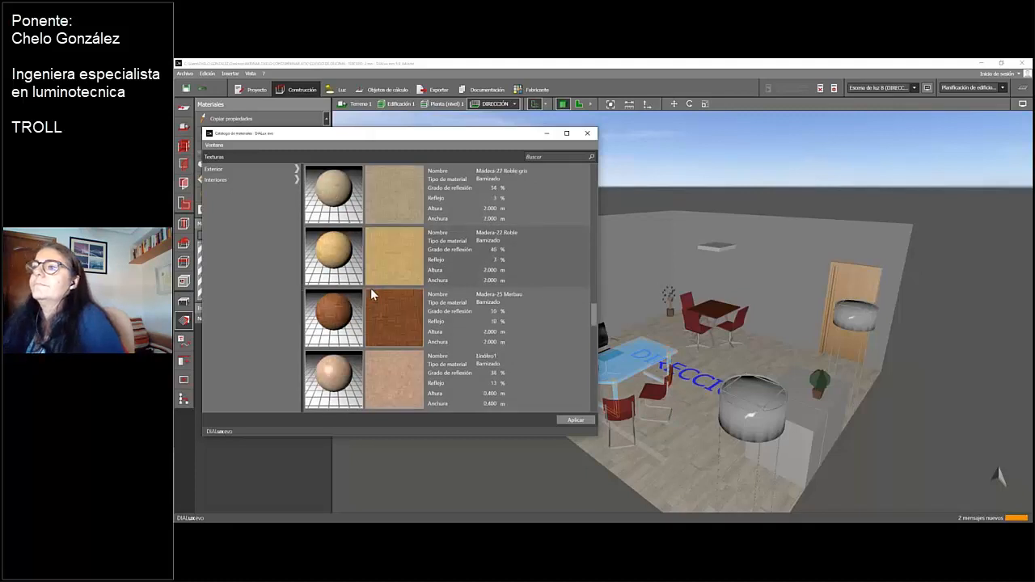
pyautogui.scroll(-2, 596, 329)
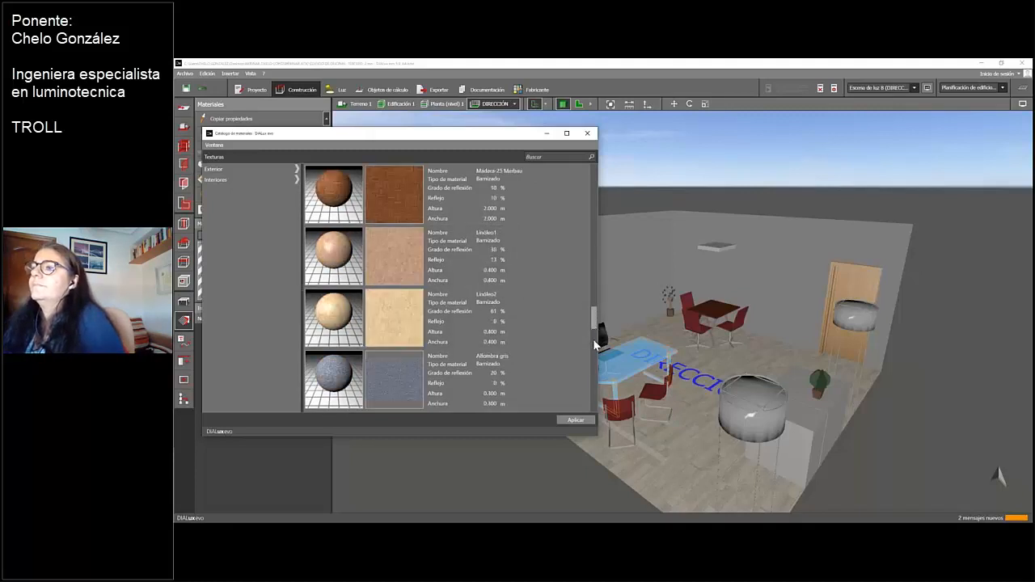
pyautogui.scroll(-5, 595, 346)
pyautogui.scroll(-4, 593, 360)
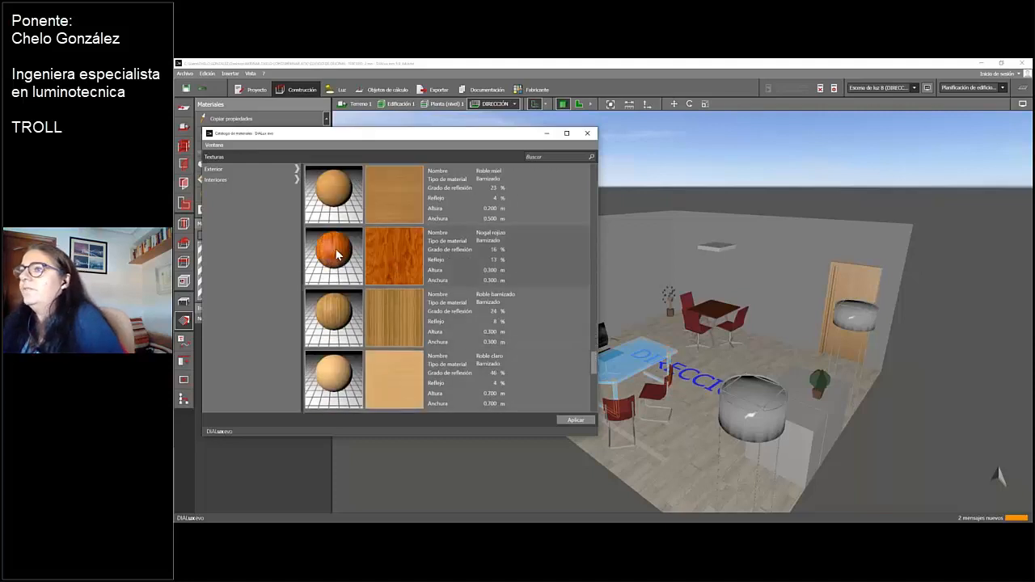
pyautogui.click(338, 254)
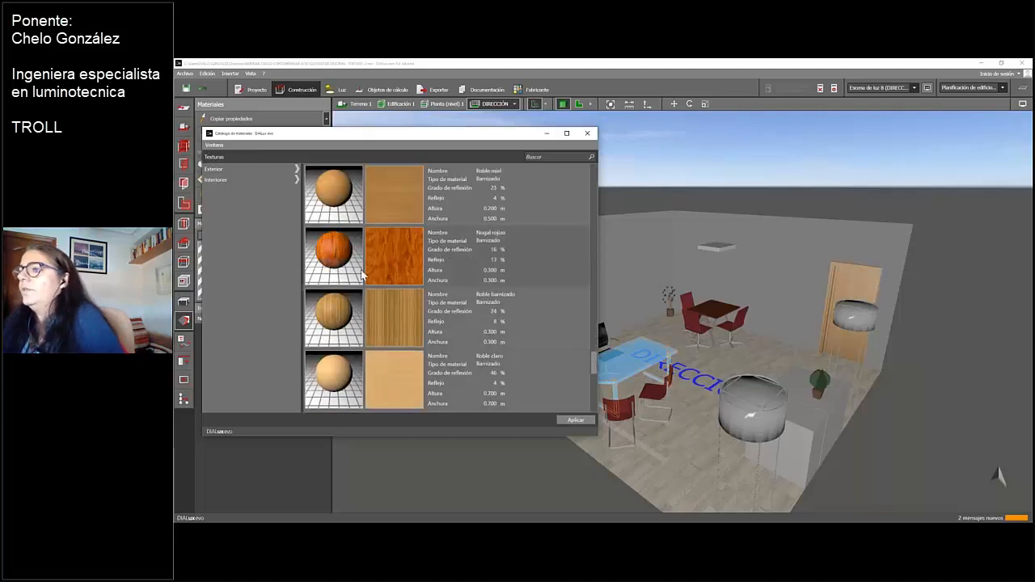
pyautogui.click(568, 420)
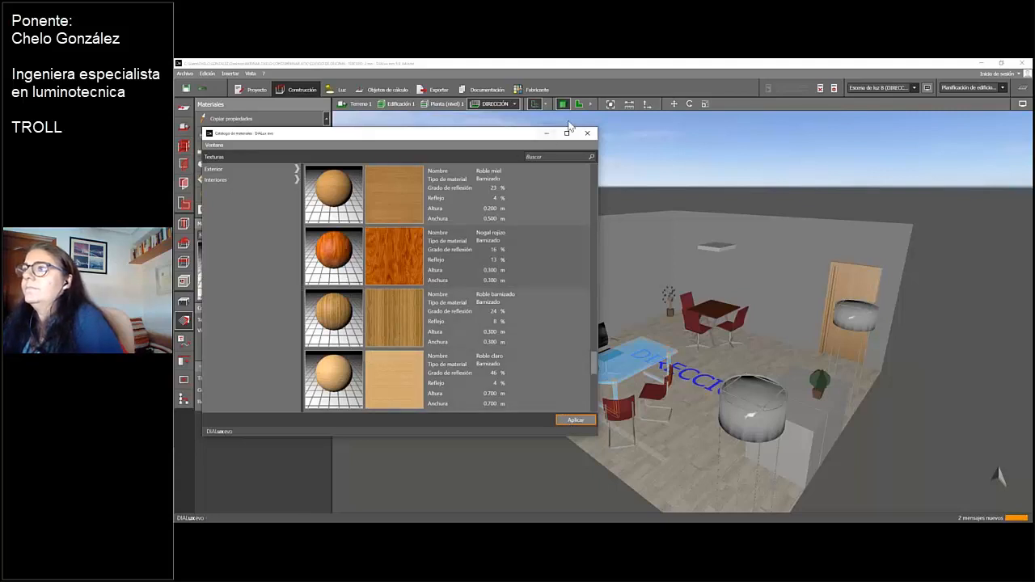
pyautogui.click(547, 134)
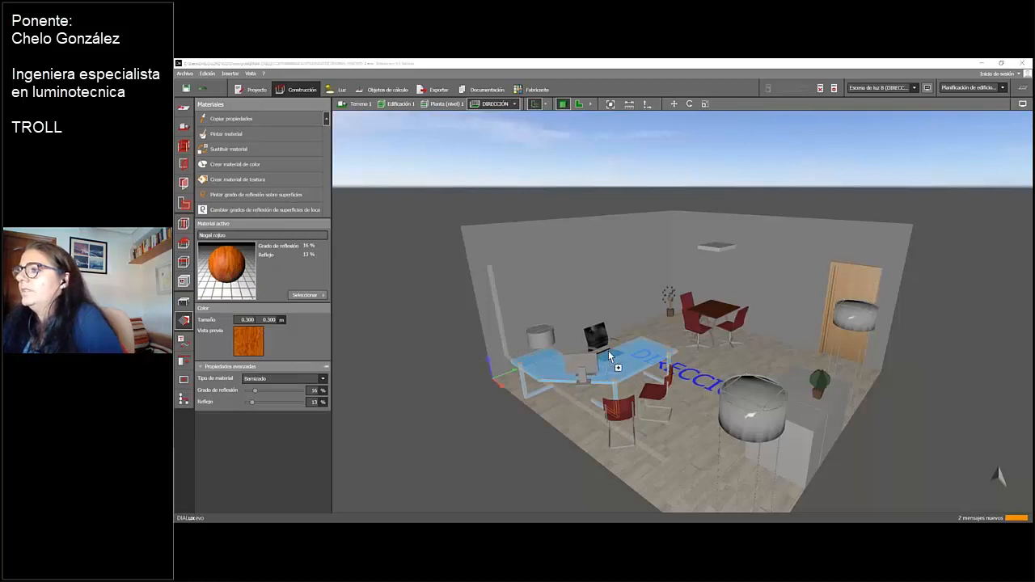
pyautogui.moveTo(618, 354); pyautogui.dragTo(230, 263)
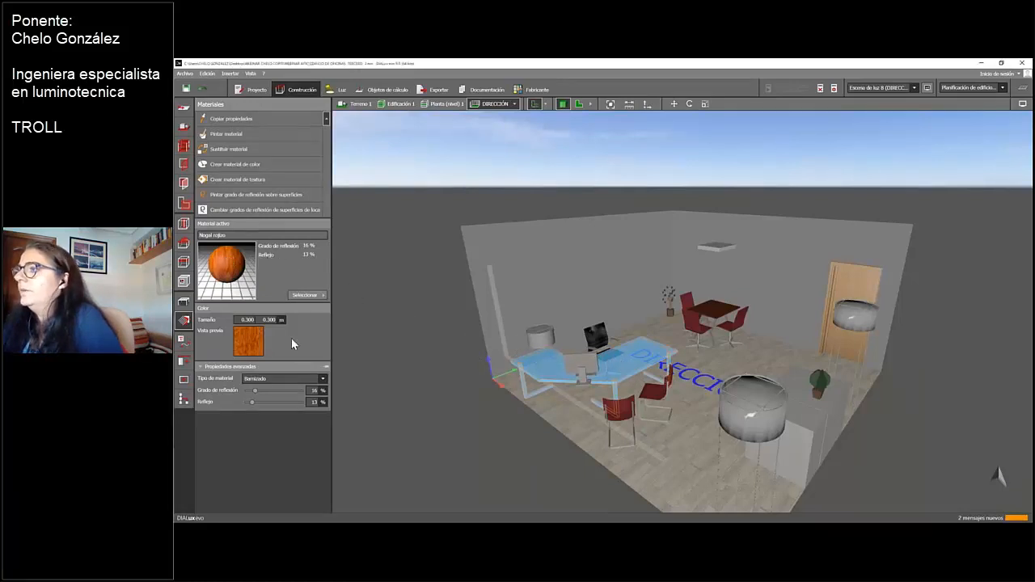
# Open the VESTUARIO MASCULINO room in the 3D view and select its entrance door
pyautogui.click(514, 105)
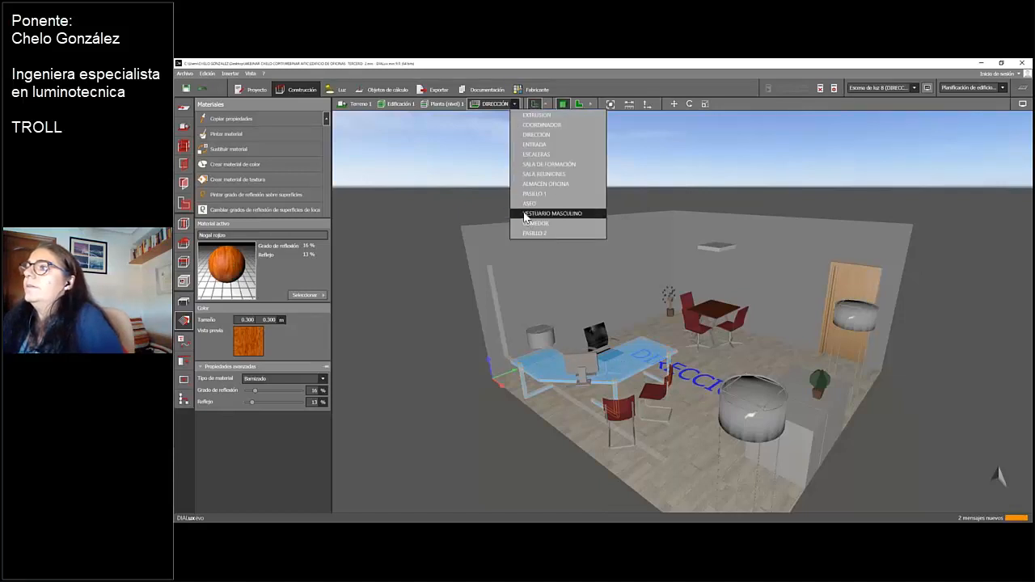
pyautogui.click(541, 213)
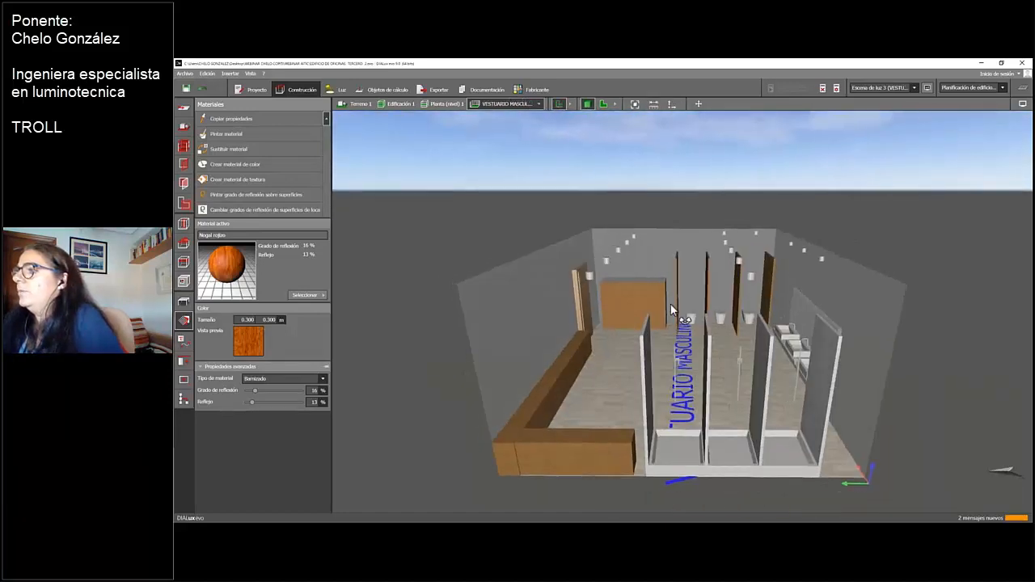
pyautogui.click(590, 281)
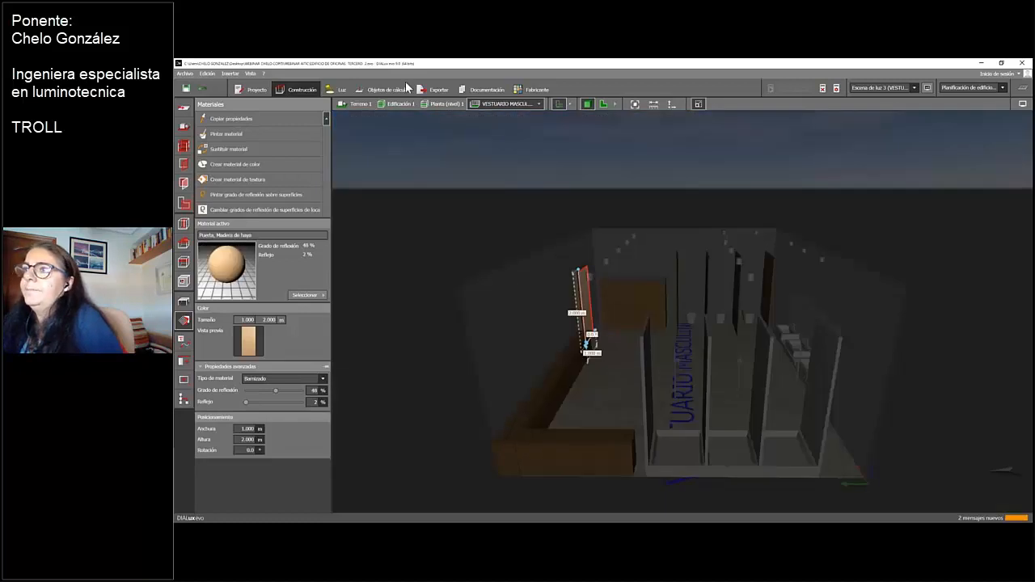
# Show the saved views in light planning, and open the Descripción page of VESTUARIO MASCULINO in the project documentation
pyautogui.click(335, 91)
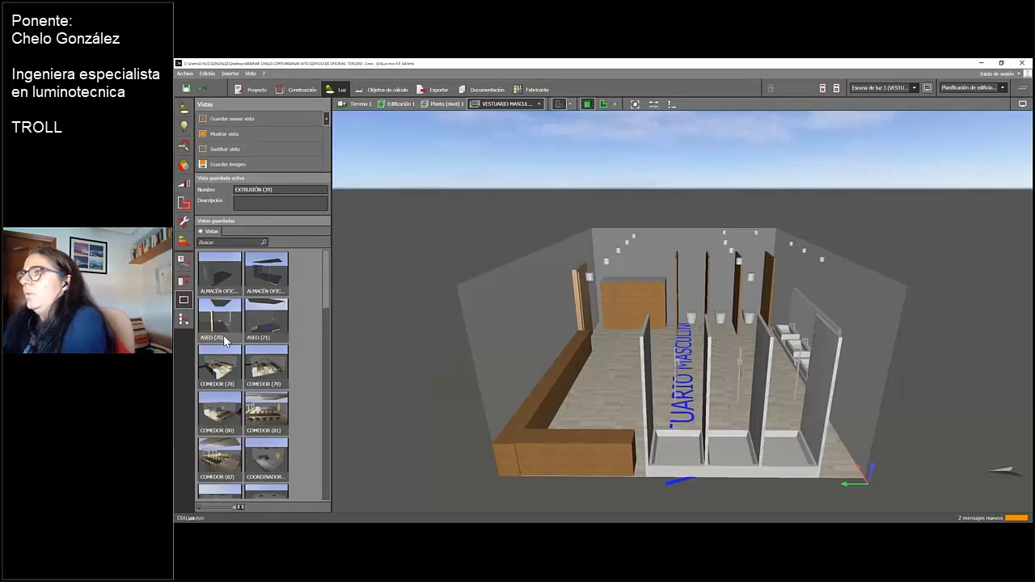
pyautogui.click(482, 91)
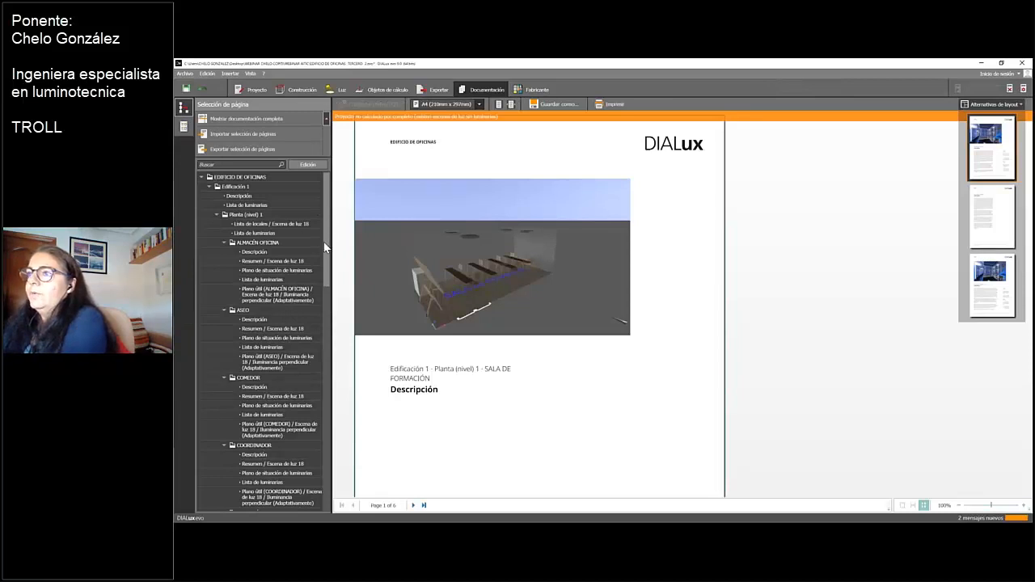
pyautogui.moveTo(325, 287); pyautogui.dragTo(322, 315)
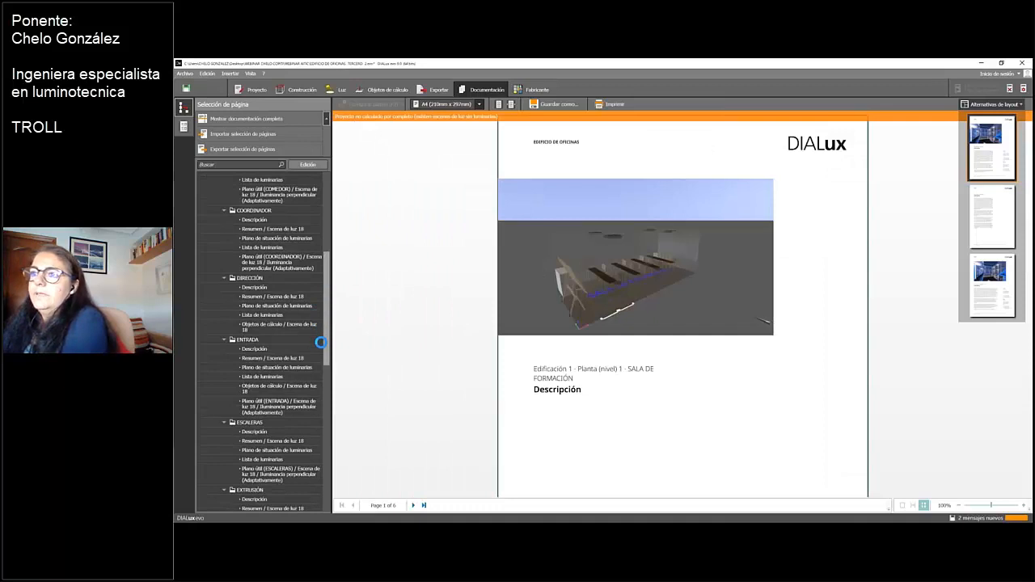
pyautogui.scroll(-3, 321, 343)
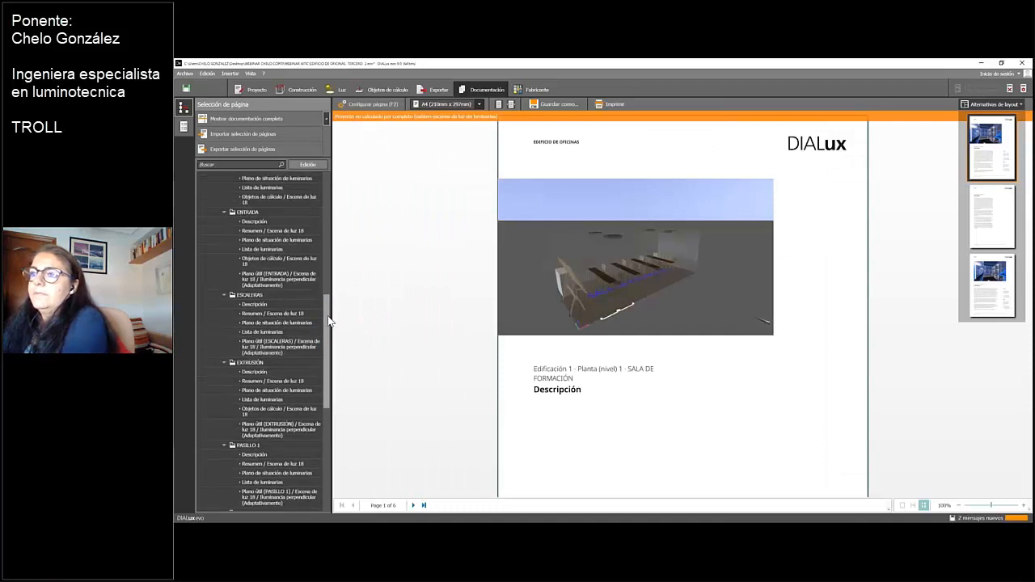
pyautogui.scroll(-2, 329, 322)
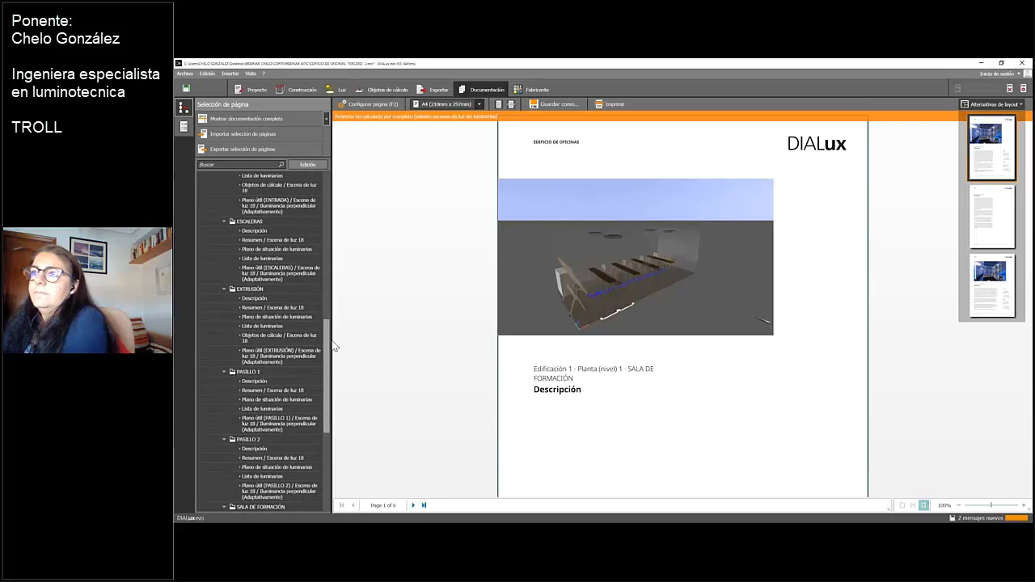
pyautogui.scroll(3, 334, 346)
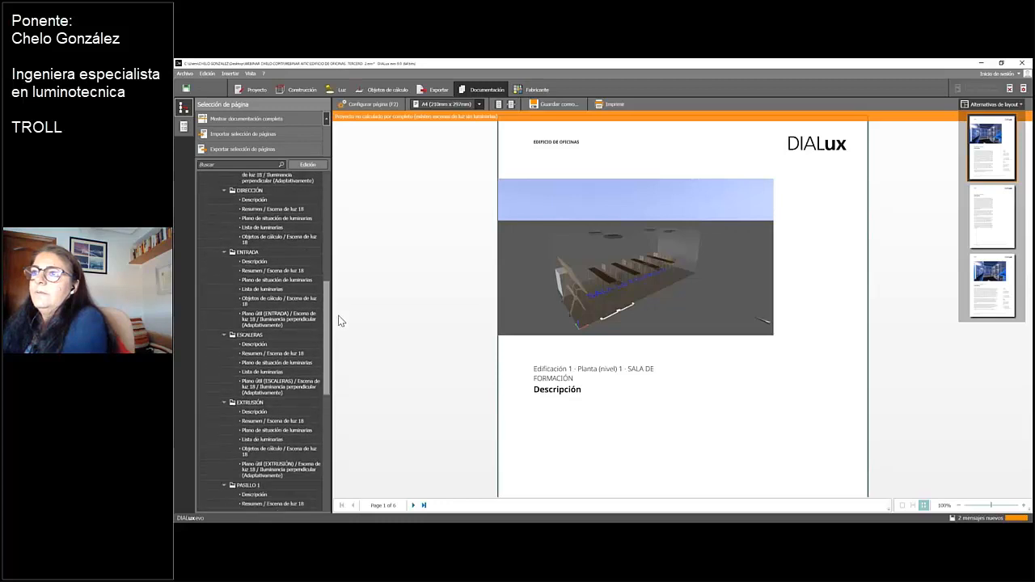
pyautogui.scroll(-8, 335, 373)
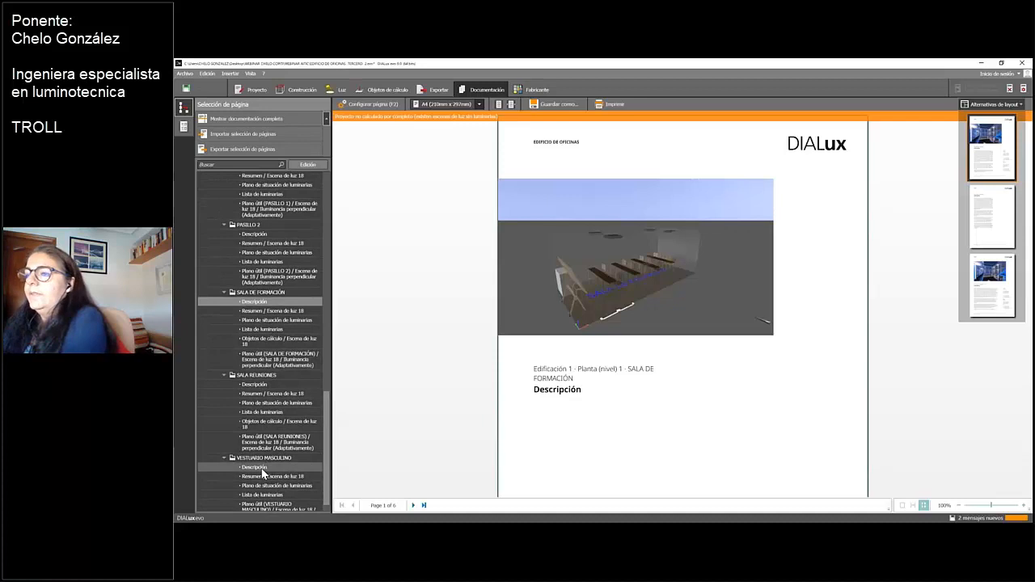
pyautogui.click(262, 469)
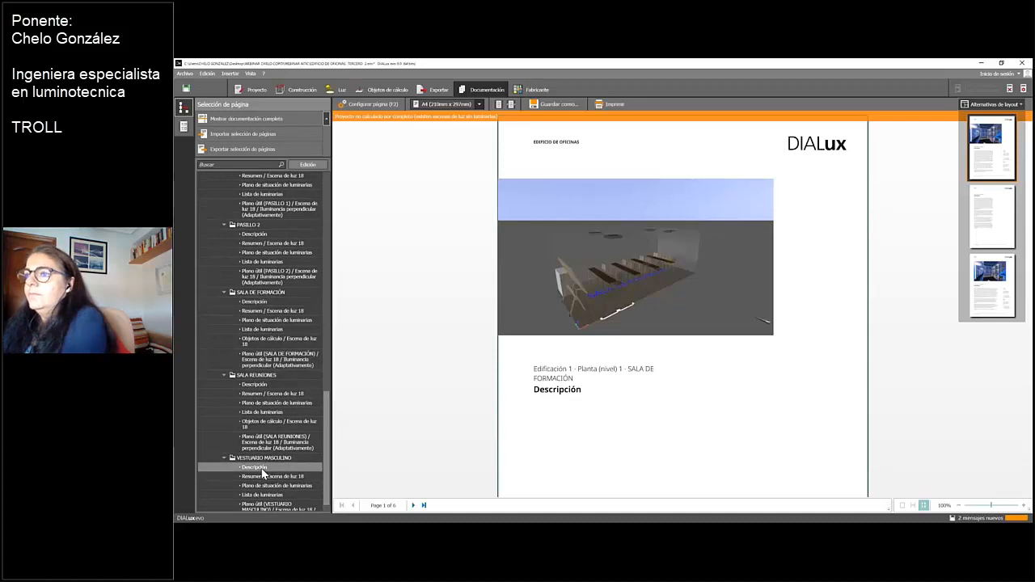
pyautogui.click(260, 469)
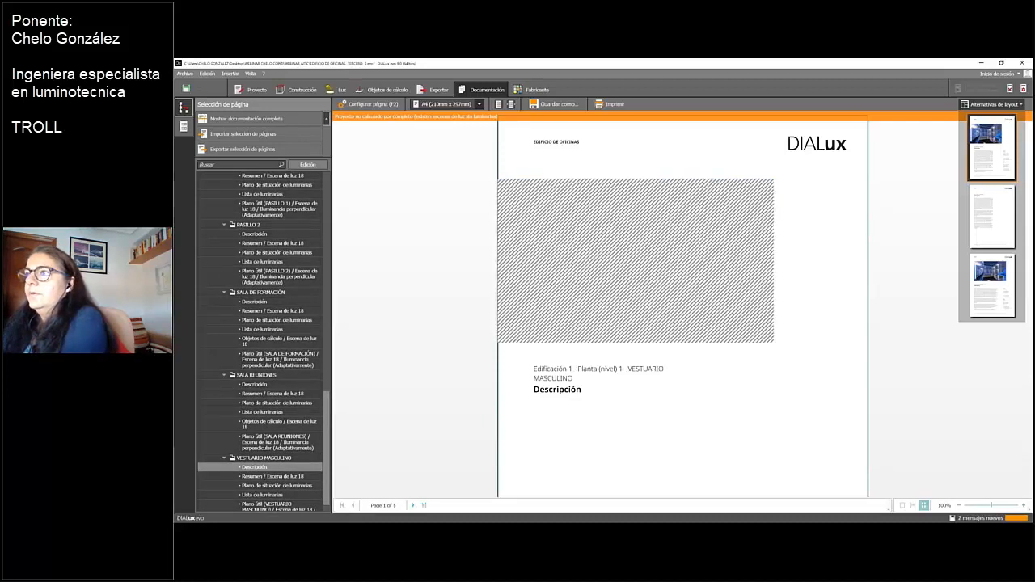
# Configure the Descripción page to display the saved view VESTUARIO MASCULINO (72) as its image
pyautogui.click(380, 105)
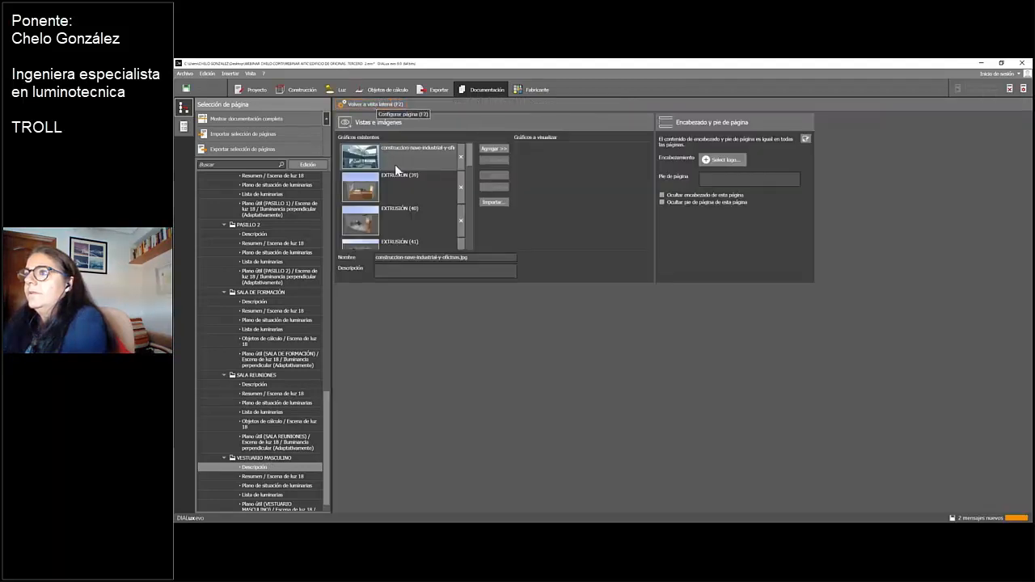
pyautogui.scroll(-5, 407, 203)
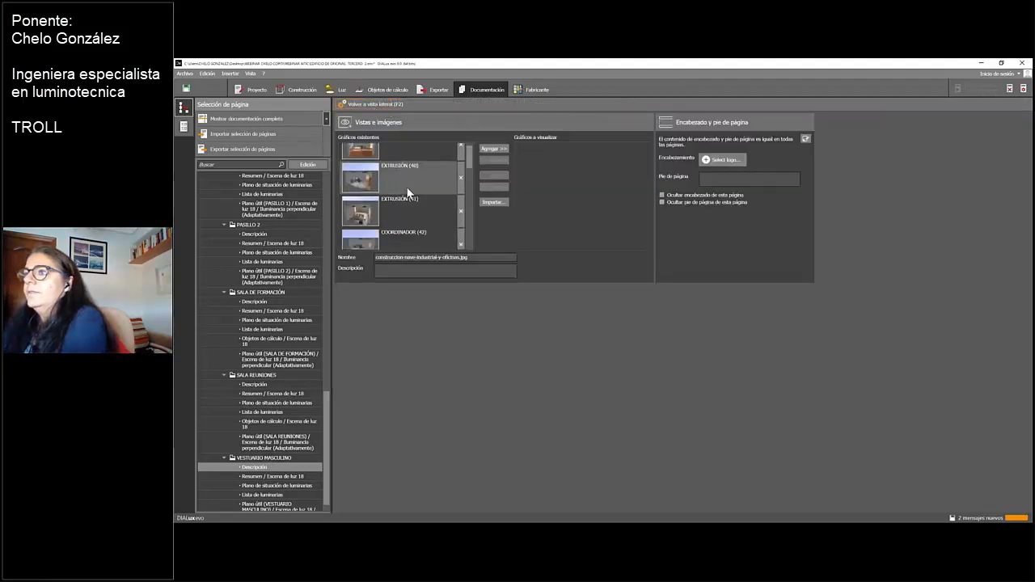
pyautogui.scroll(-7, 407, 198)
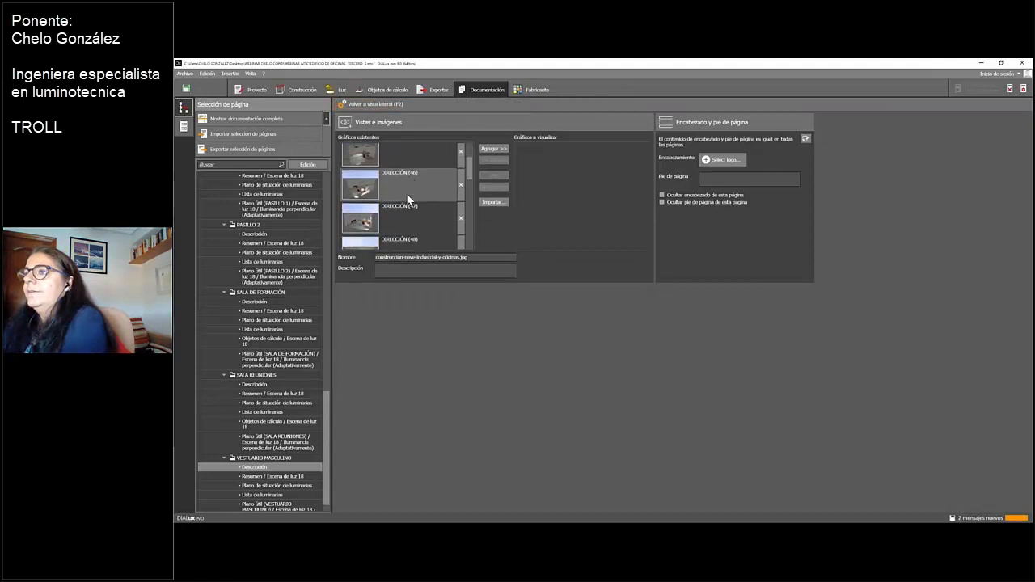
pyautogui.scroll(-7, 408, 200)
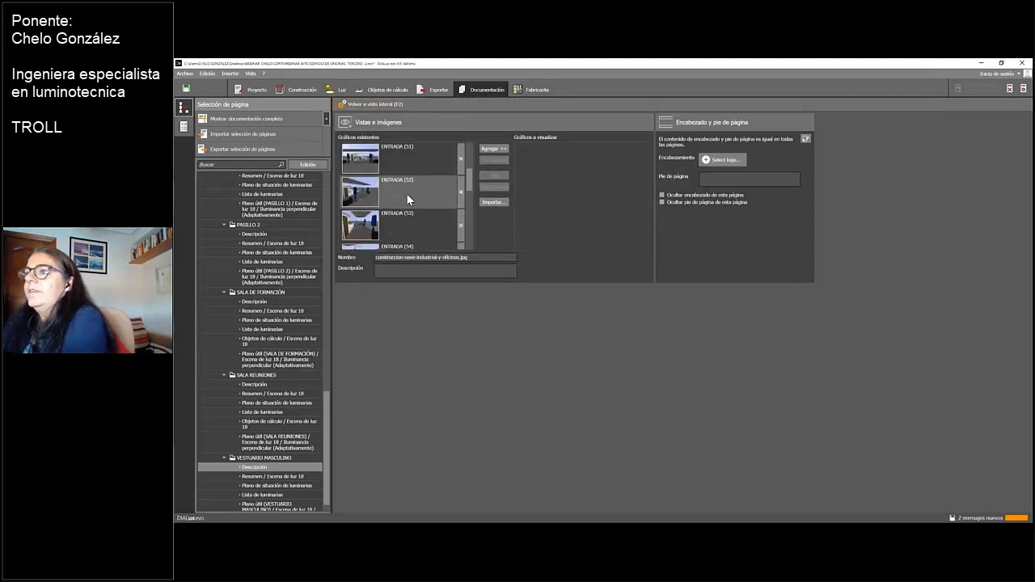
pyautogui.scroll(-2, 408, 200)
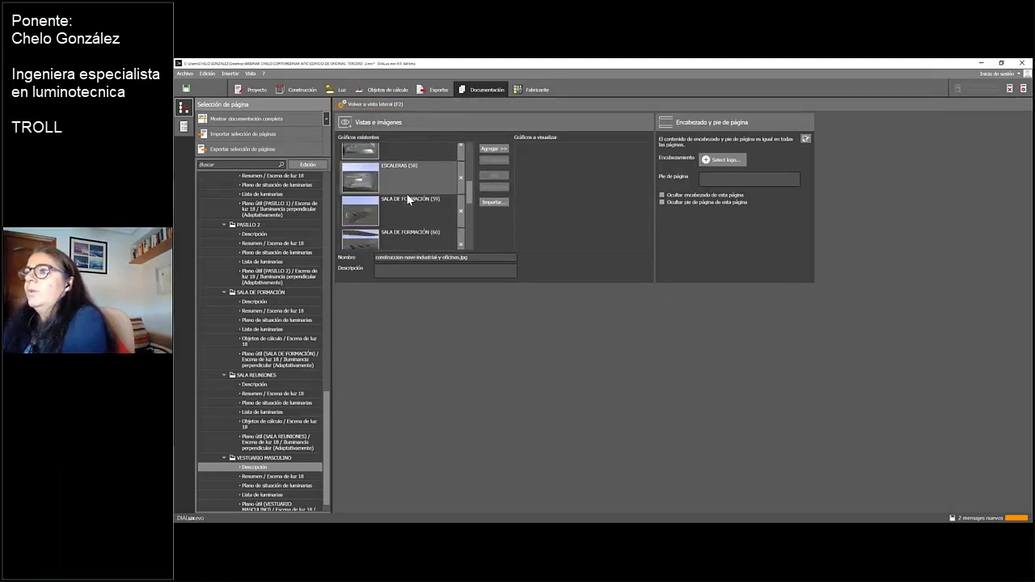
pyautogui.scroll(-7, 407, 200)
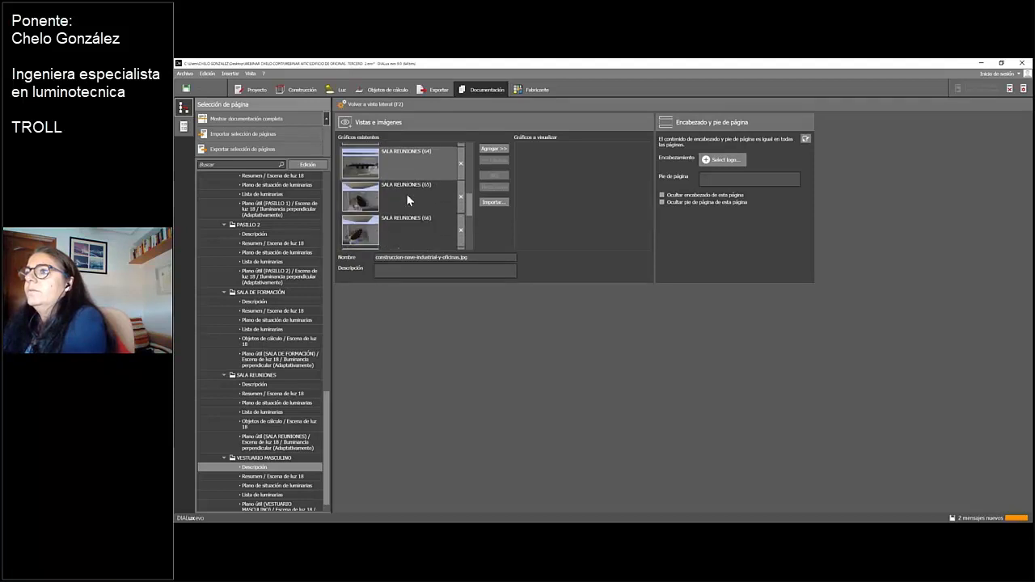
pyautogui.scroll(-6, 407, 196)
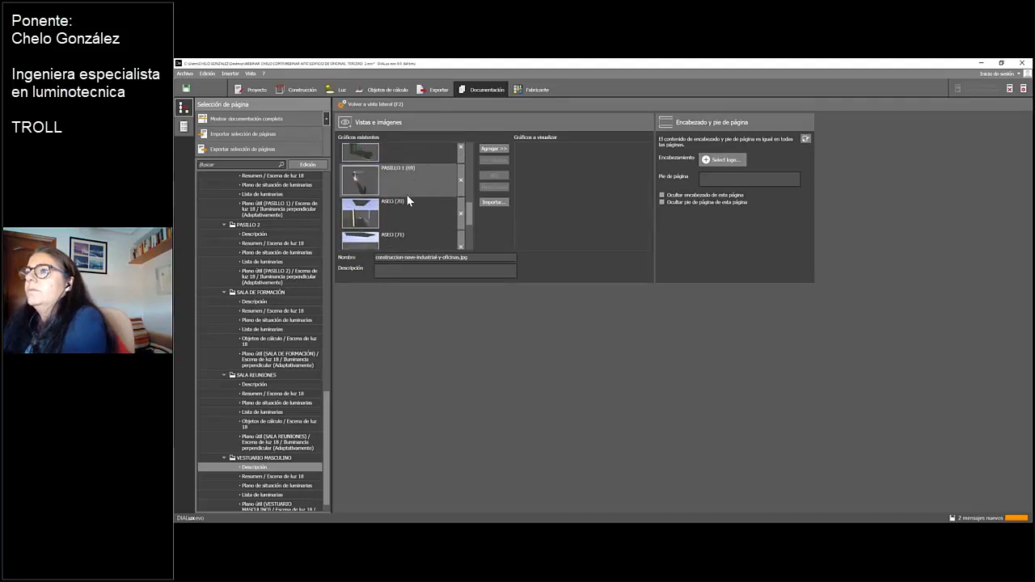
pyautogui.click(384, 225)
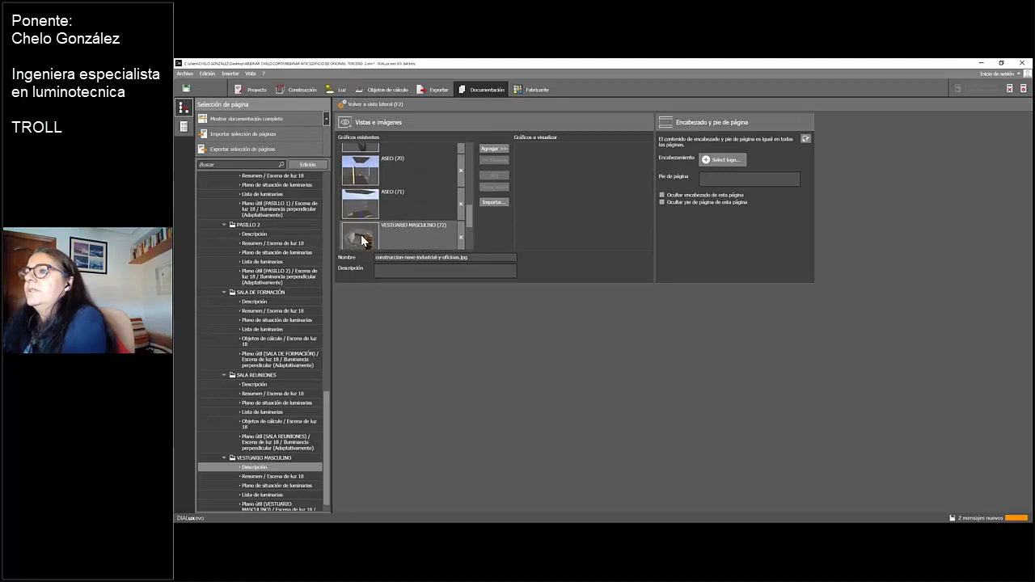
pyautogui.click(487, 150)
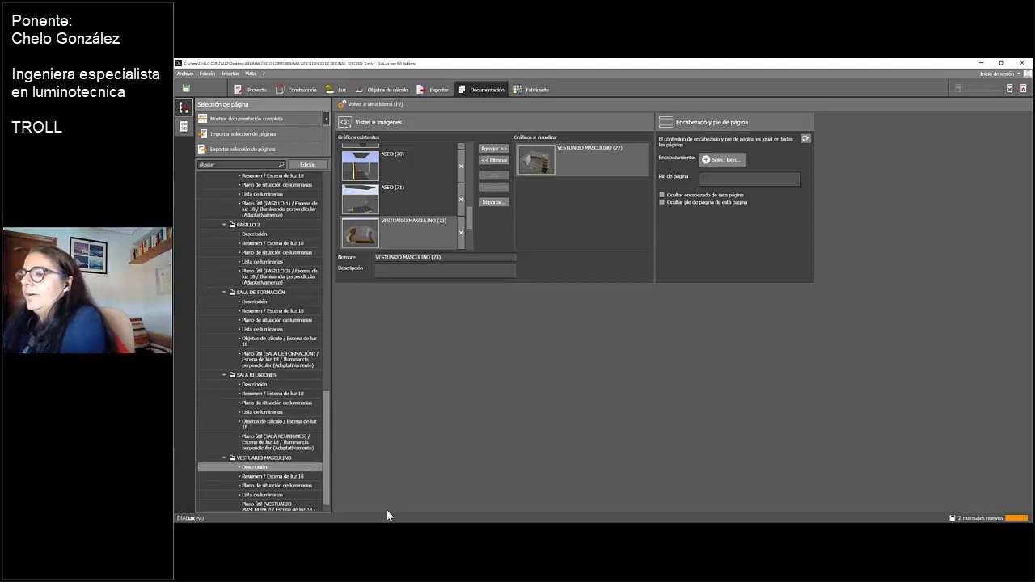
# Return to the construction mode and view the VESTUARIO MASCULINO interior up close towards the door and bench
pyautogui.moveTo(388, 516)
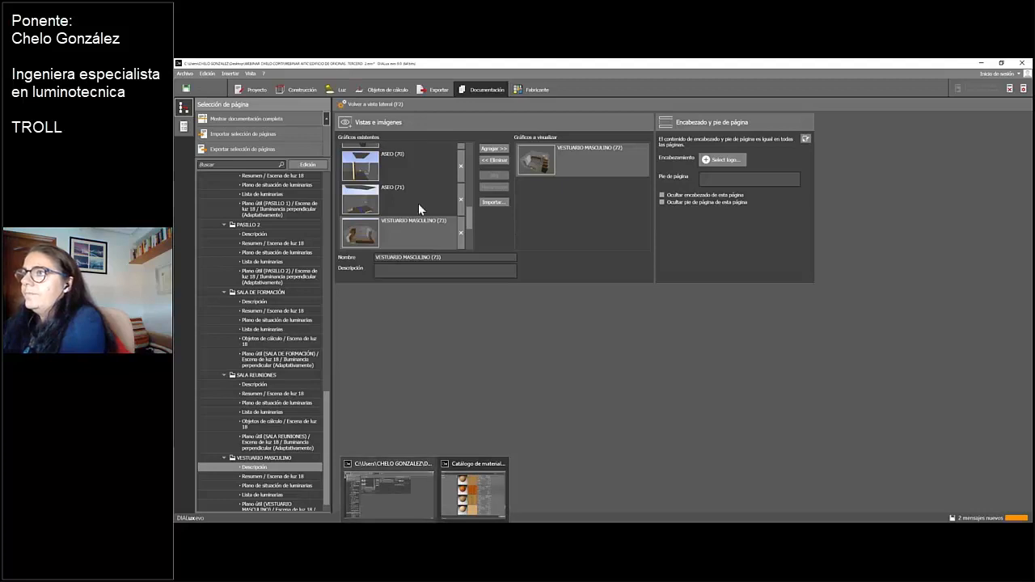
pyautogui.click(298, 88)
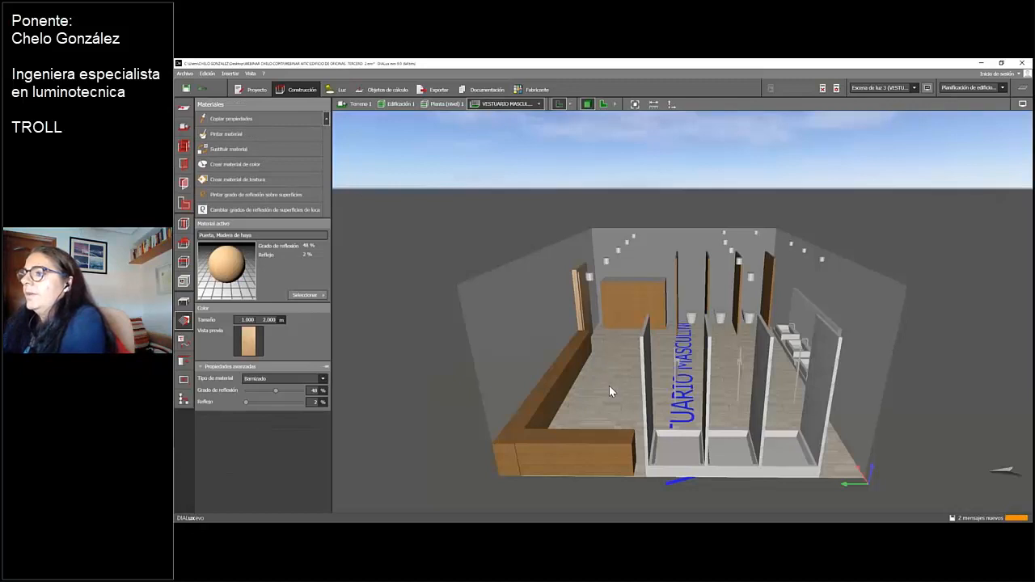
pyautogui.scroll(5, 612, 376)
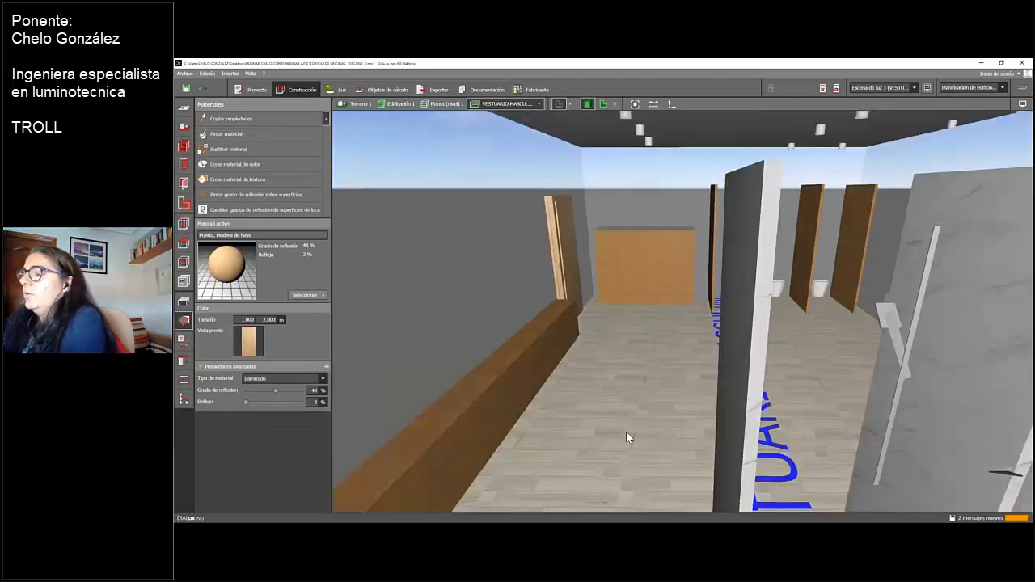
pyautogui.moveTo(626, 432); pyautogui.dragTo(559, 435, button='right')
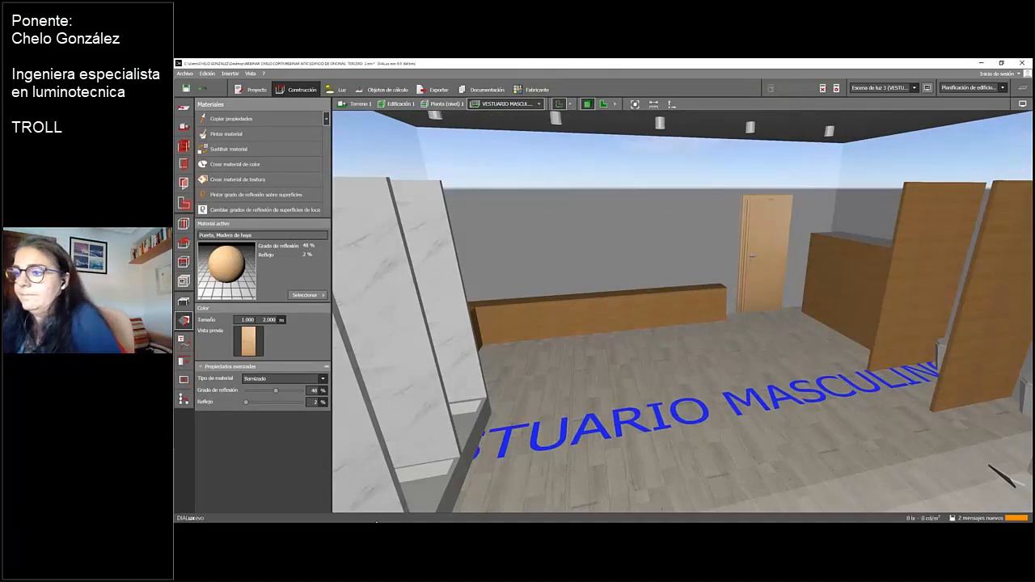
# Switch to the PowerPoint presentation and show the closing slide 43, GRACIAS POR SU ATENCIÓN
pyautogui.click(376, 523)
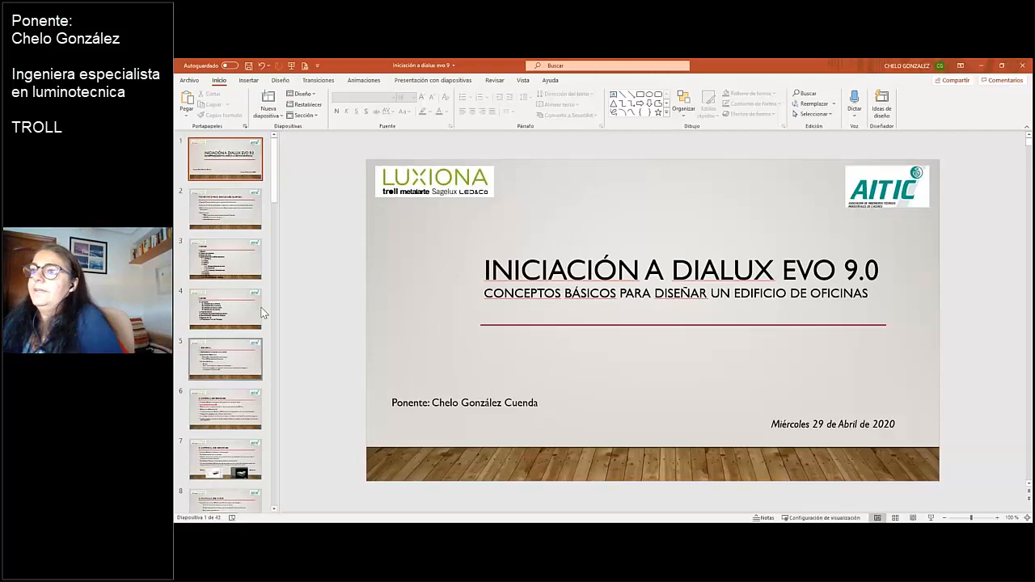
pyautogui.moveTo(275, 197); pyautogui.dragTo(259, 520)
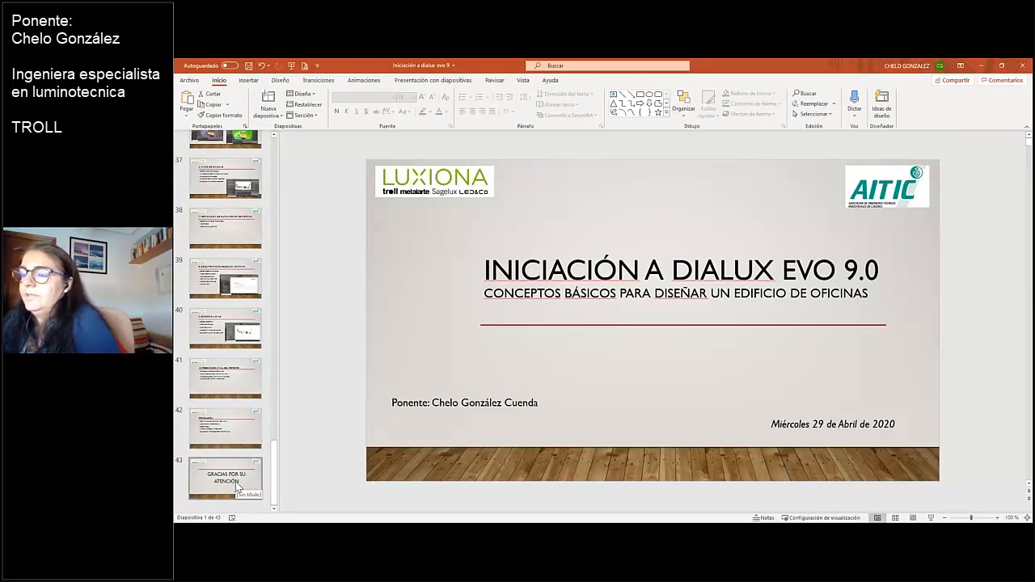
pyautogui.click(239, 487)
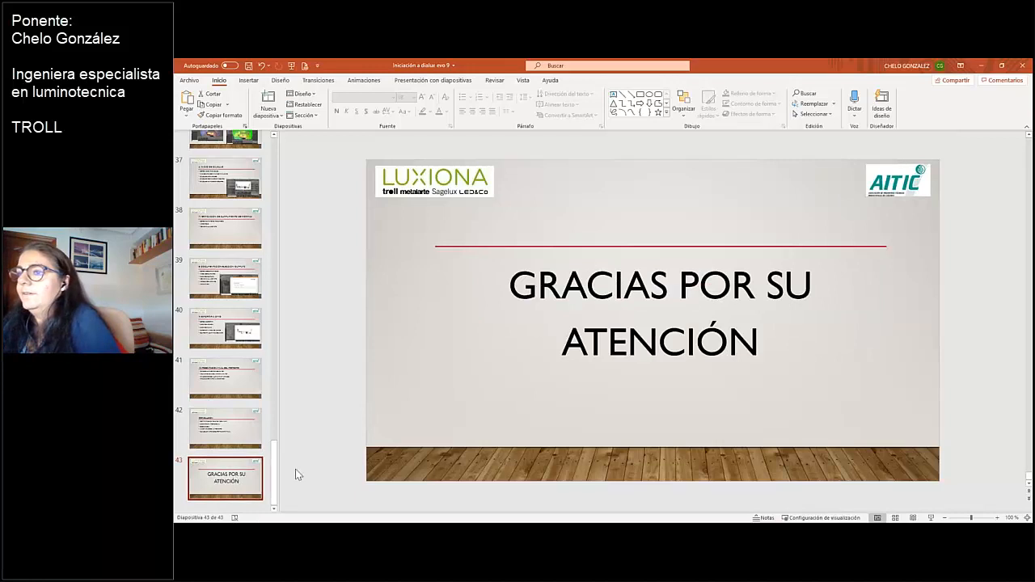
pyautogui.moveTo(425, 530)
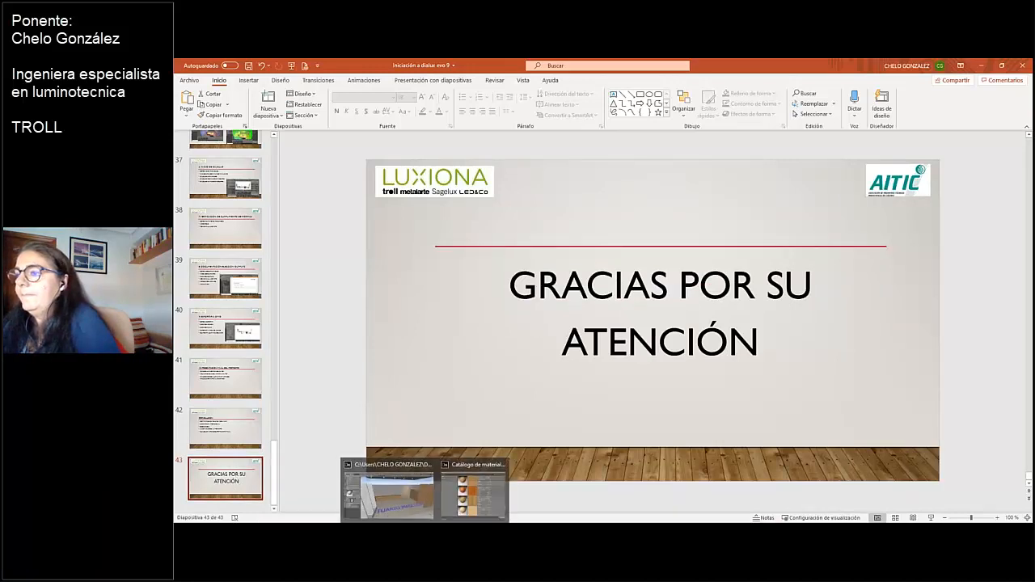
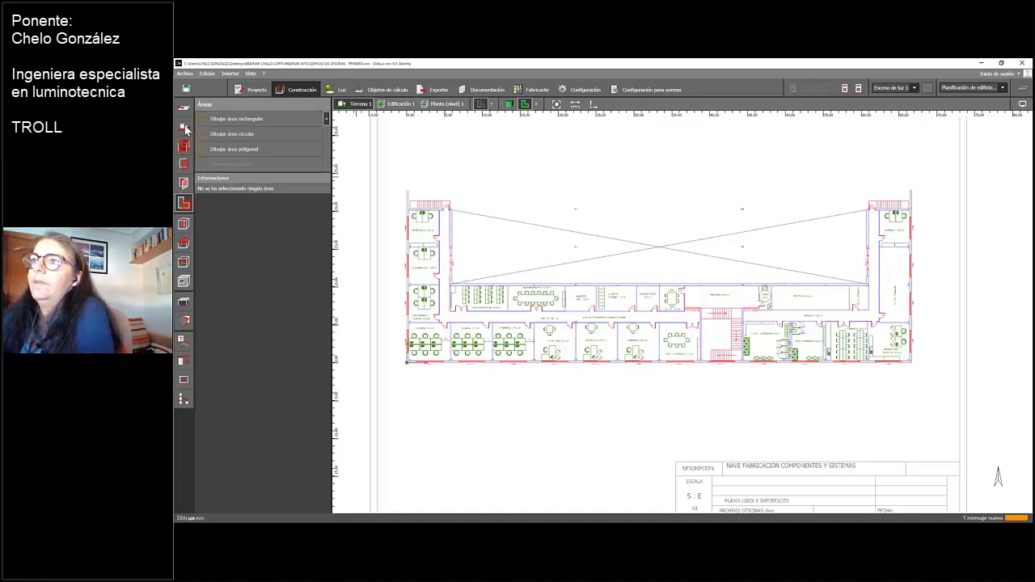
# Draw a new U-shaped building contour about 66.6 m long and 20.2 m deep along the floor plan's outer walls, and close the polygon
pyautogui.click(185, 127)
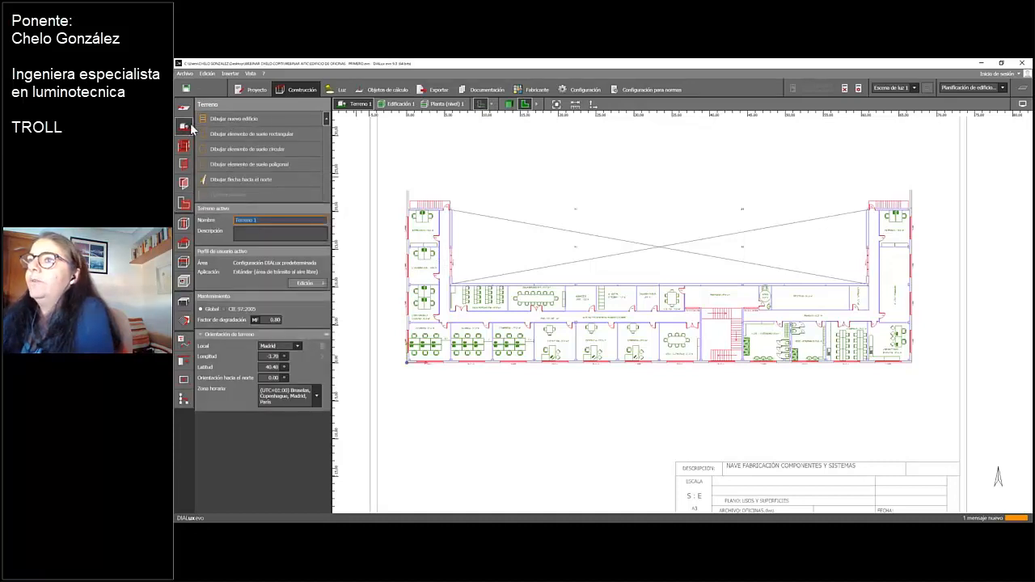
pyautogui.click(222, 118)
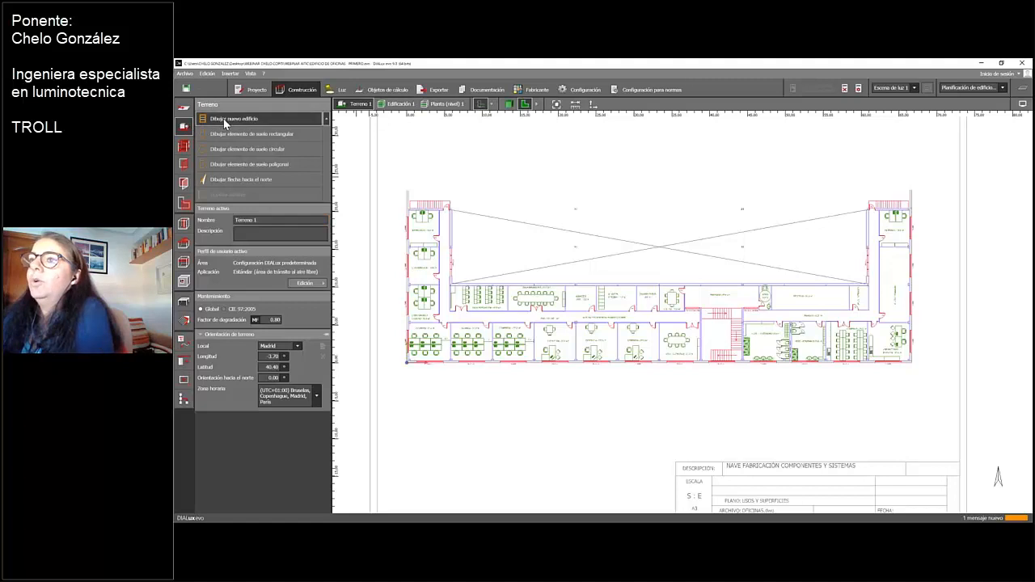
pyautogui.click(408, 211)
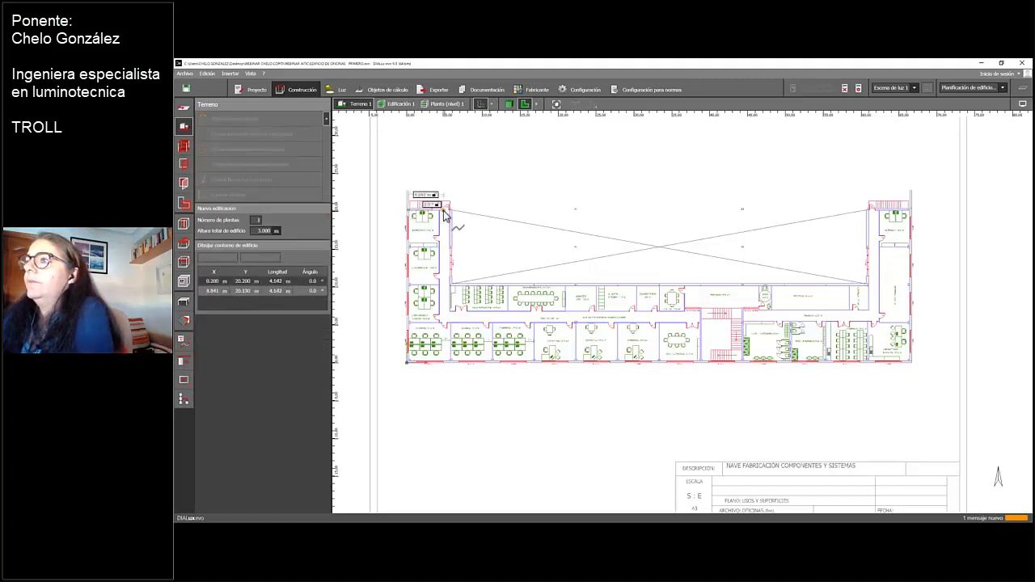
pyautogui.click(451, 212)
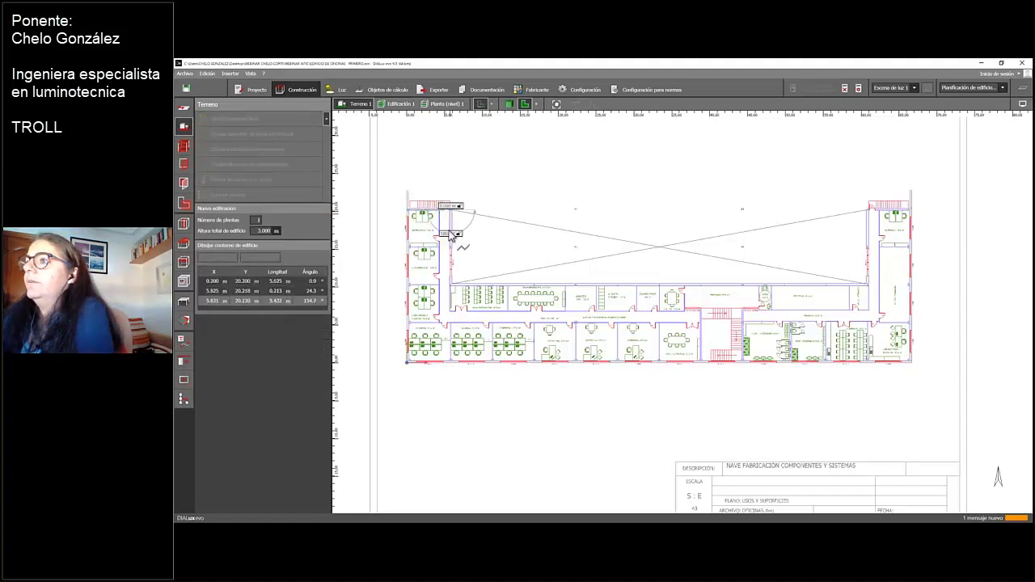
pyautogui.click(453, 286)
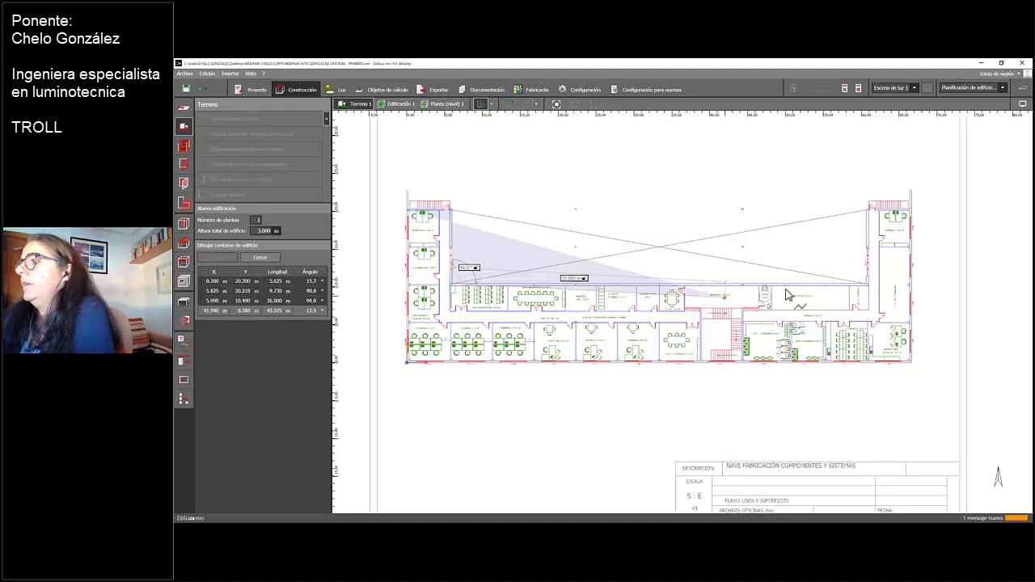
pyautogui.click(867, 286)
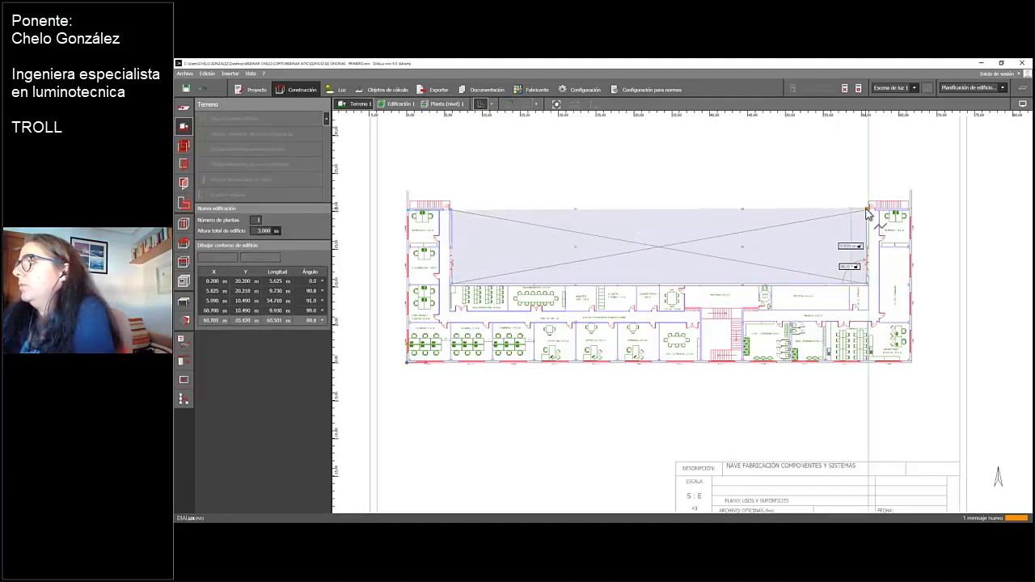
pyautogui.click(868, 209)
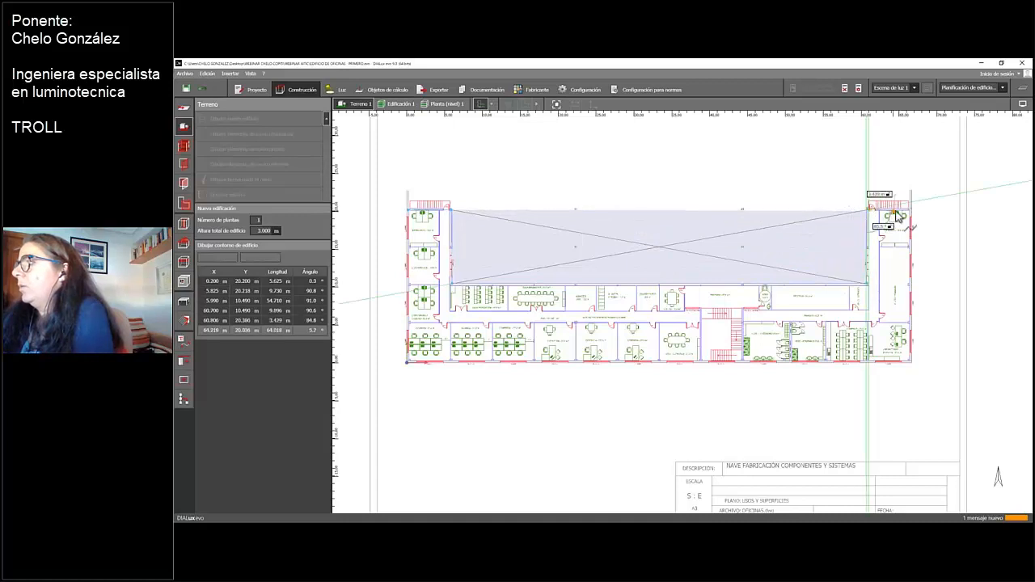
pyautogui.click(912, 209)
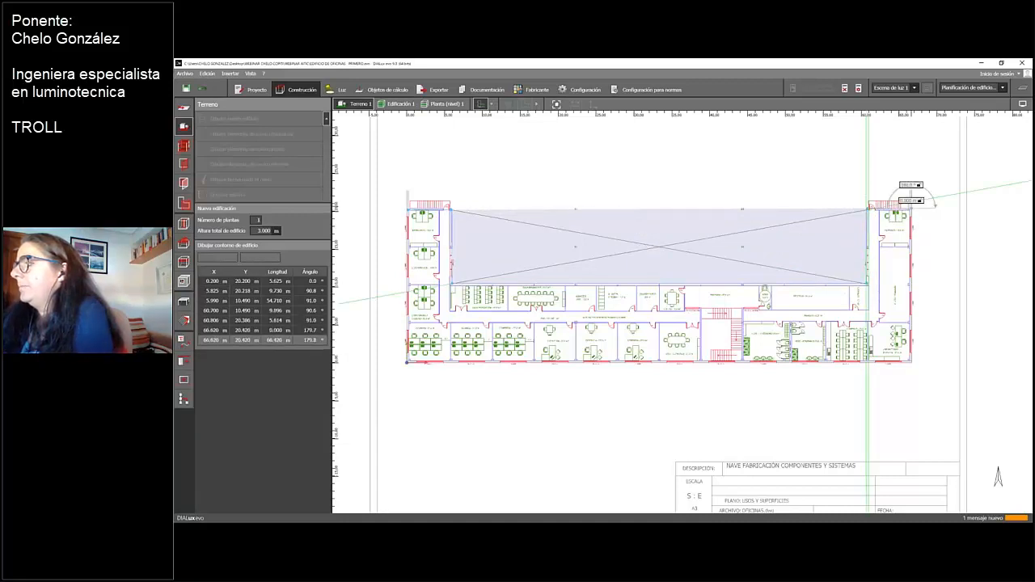
pyautogui.click(912, 362)
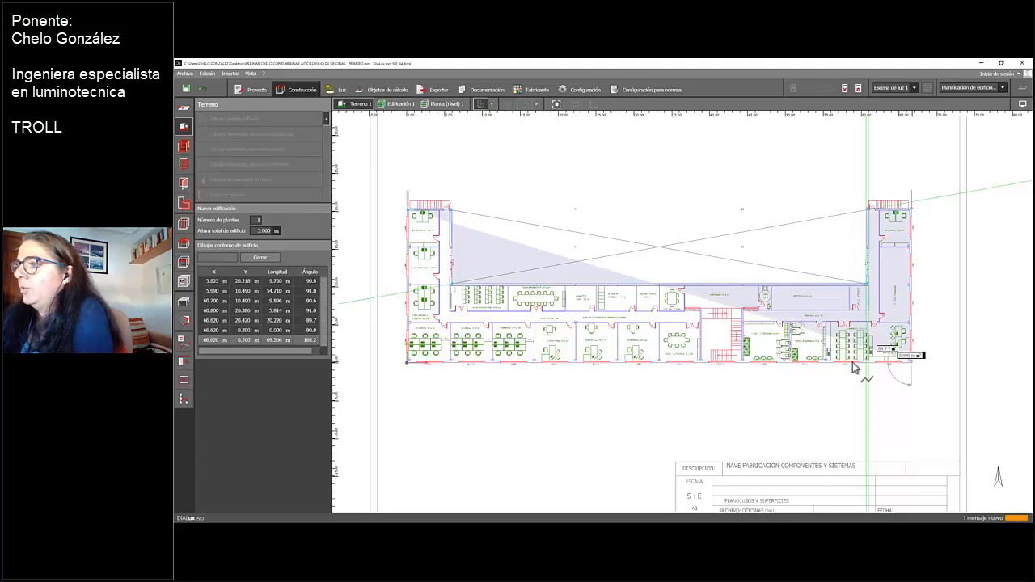
pyautogui.click(409, 368)
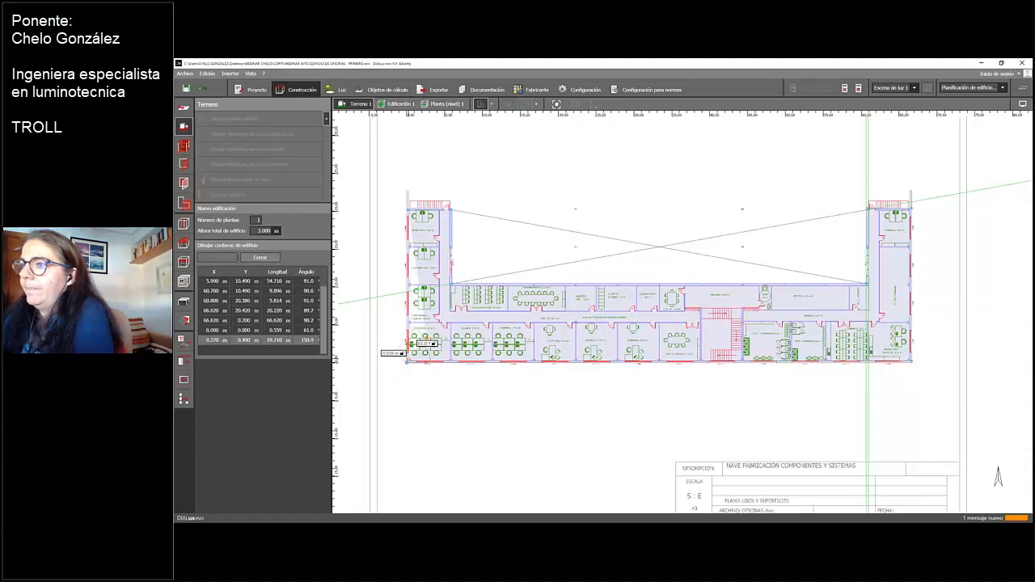
pyautogui.click(431, 322)
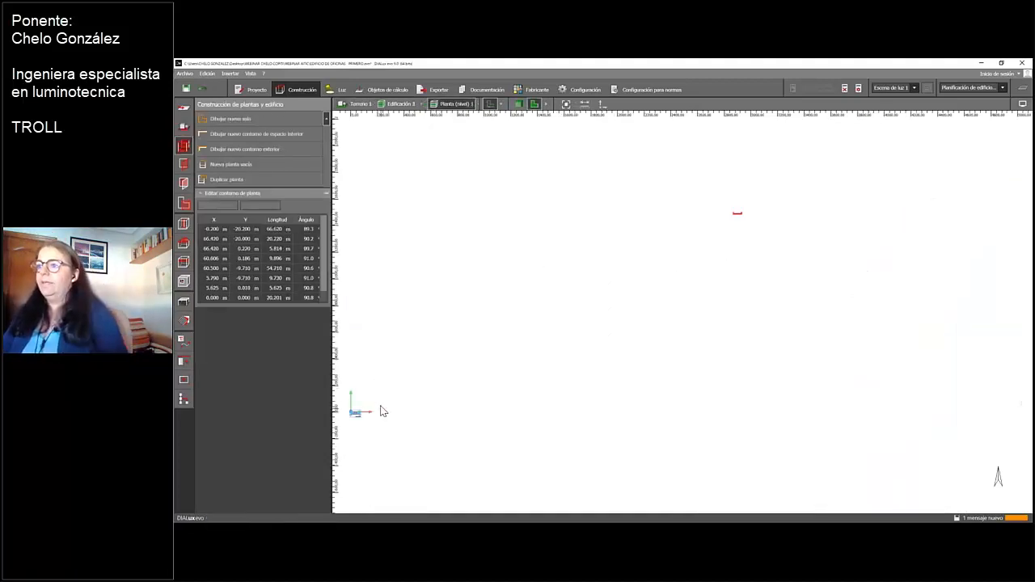
# Examine the new building's storey contour against the floor plan, up close around the EXTRUSIÓN and COORDINADOR offices
pyautogui.moveTo(400, 407)
pyautogui.mouseDown(button='middle')
pyautogui.moveTo(596, 374)
pyautogui.moveTo(613, 356)
pyautogui.mouseUp(button='middle')
pyautogui.scroll(15, 611, 356)
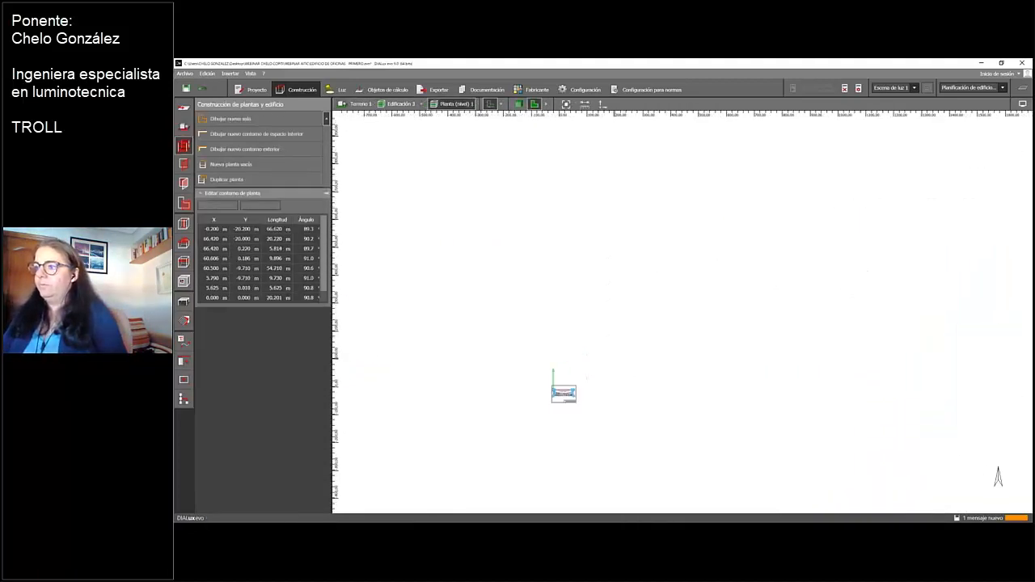
pyautogui.moveTo(505, 393); pyautogui.dragTo(763, 231, button='middle')
pyautogui.scroll(7, 752, 214)
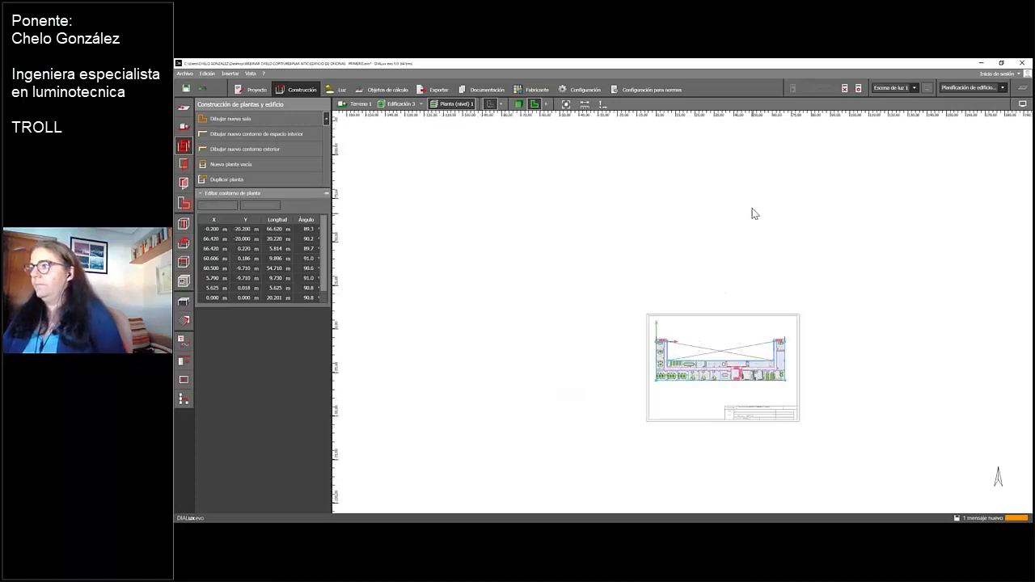
pyautogui.scroll(7, 593, 346)
pyautogui.moveTo(586, 380); pyautogui.dragTo(373, 343, button='middle')
pyautogui.scroll(2, 373, 343)
pyautogui.scroll(3, 374, 345)
pyautogui.moveTo(724, 409)
pyautogui.mouseDown(button='middle')
pyautogui.moveTo(546, 471)
pyautogui.moveTo(528, 492)
pyautogui.mouseUp(button='middle')
pyautogui.moveTo(638, 209); pyautogui.dragTo(718, 325, button='middle')
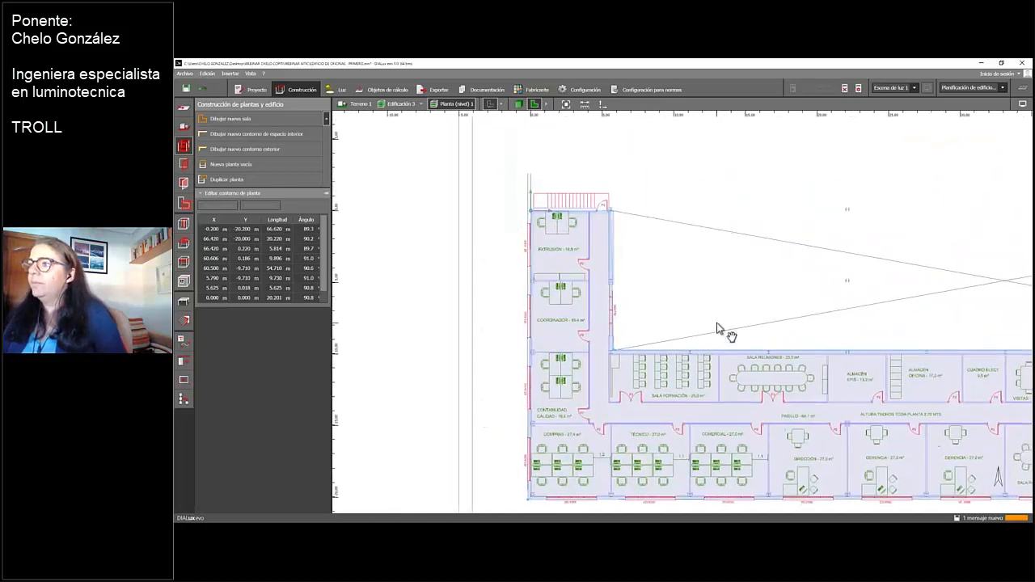
pyautogui.scroll(2, 717, 324)
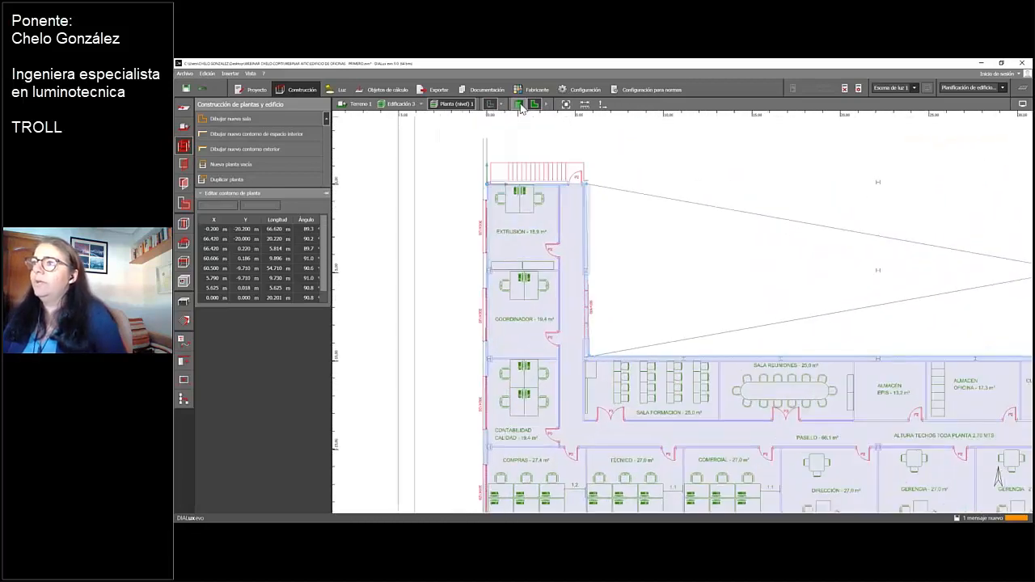
# View the new building in 3D, check its storey height and floor thickness, and return to the plan of Planta (nivel) 1
pyautogui.click(520, 104)
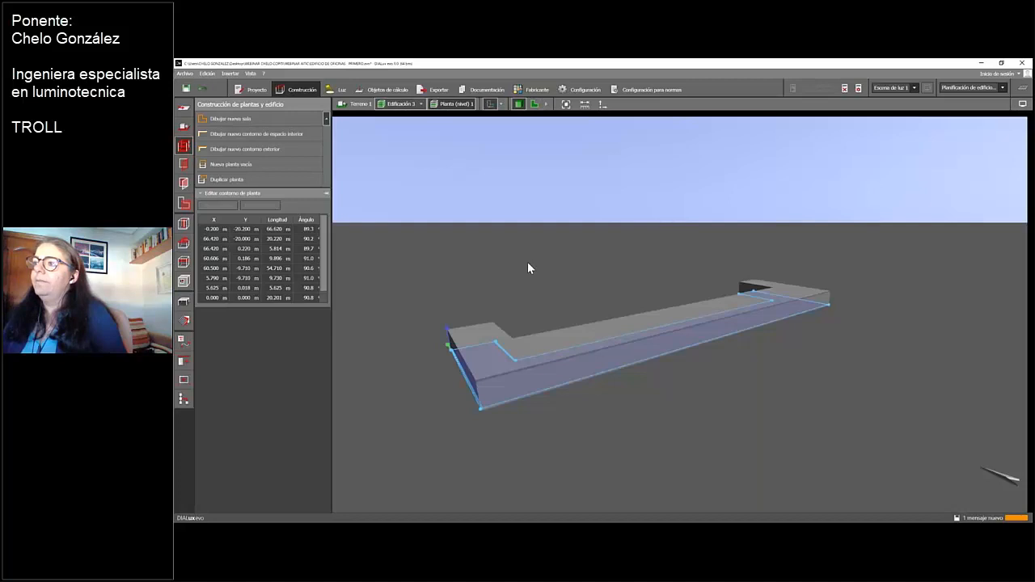
pyautogui.click(685, 381)
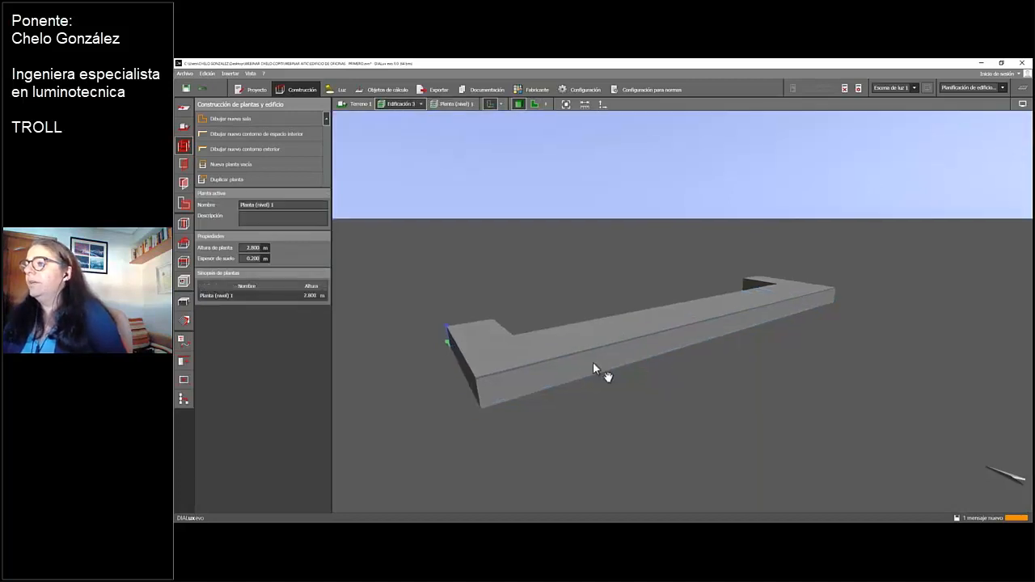
pyautogui.moveTo(593, 368); pyautogui.dragTo(564, 399)
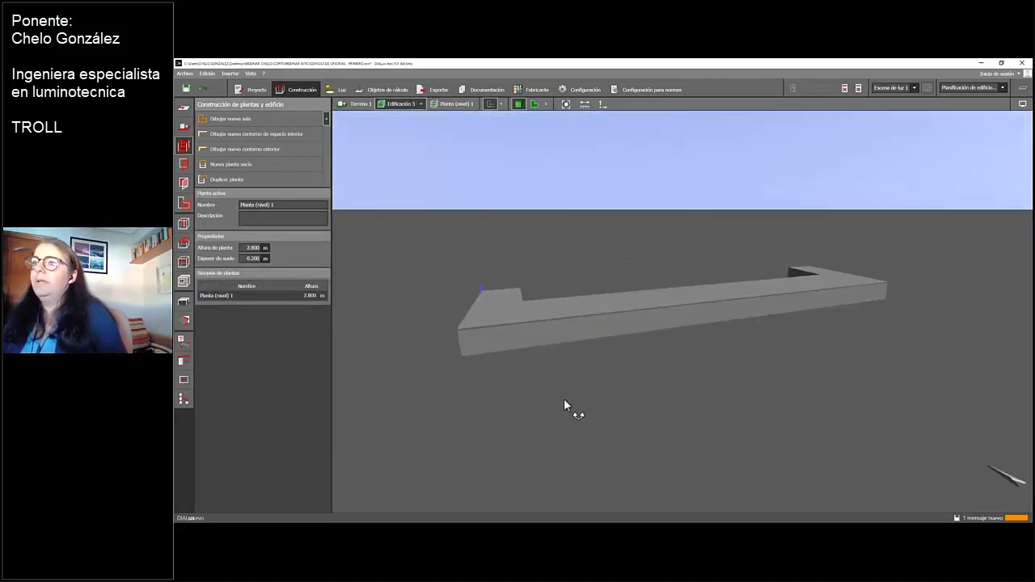
pyautogui.click(256, 259)
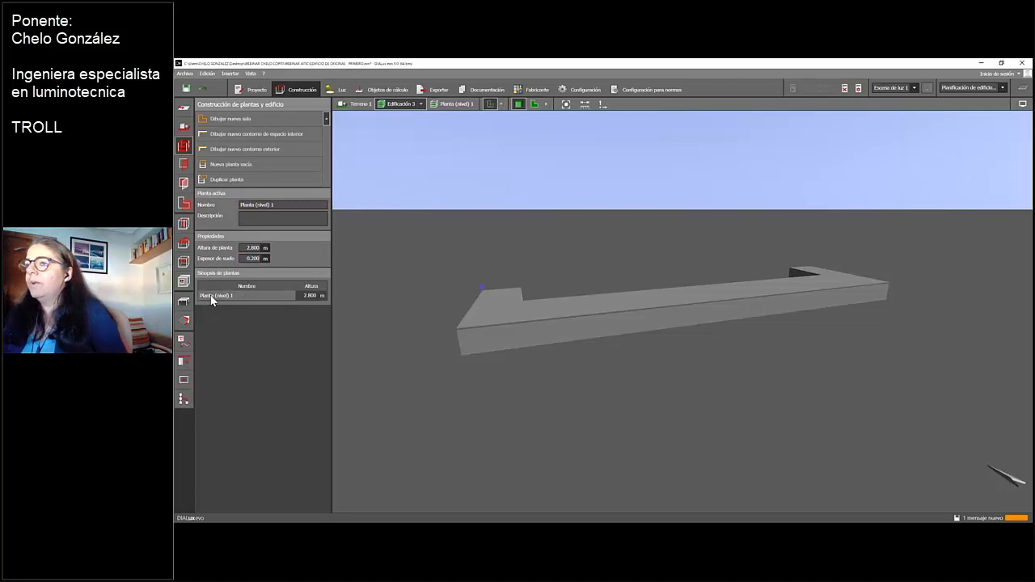
pyautogui.click(537, 104)
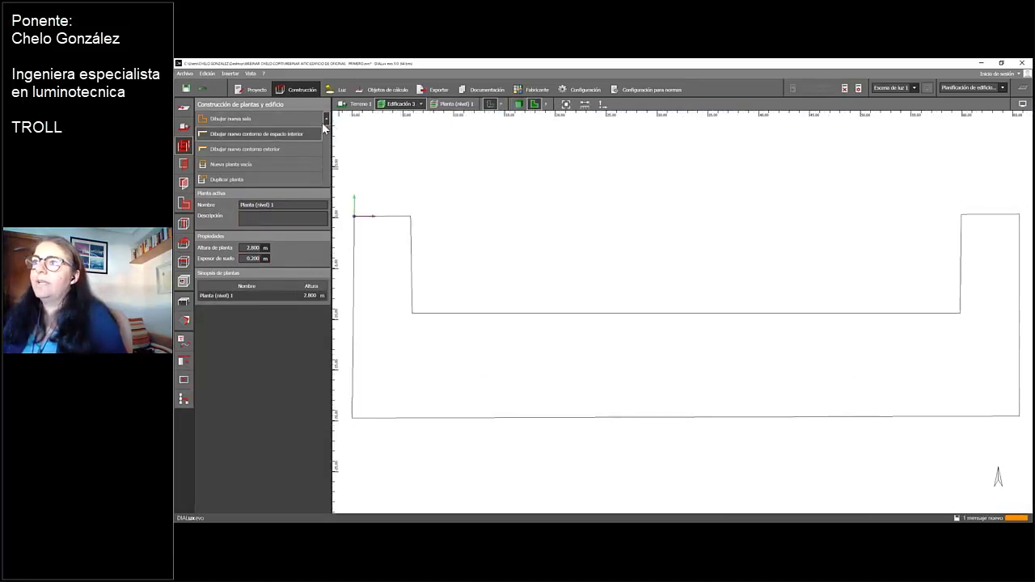
pyautogui.click(459, 107)
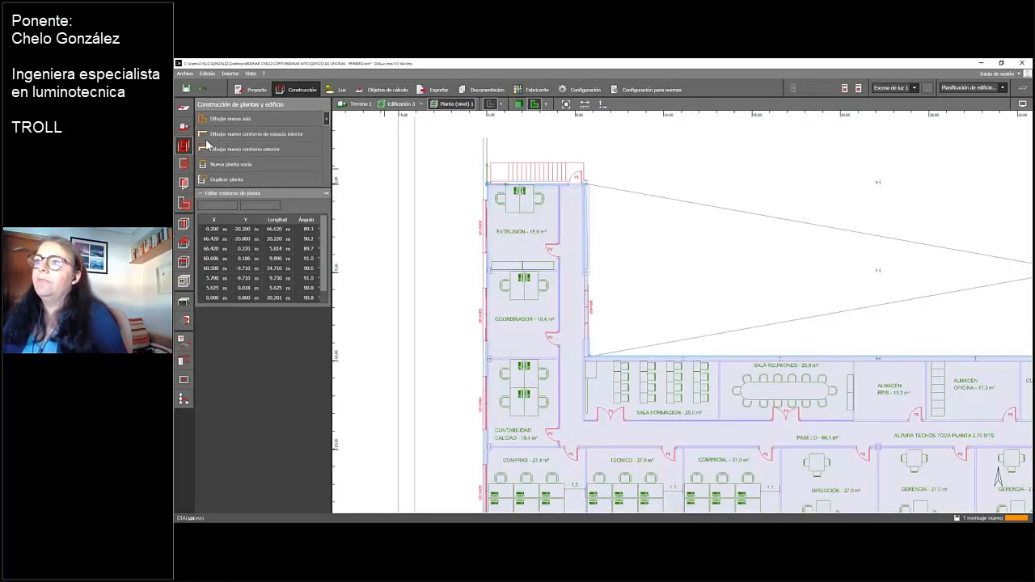
pyautogui.click(255, 122)
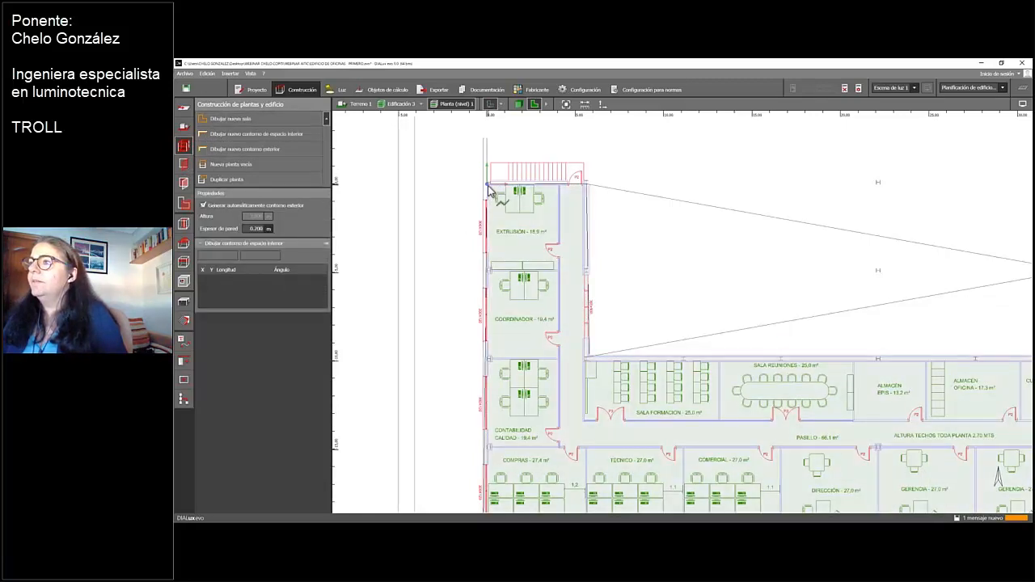
pyautogui.click(489, 188)
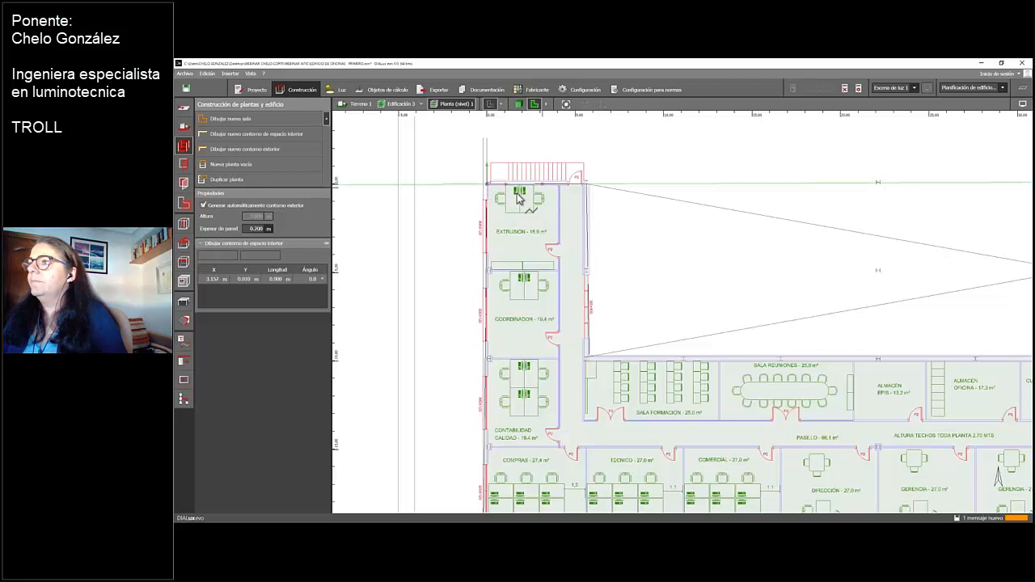
pyautogui.scroll(3, 495, 202)
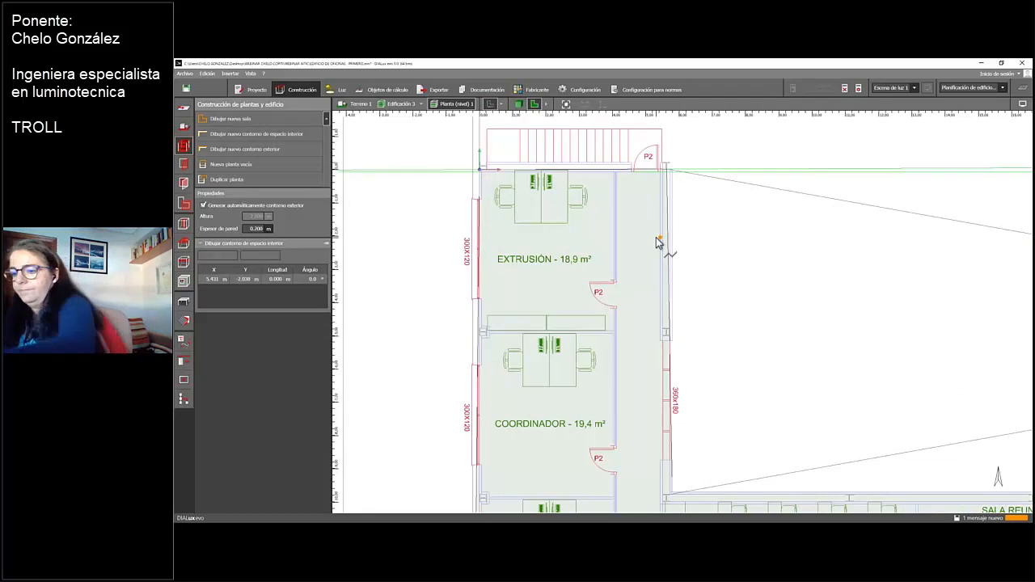
pyautogui.press('Escape')
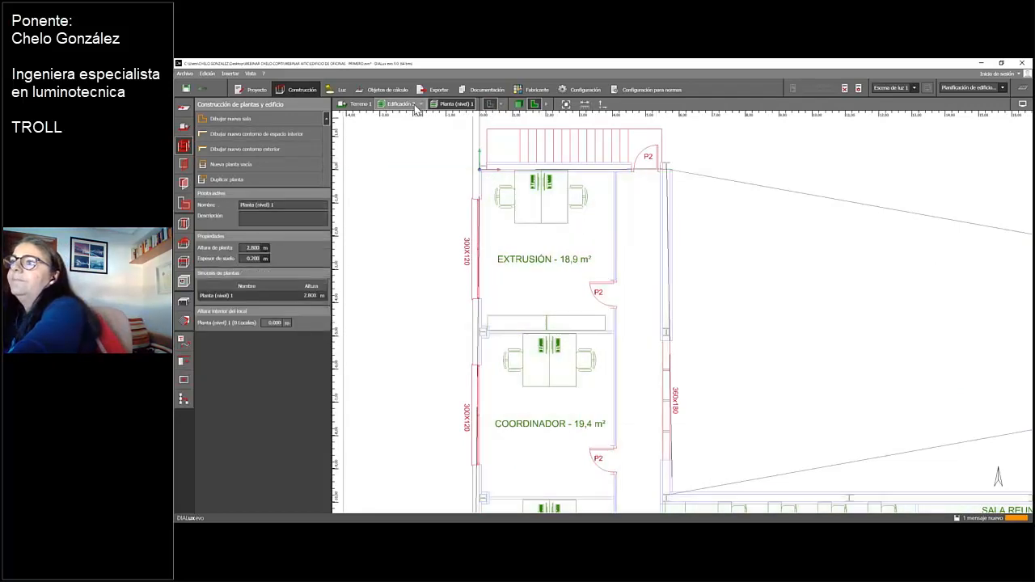
# Draw a new room about 4 m wide and 4.8 m long over the EXTRUSIÓN office, following its walls, and close the polygon
pyautogui.click(237, 120)
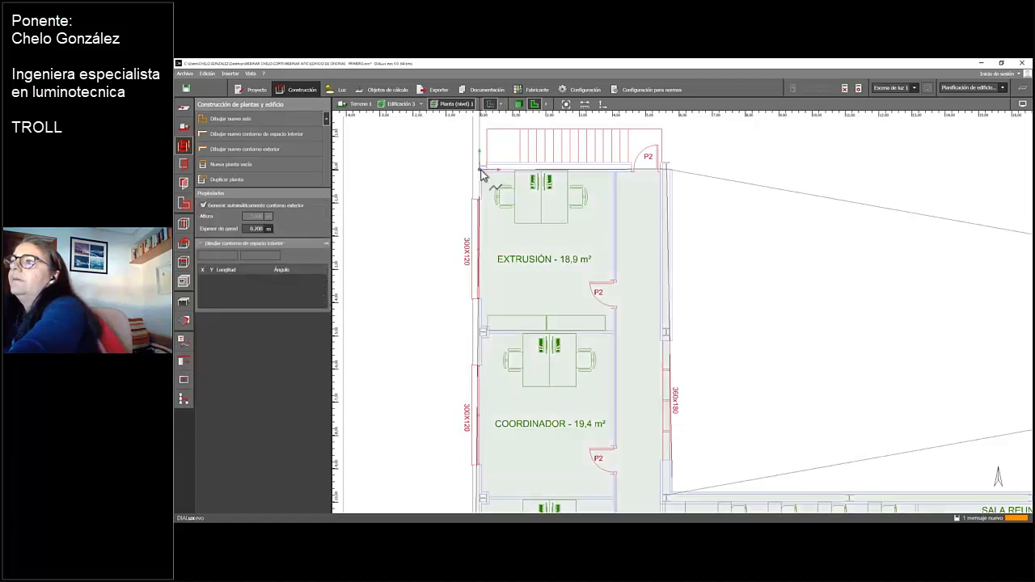
pyautogui.click(480, 171)
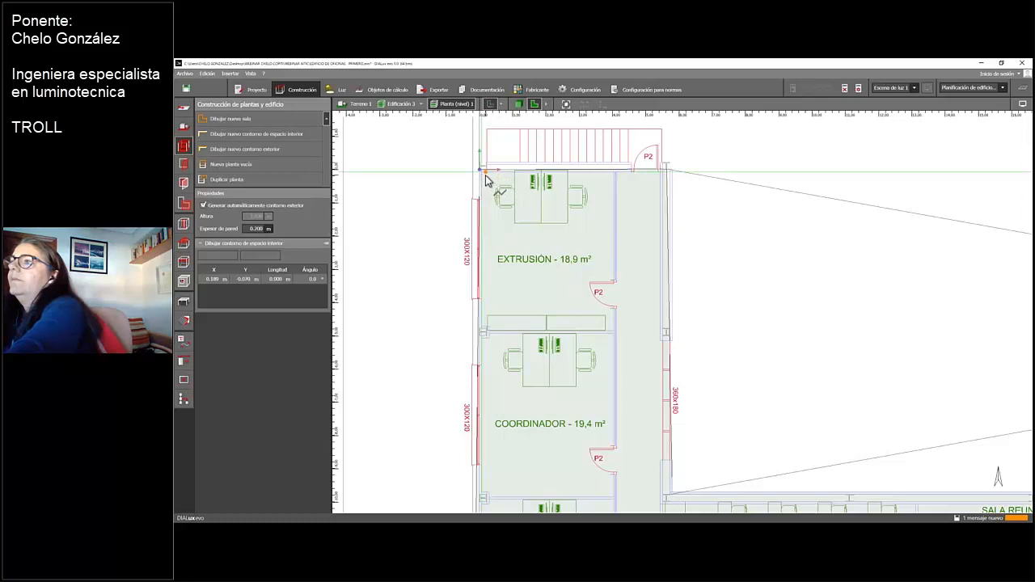
pyautogui.click(486, 179)
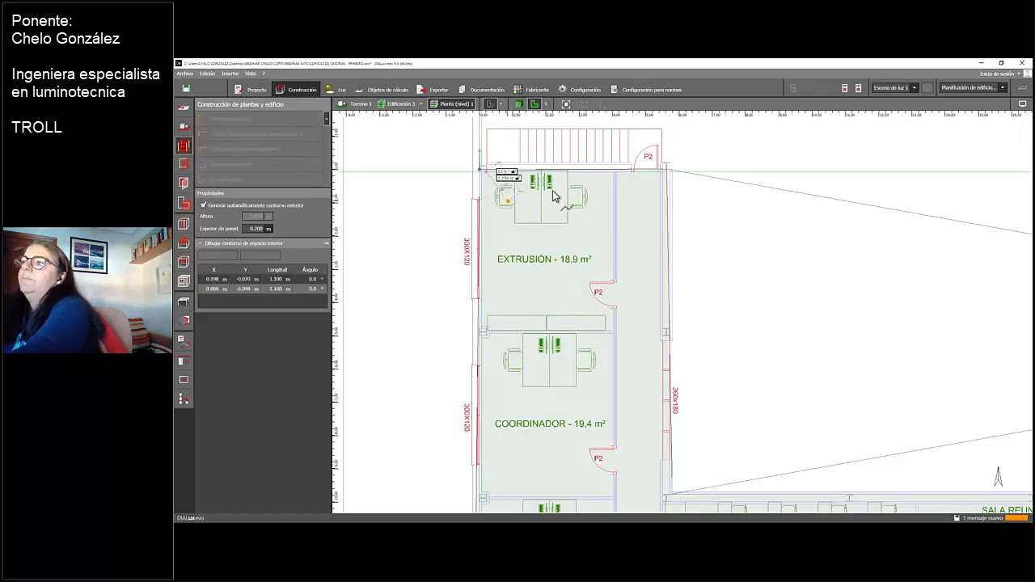
pyautogui.click(616, 202)
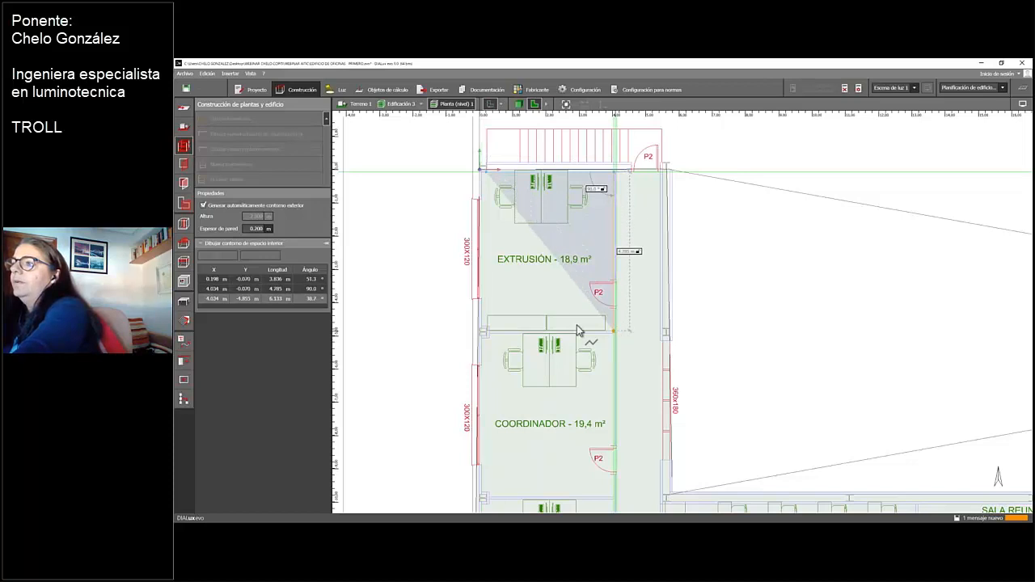
pyautogui.click(617, 331)
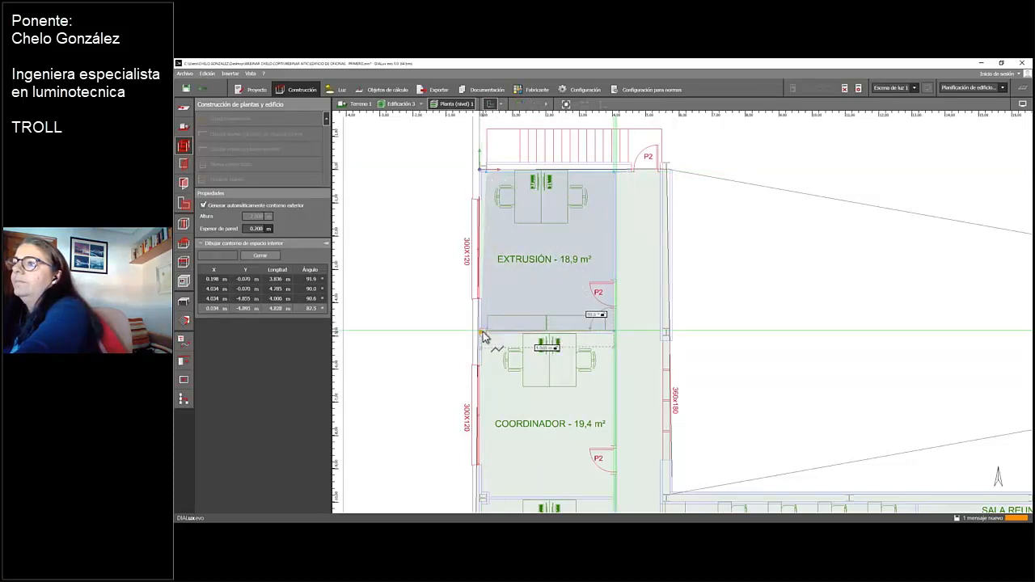
pyautogui.click(485, 338)
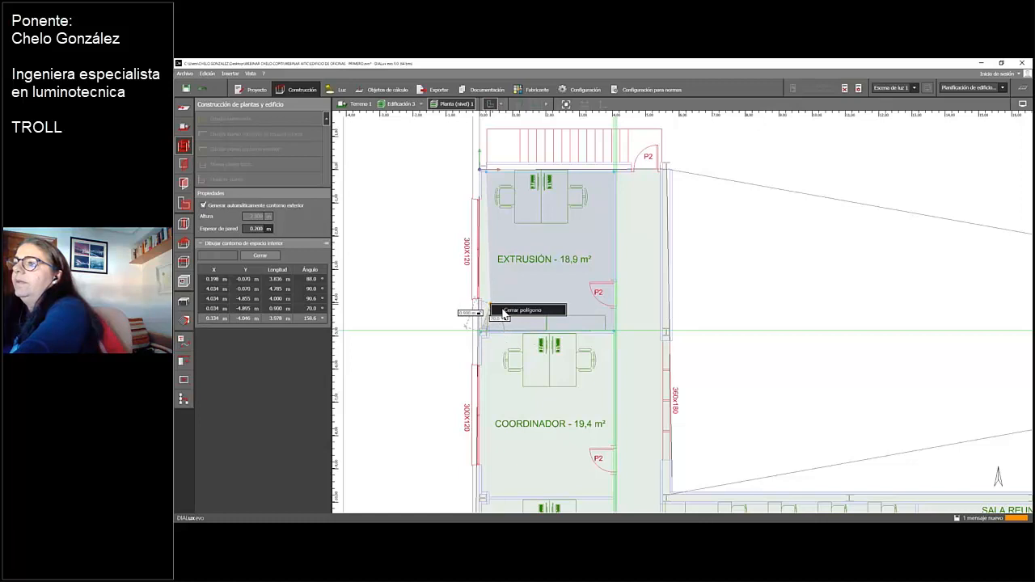
pyautogui.click(513, 308)
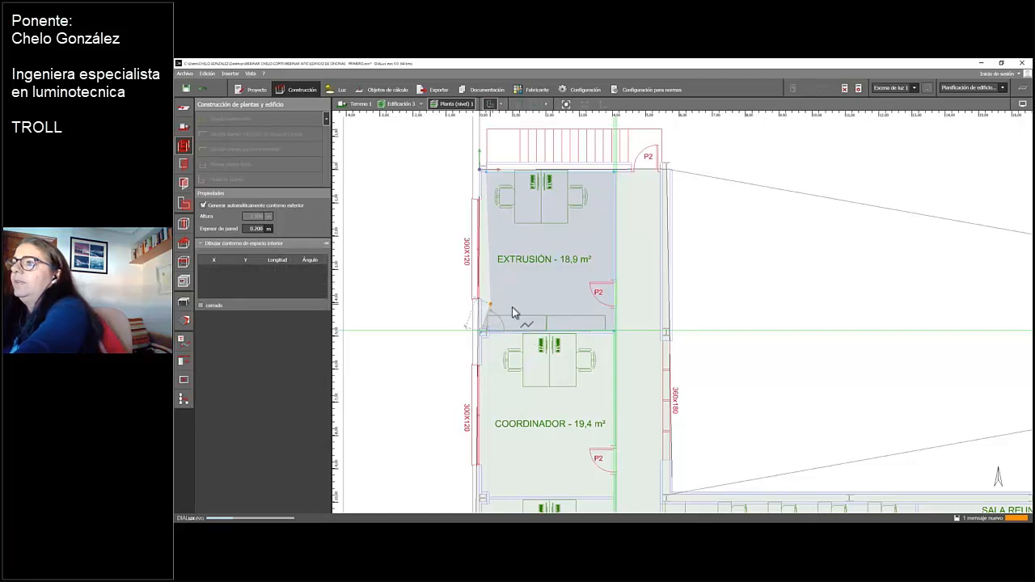
# Select the EXTRUSIÓN room's contour and move its upper-left corner outward to about X 0.07 m to align with the outer wall
pyautogui.scroll(3, 508, 217)
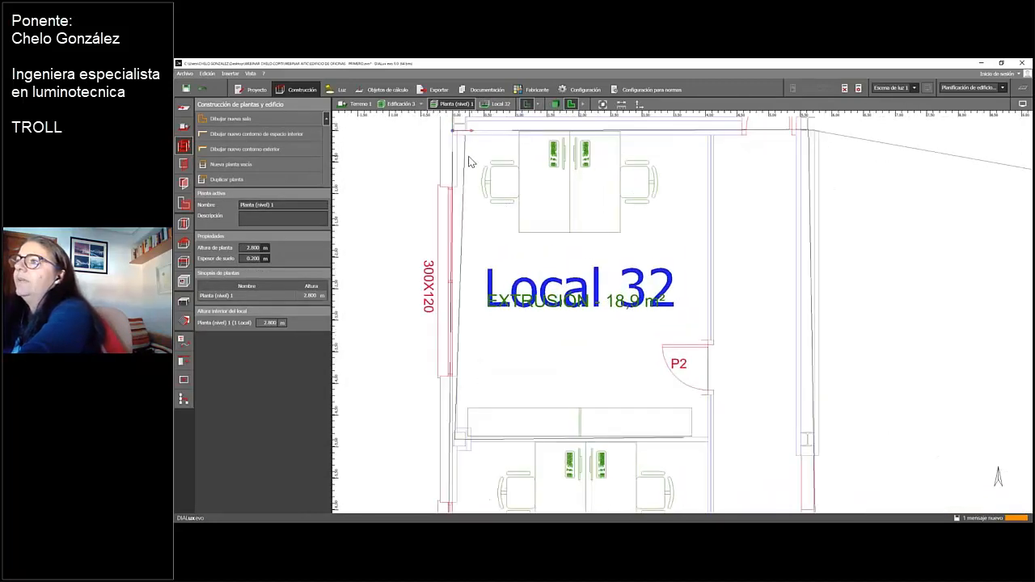
pyautogui.click(470, 168)
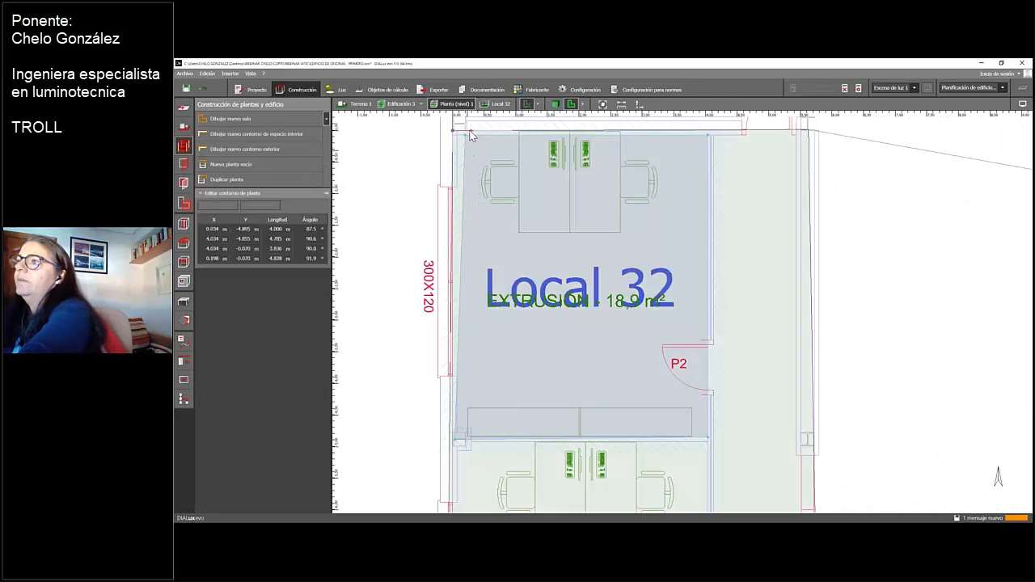
pyautogui.moveTo(464, 140); pyautogui.dragTo(457, 139)
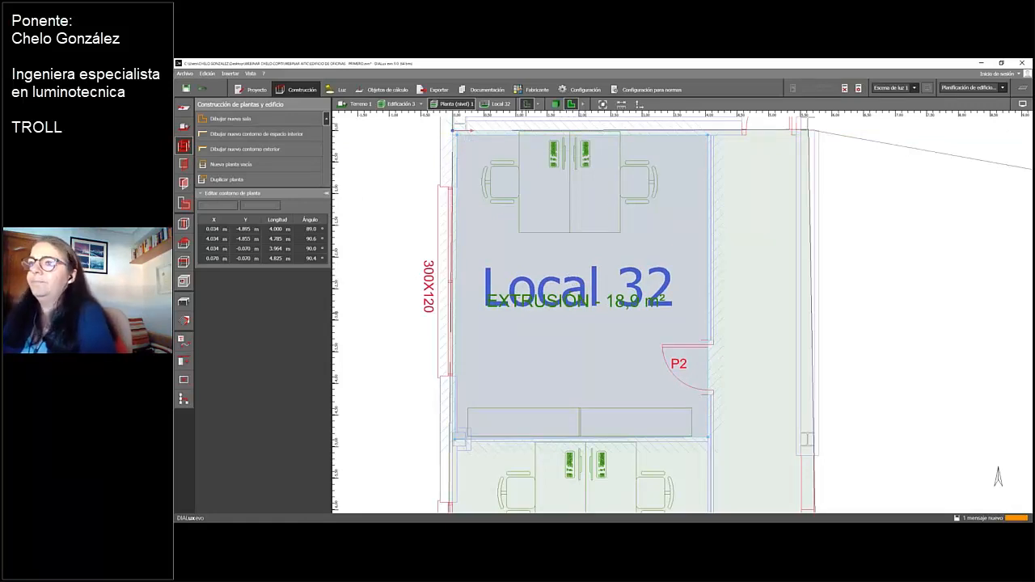
# Select the area of Local 32 and rename it EXTRUSION
pyautogui.click(184, 206)
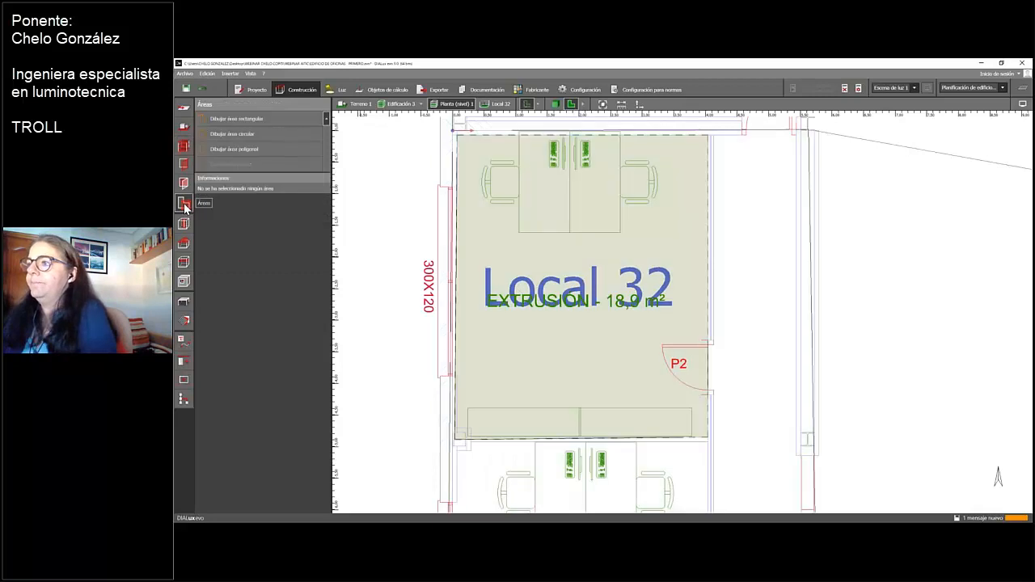
pyautogui.click(566, 273)
pyautogui.click(283, 189)
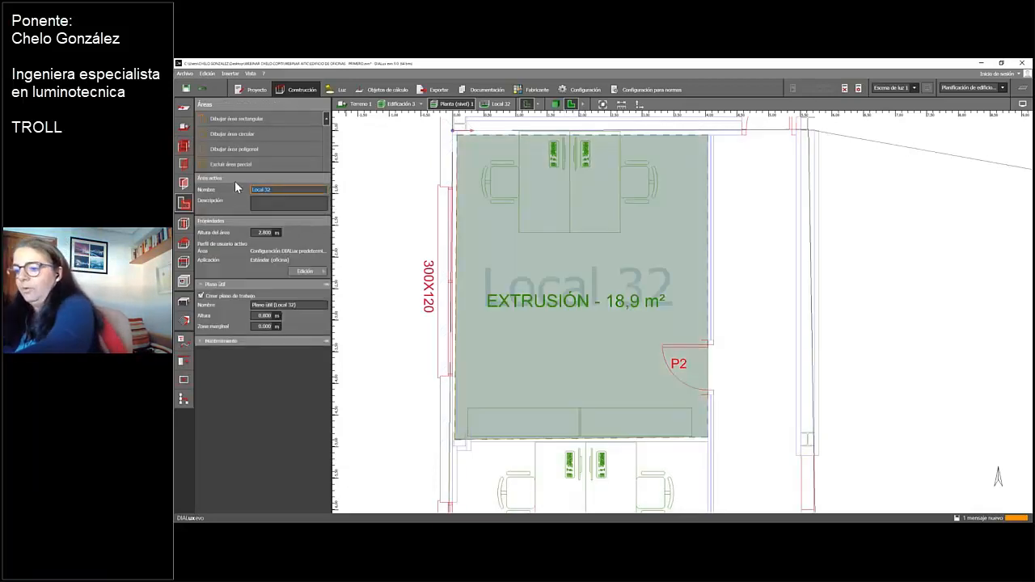
pyautogui.write('e')
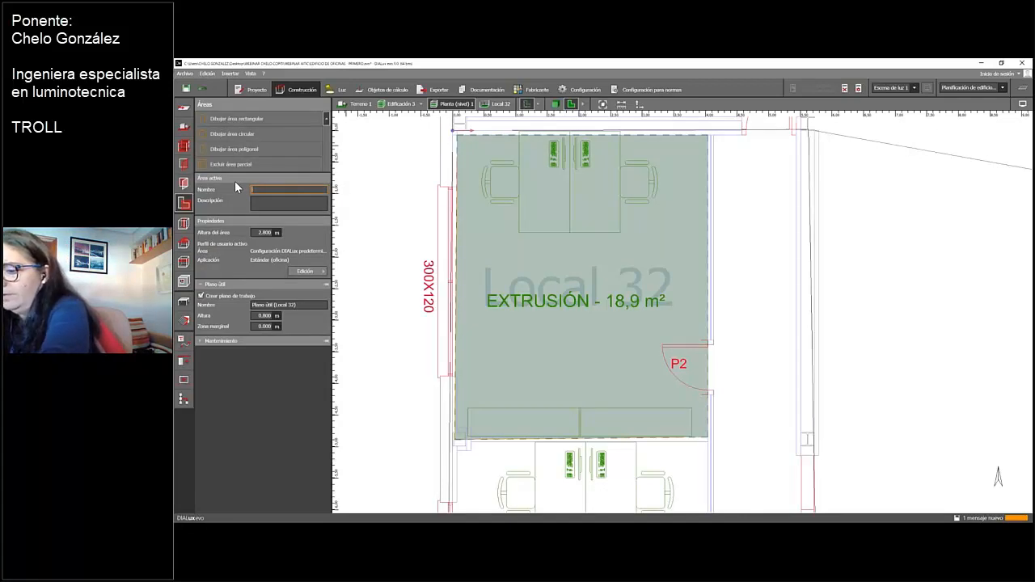
pyautogui.write('XTRU')
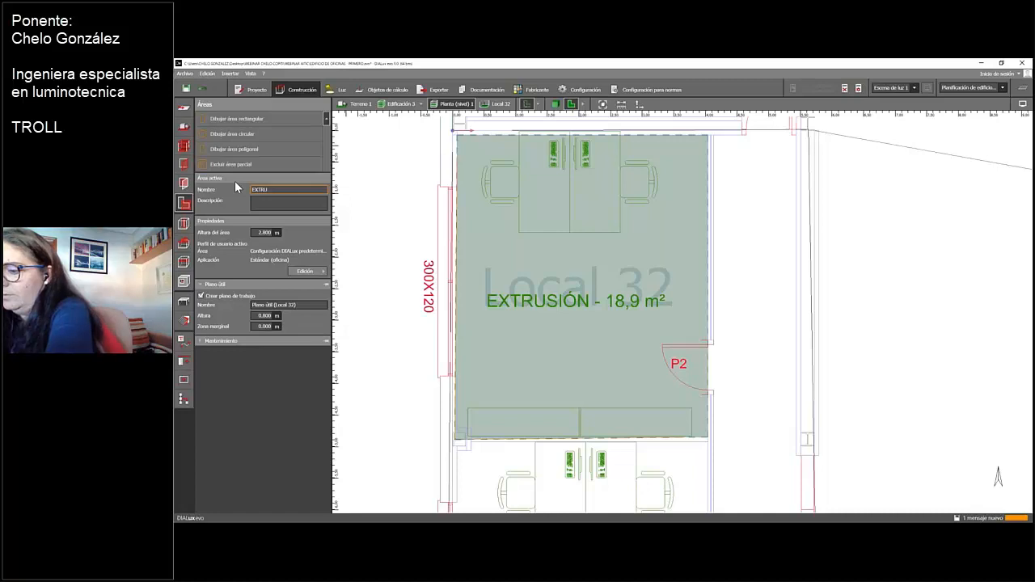
pyautogui.write('SION')
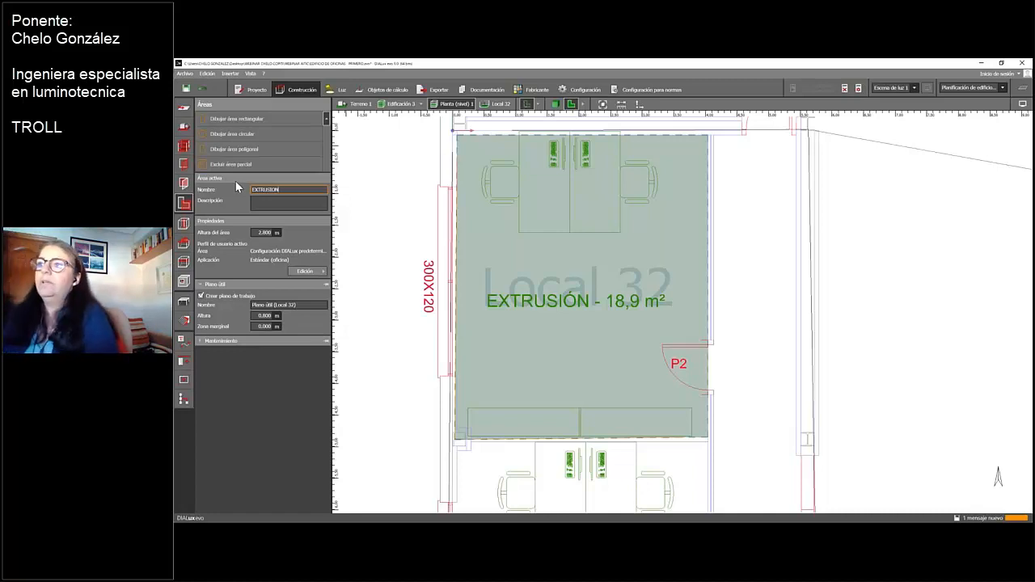
# Assign the EXTRUSION area the Oficinas usage profile with the application for writing, typing, reading and text processing
pyautogui.click(316, 272)
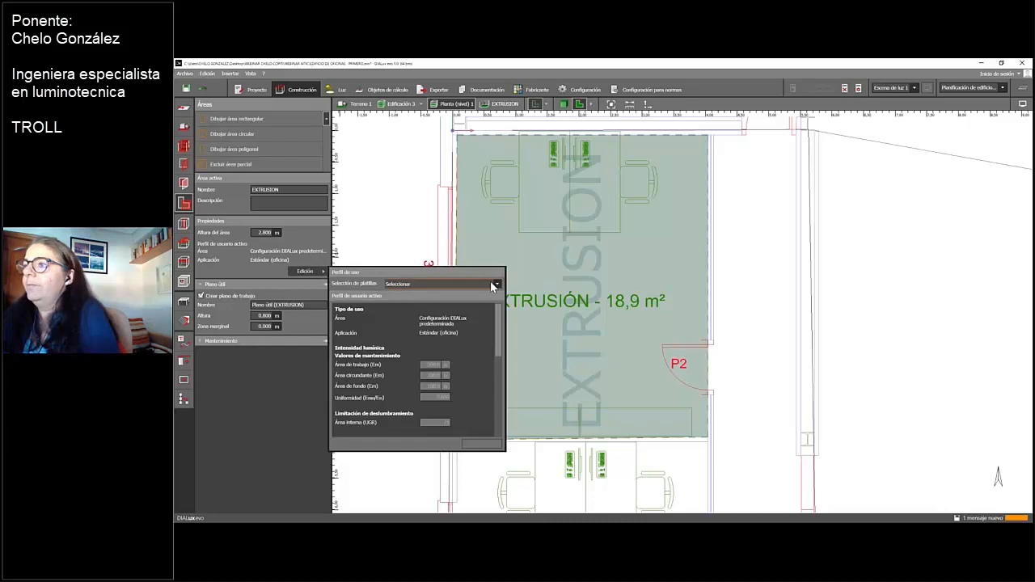
pyautogui.click(497, 284)
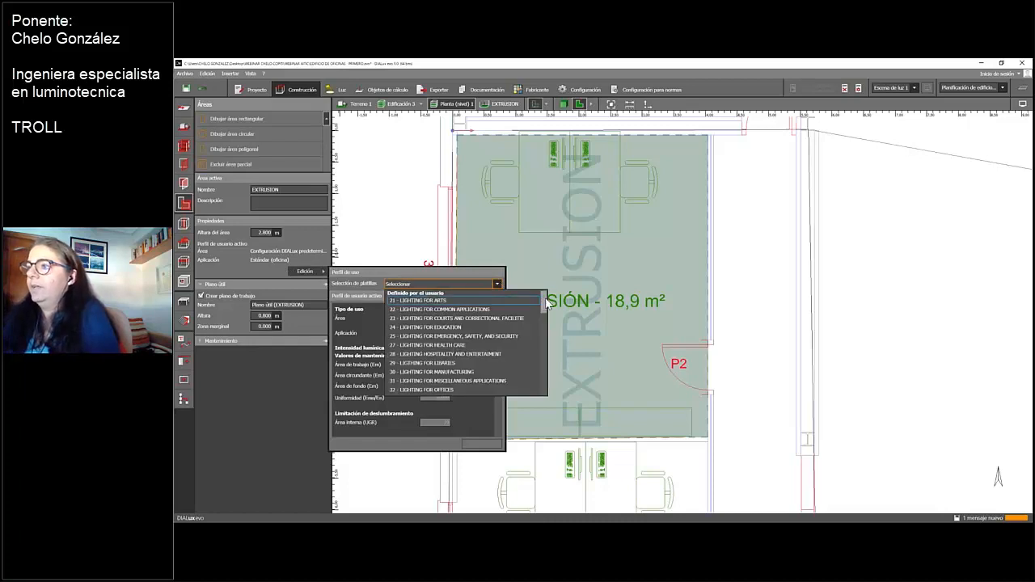
pyautogui.scroll(-5, 539, 325)
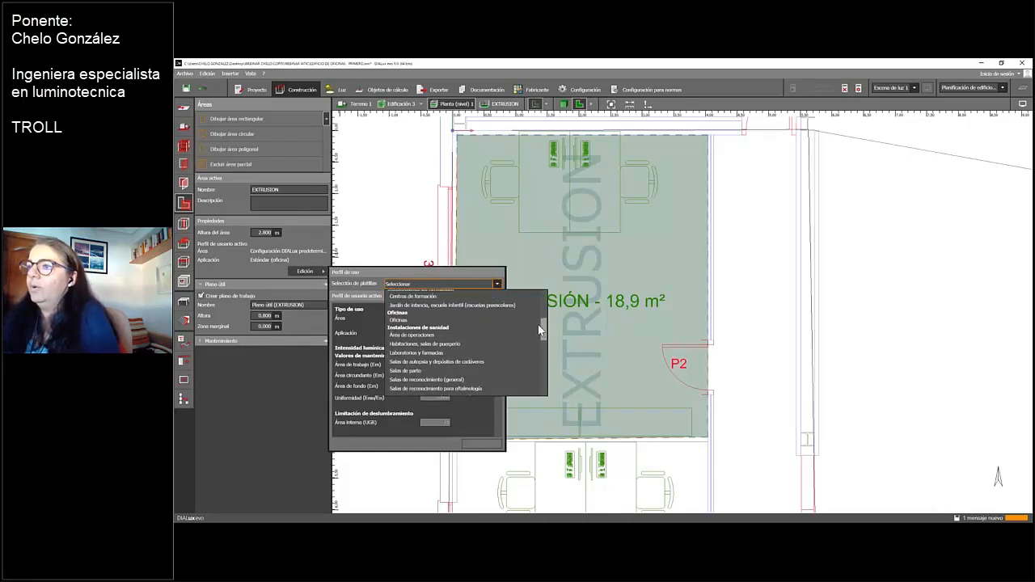
pyautogui.click(398, 320)
pyautogui.click(497, 295)
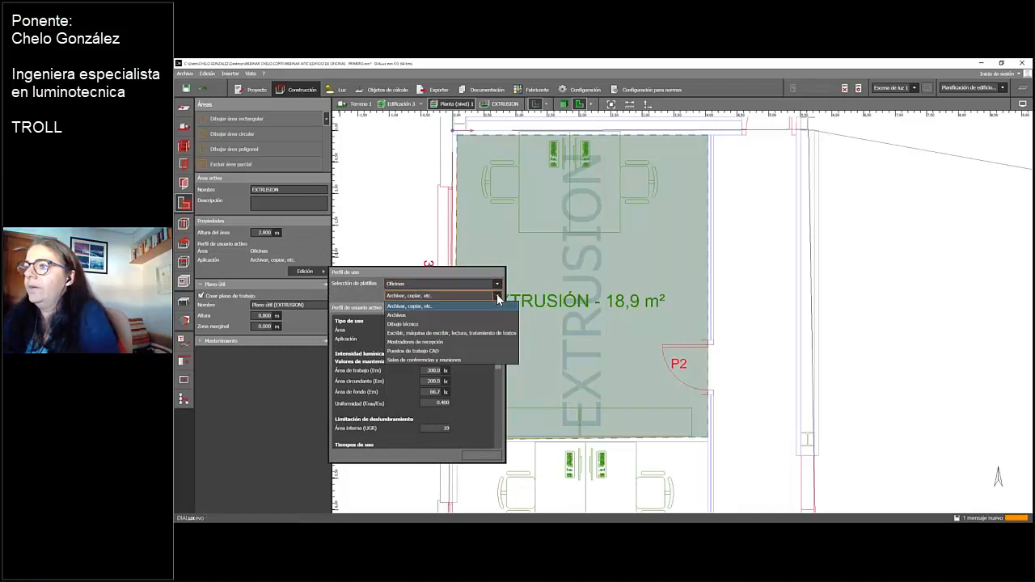
pyautogui.click(434, 333)
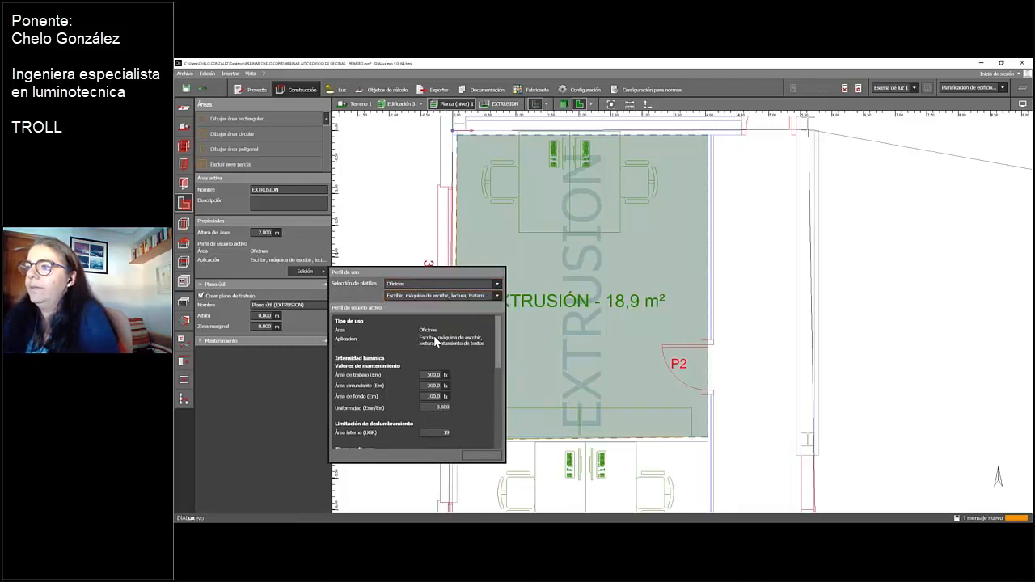
pyautogui.click(445, 388)
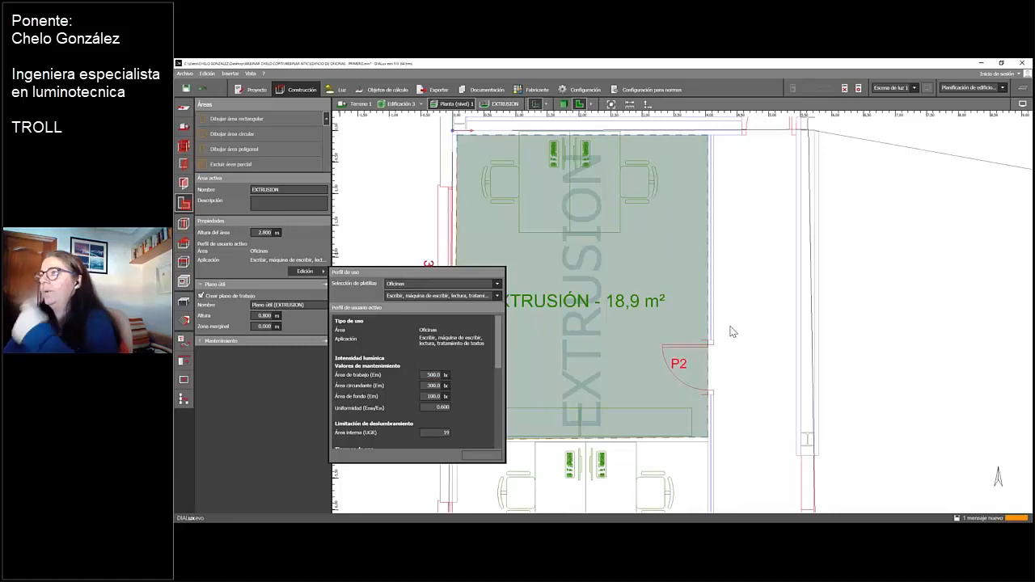
# Display the results summary for the EXTRUSION room and dismiss the save reminder without saving
pyautogui.click(1024, 89)
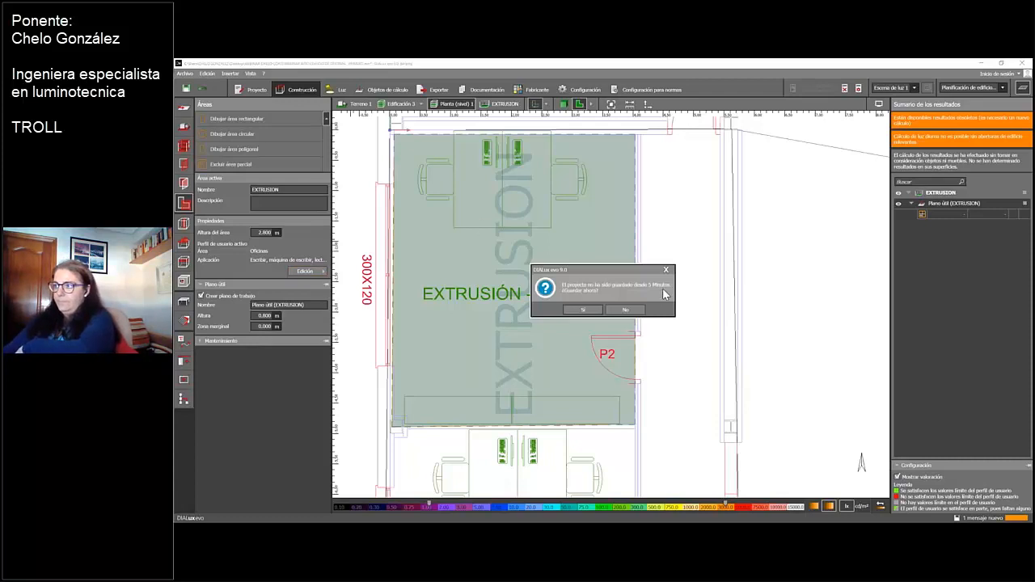
pyautogui.click(665, 271)
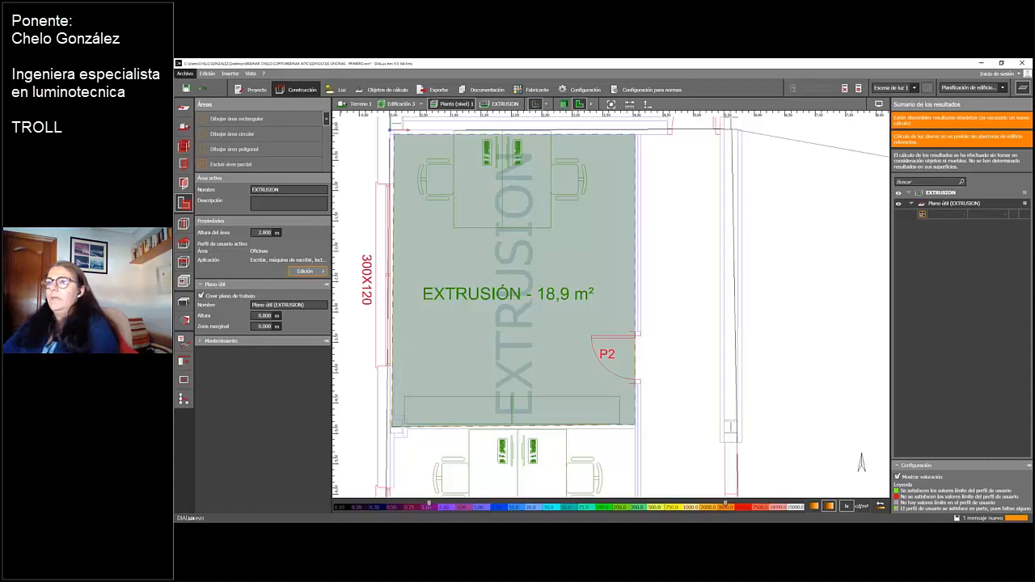
# Hide the results summary and load the plan file EDIFICIO DE OFICINAS-SIN MUEBLES
pyautogui.click(185, 109)
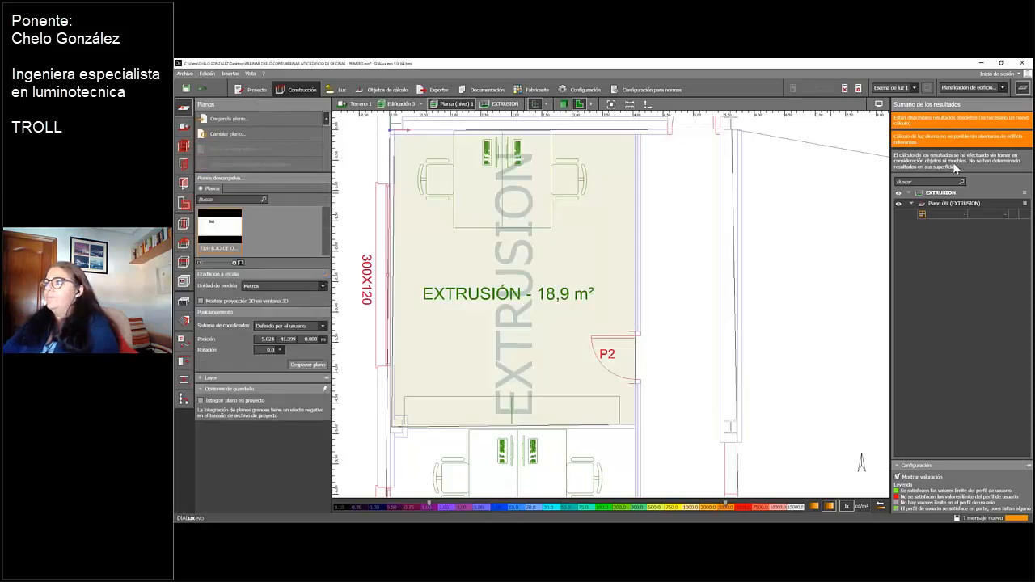
pyautogui.click(1023, 91)
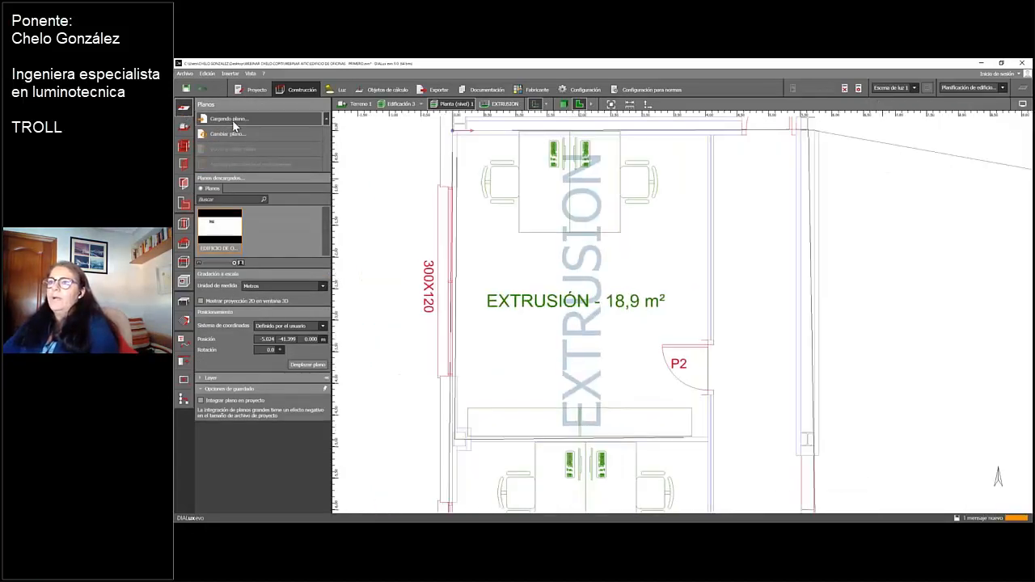
pyautogui.click(232, 120)
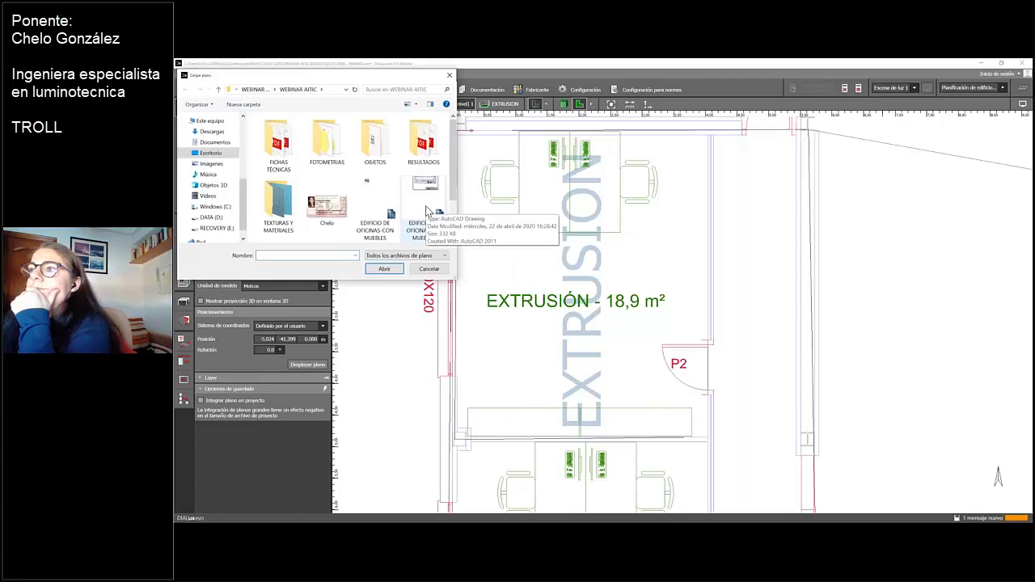
pyautogui.click(428, 212)
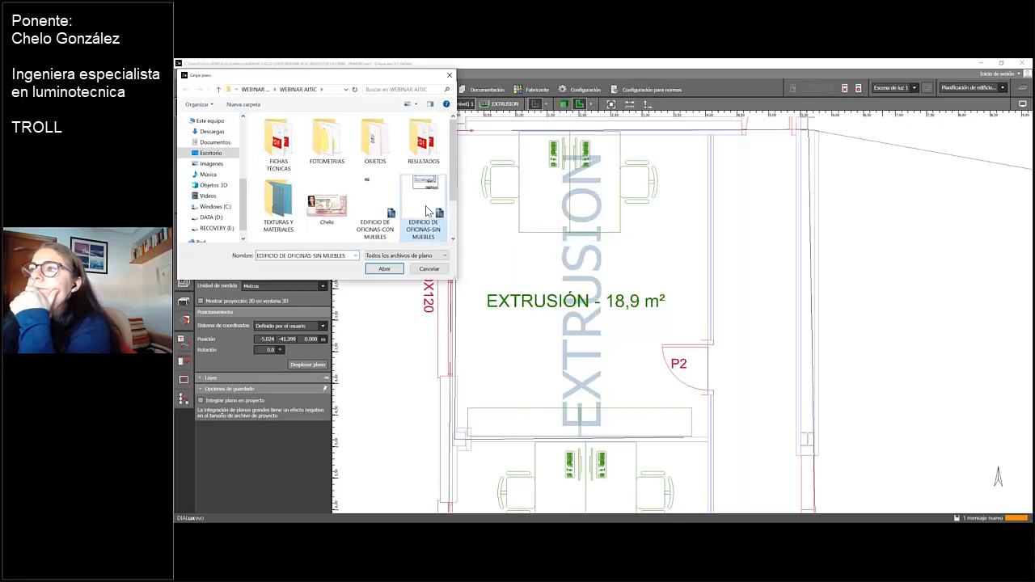
pyautogui.click(385, 270)
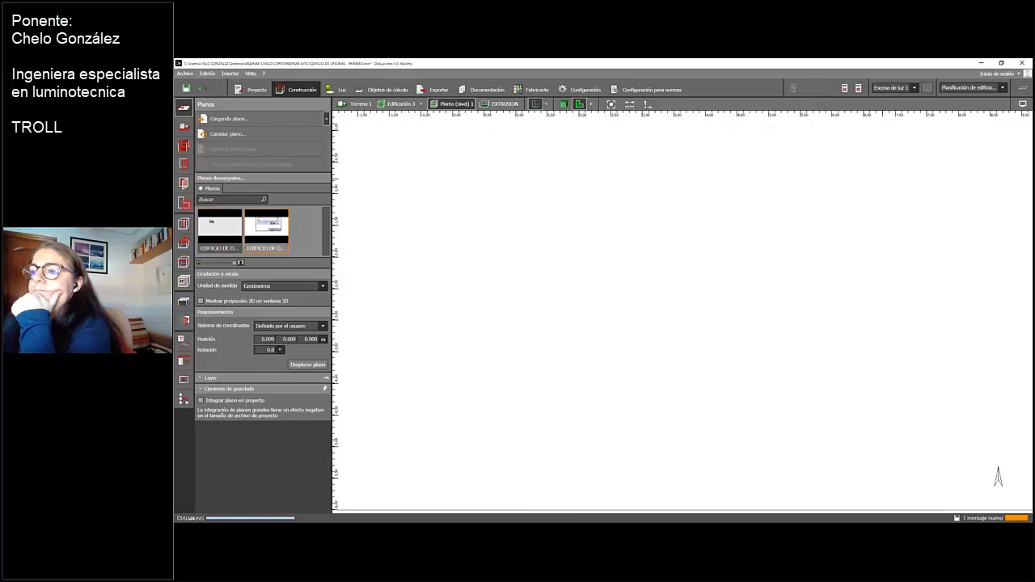
# Skip ahead to the scale definition of the new plan and look for its drawing around the building outline and EXTRUSION room
pyautogui.click(219, 202)
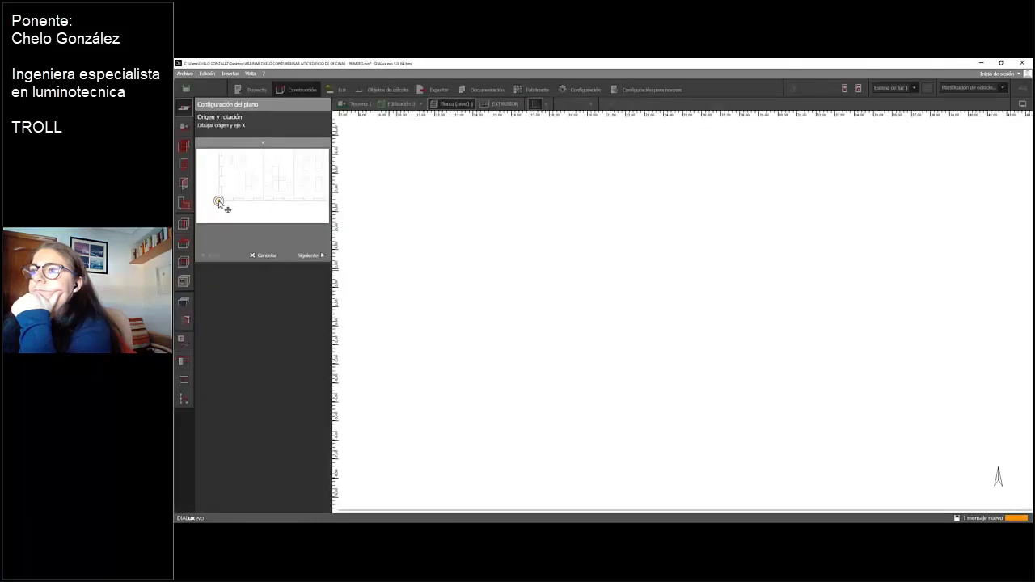
pyautogui.click(244, 202)
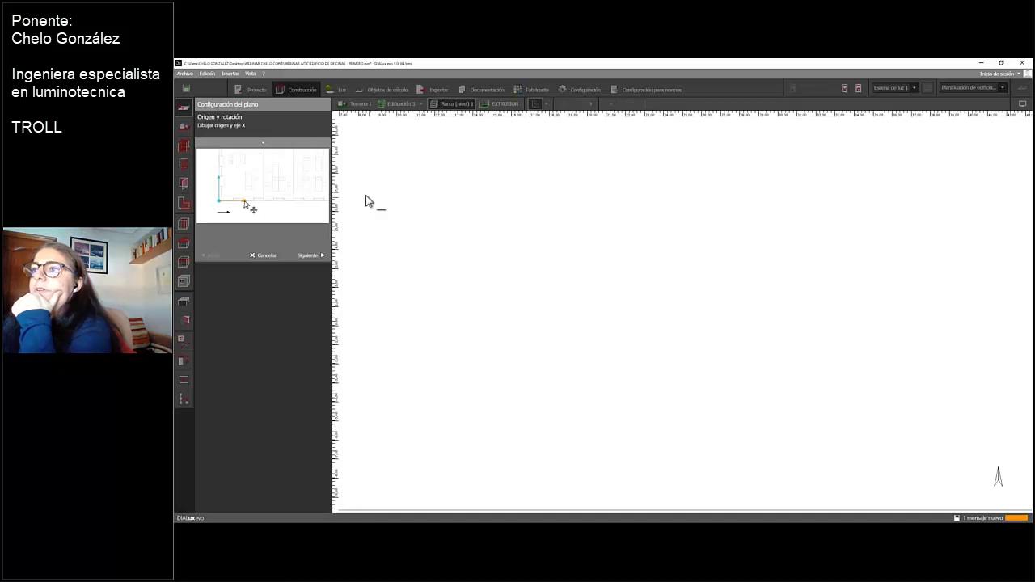
pyautogui.click(308, 255)
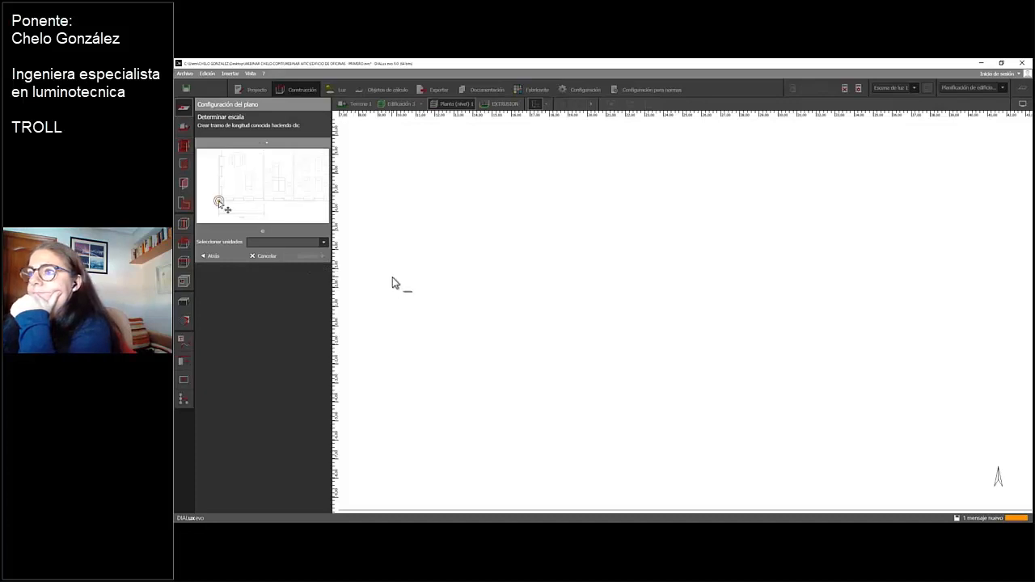
pyautogui.scroll(5, 393, 284)
pyautogui.scroll(-6, 404, 284)
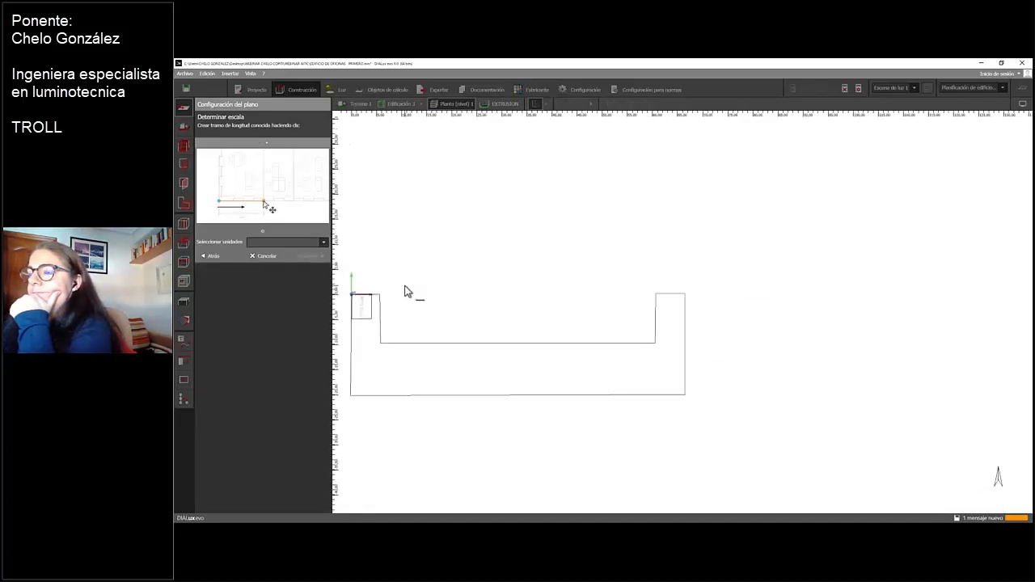
pyautogui.scroll(3, 404, 289)
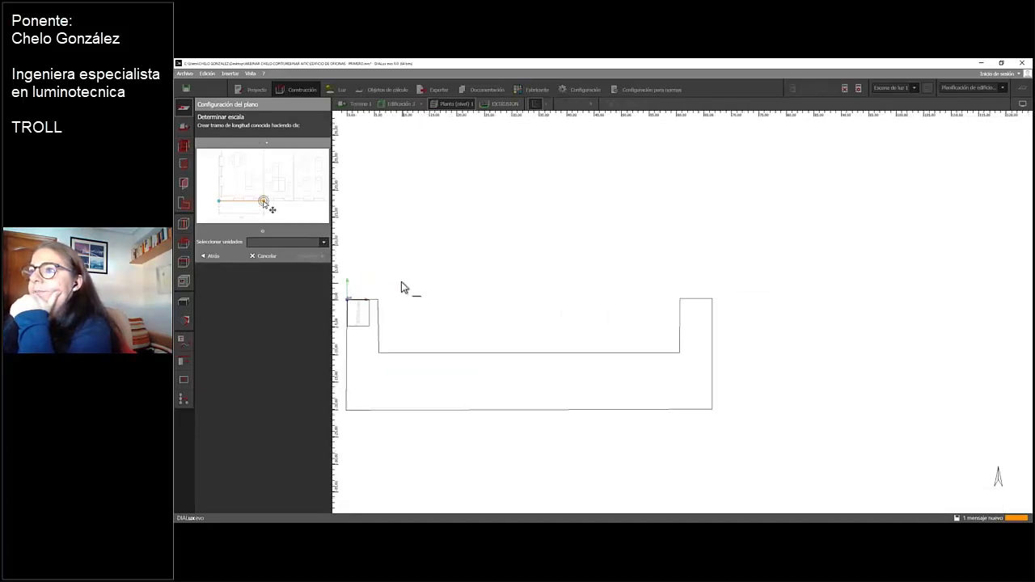
pyautogui.scroll(6, 390, 283)
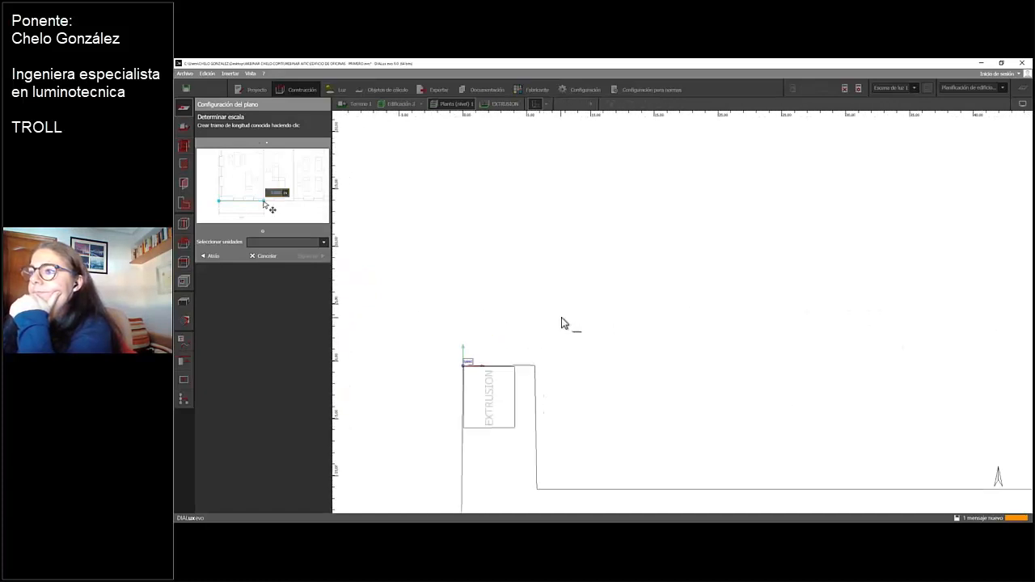
pyautogui.moveTo(475, 339); pyautogui.dragTo(650, 330, button='middle')
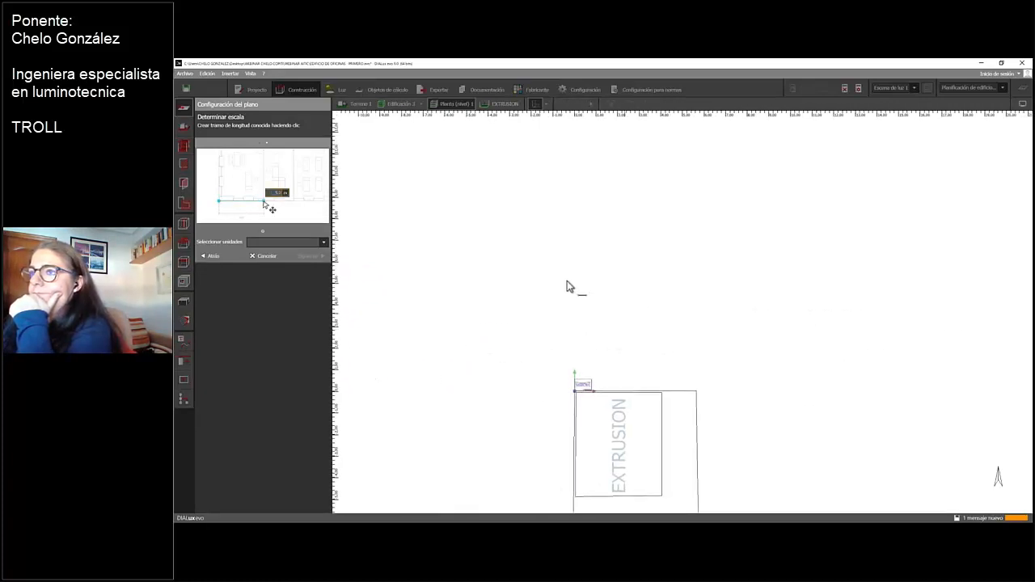
pyautogui.scroll(1, 564, 284)
pyautogui.scroll(2, 564, 285)
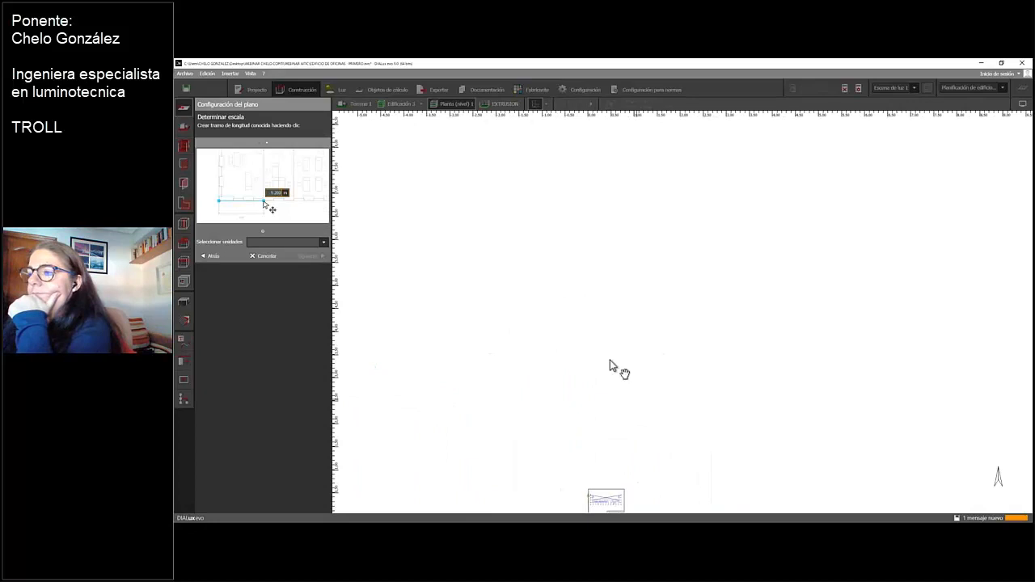
pyautogui.moveTo(612, 365); pyautogui.dragTo(557, 255, button='middle')
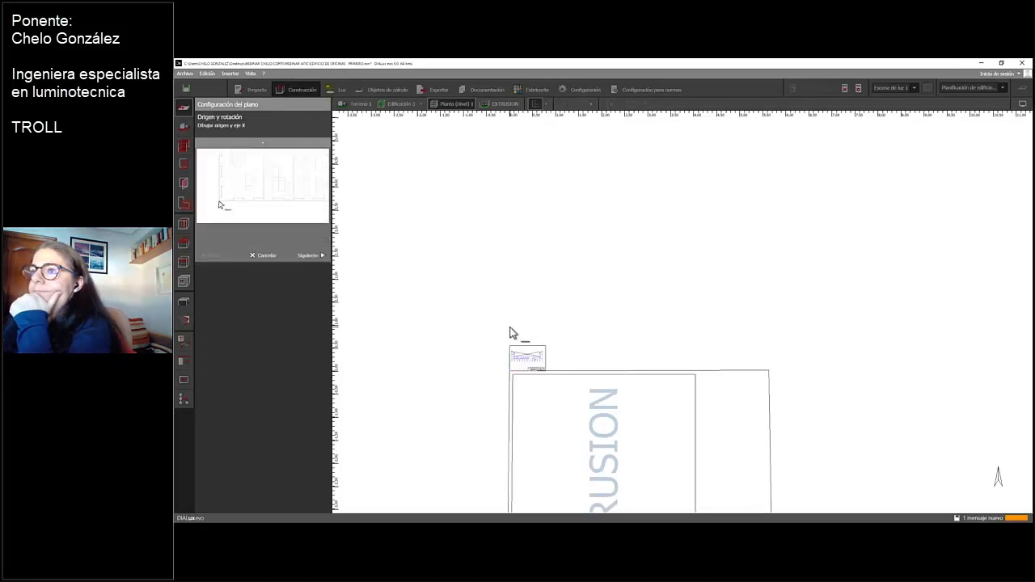
# Set the plan's origin at the building's lower-left corner, align the X axis to its lower-right corner, and continue to the scale definition
pyautogui.scroll(4, 545, 365)
pyautogui.scroll(2, 541, 361)
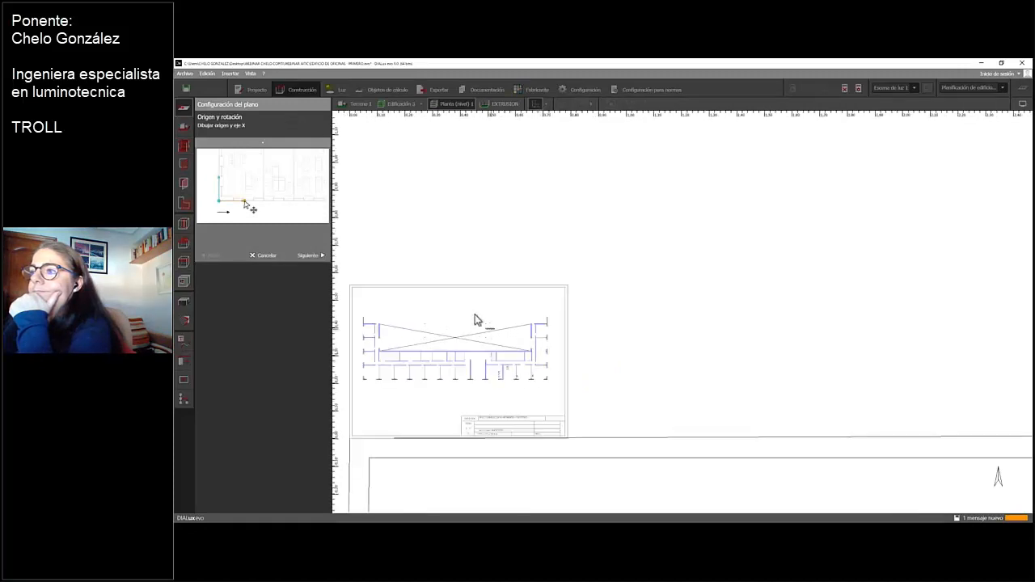
pyautogui.scroll(3, 594, 284)
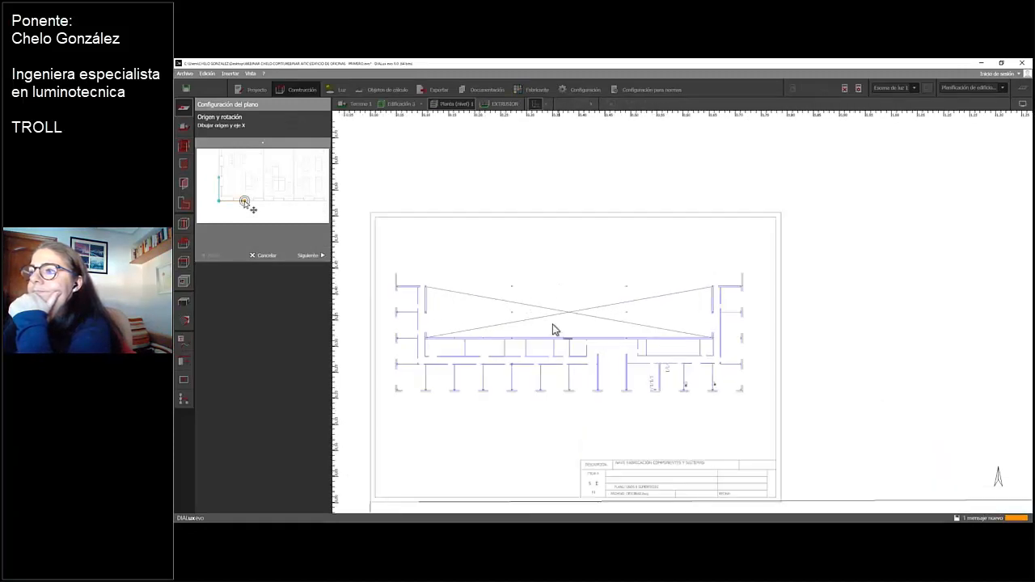
pyautogui.scroll(2, 567, 300)
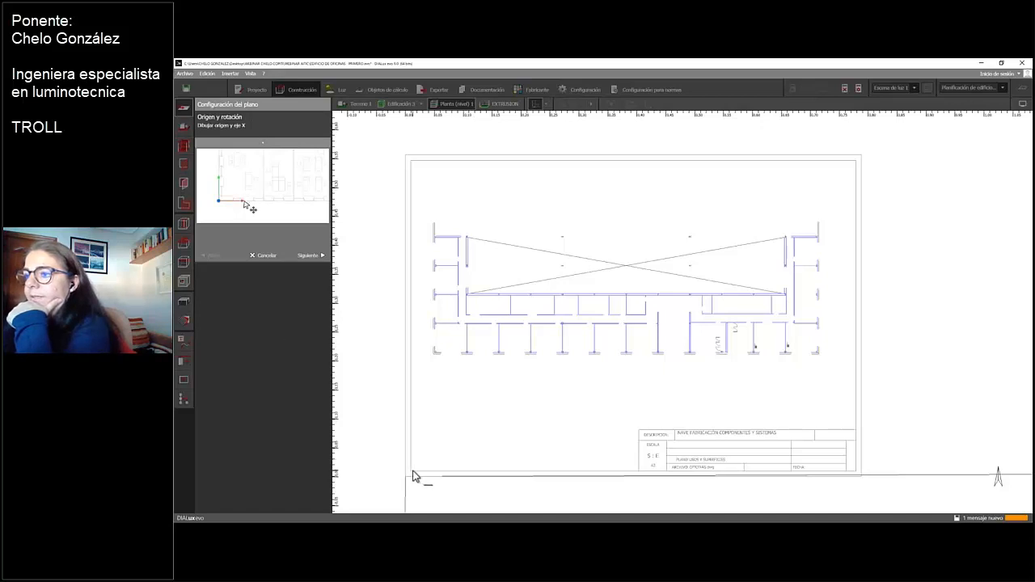
pyautogui.click(434, 353)
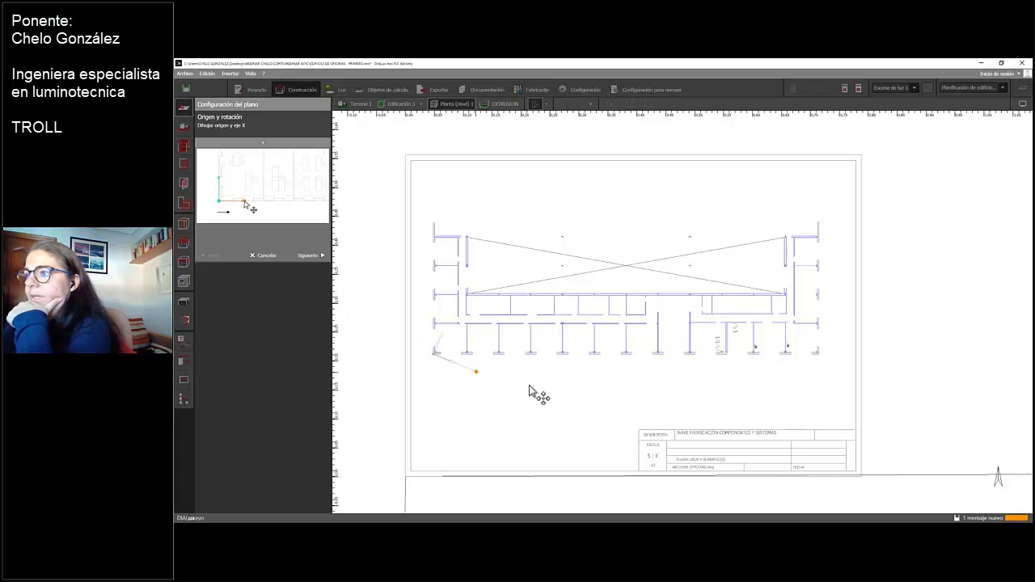
pyautogui.click(818, 354)
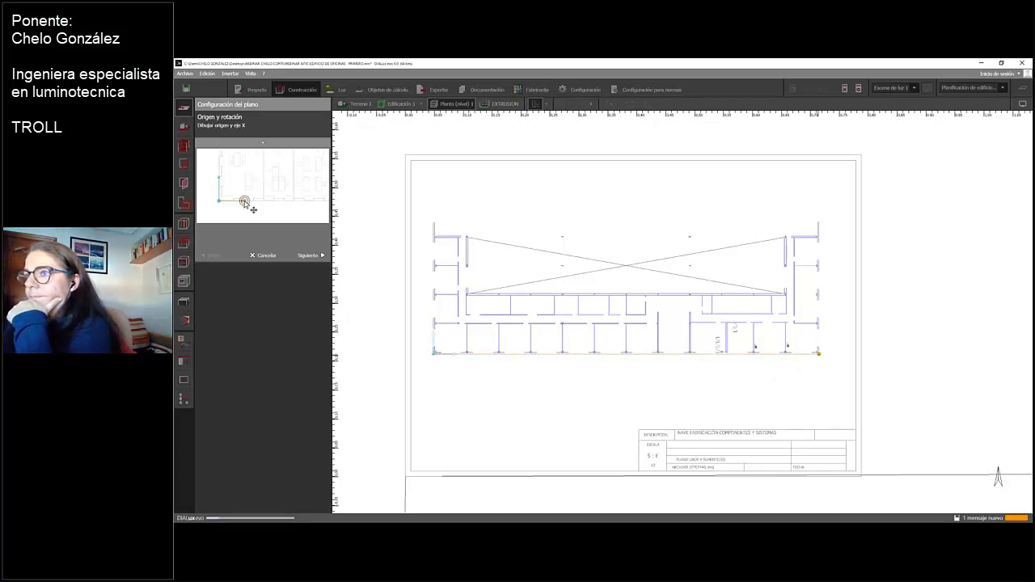
pyautogui.click(312, 255)
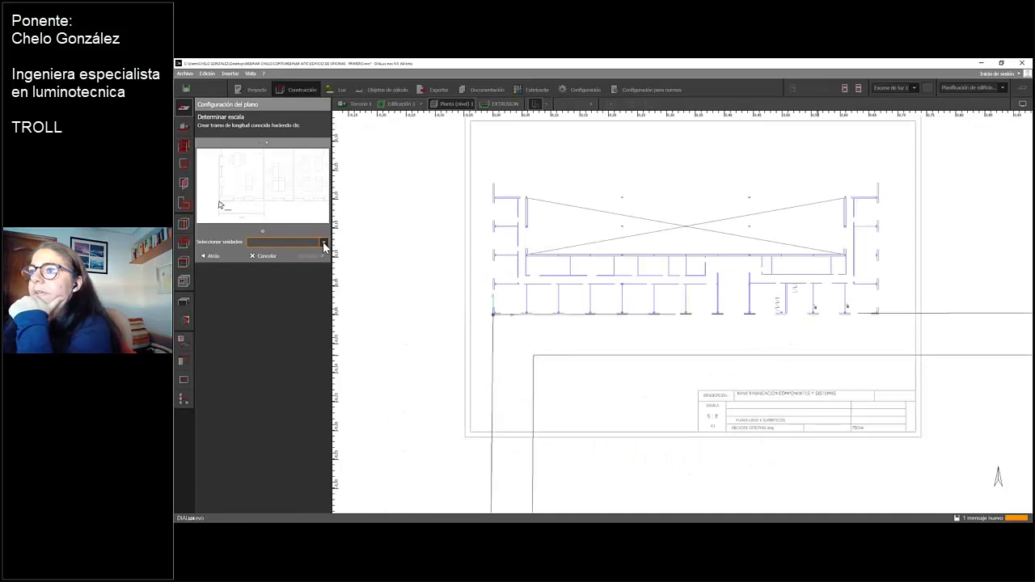
# Go back from the scale definition, cancel the current plan's configuration, and dismiss the save reminder without saving
pyautogui.click(324, 243)
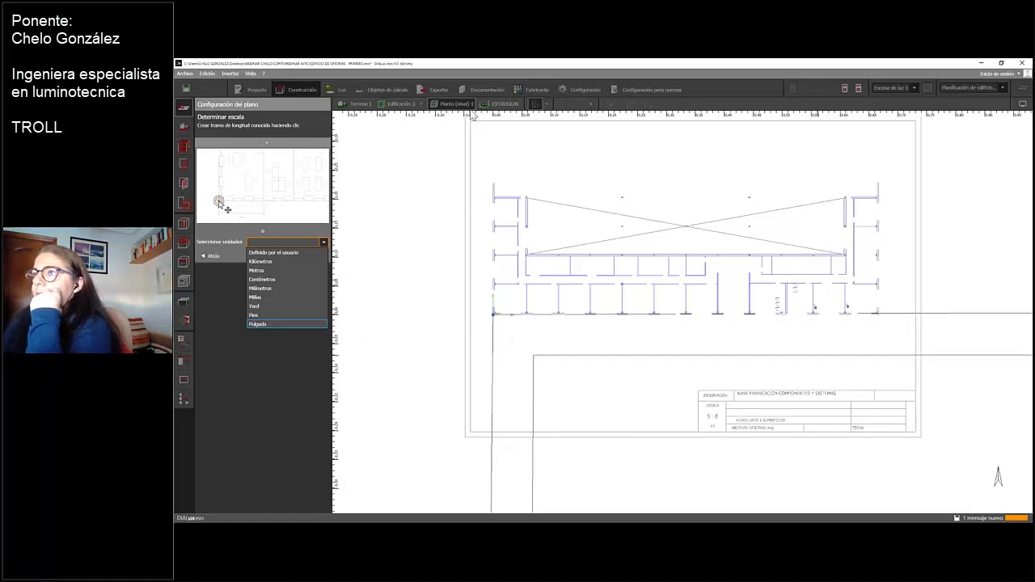
pyautogui.click(210, 259)
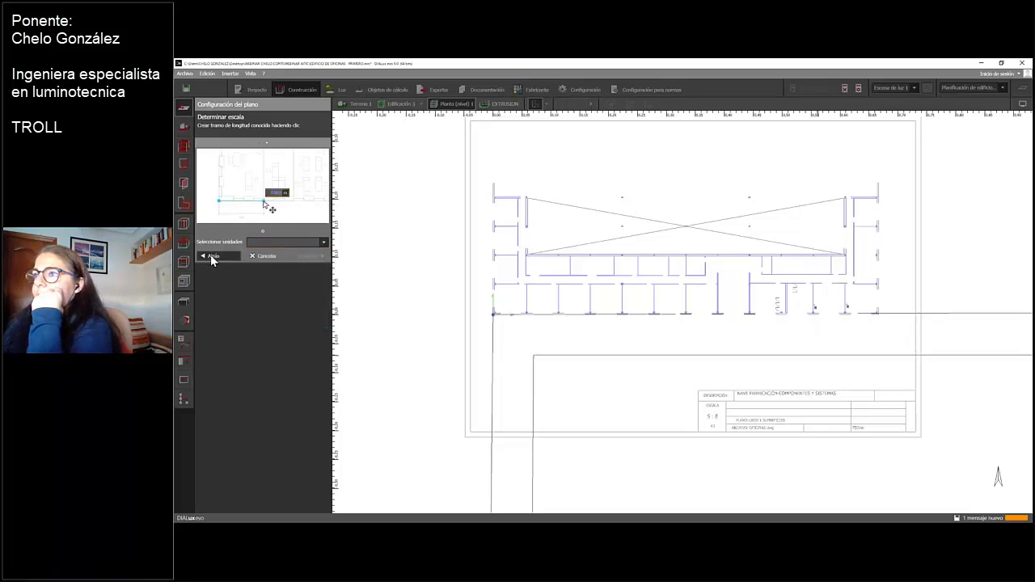
pyautogui.click(211, 259)
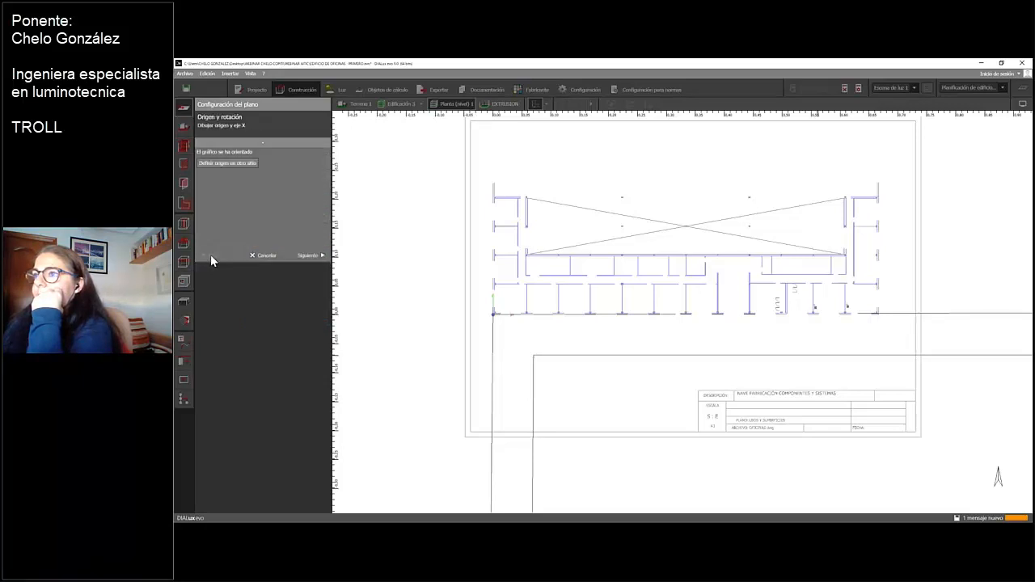
pyautogui.click(266, 257)
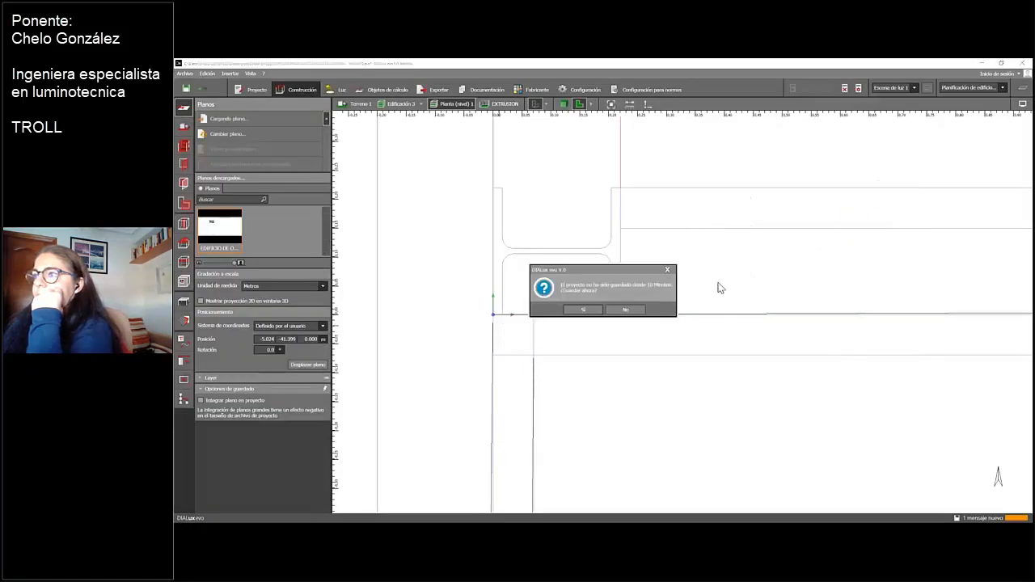
pyautogui.click(668, 270)
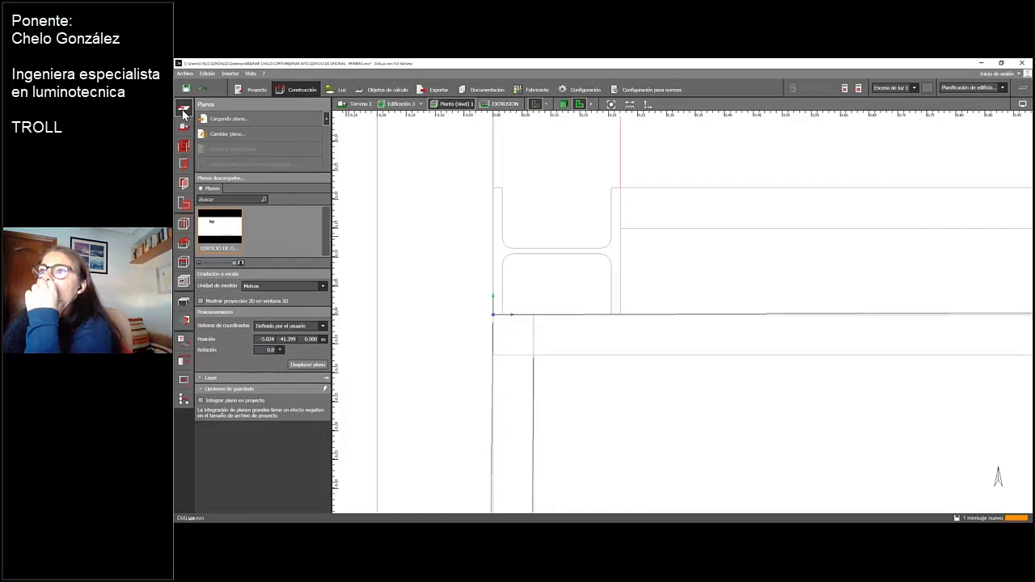
# Load the plan file EDIFICIO DE OFICINAS-CON MUEBLES into the ground floor
pyautogui.click(228, 122)
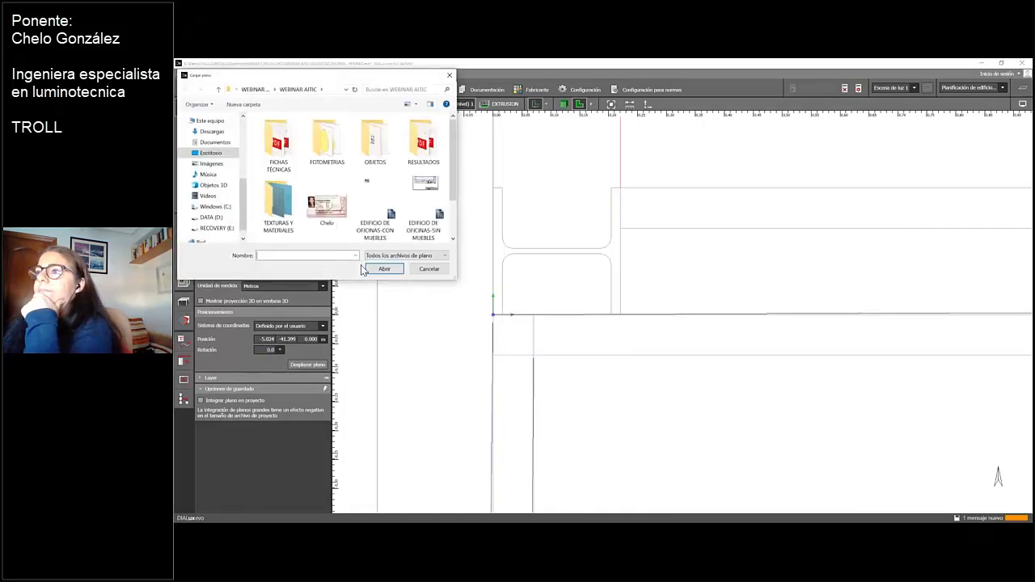
pyautogui.click(423, 209)
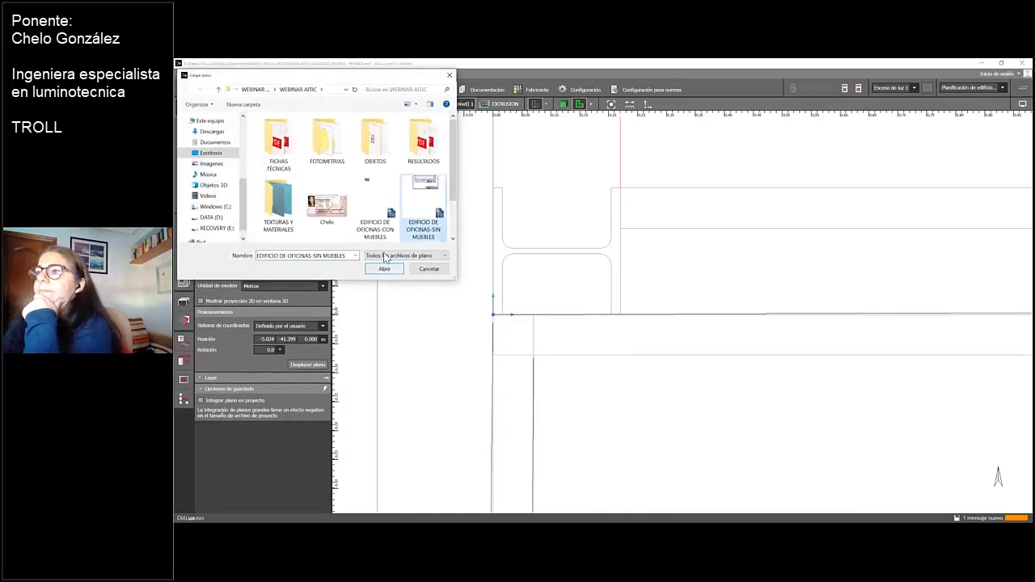
pyautogui.click(379, 212)
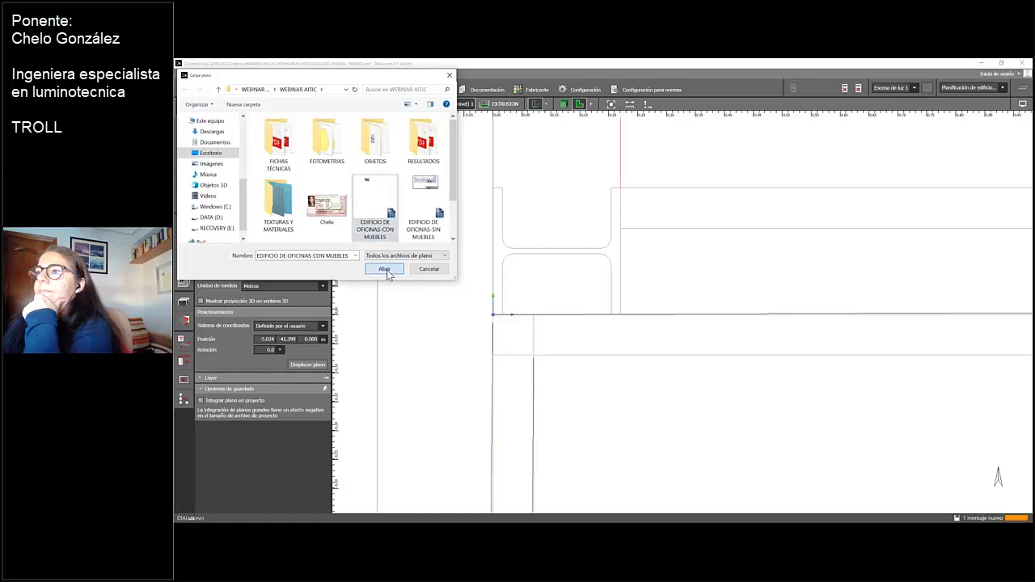
pyautogui.click(385, 270)
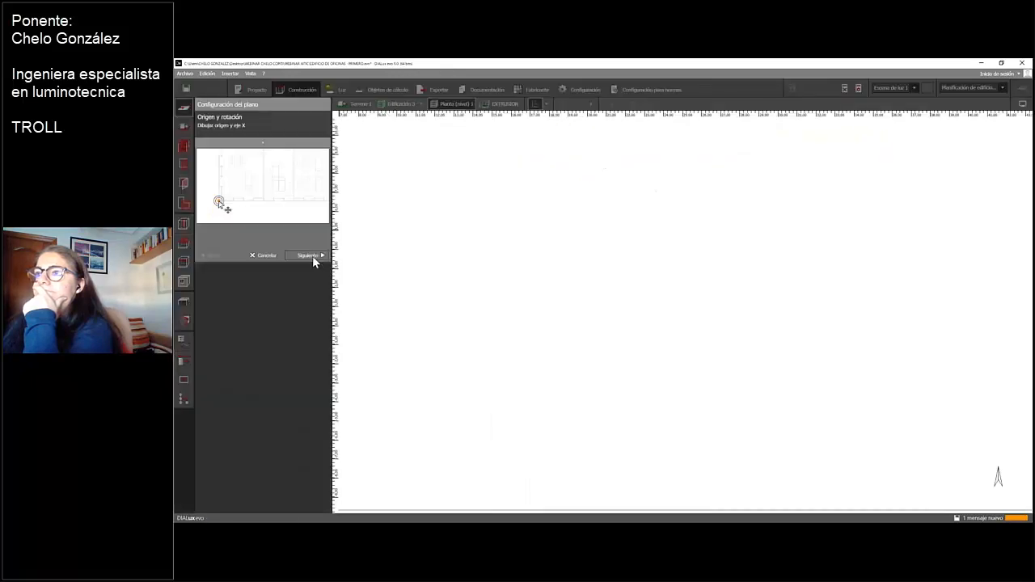
# Set the furnished plan's origin at the building's lower-left corner, align the X axis to its lower-right corner, and continue to the scale definition
pyautogui.scroll(-5, 599, 392)
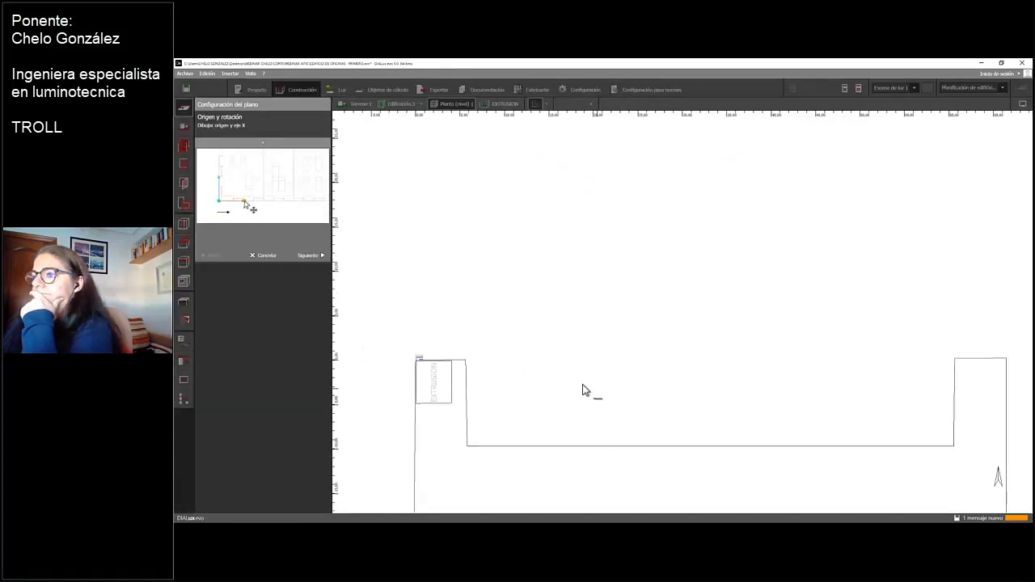
pyautogui.moveTo(474, 381); pyautogui.dragTo(773, 380, button='middle')
pyautogui.scroll(6, 717, 355)
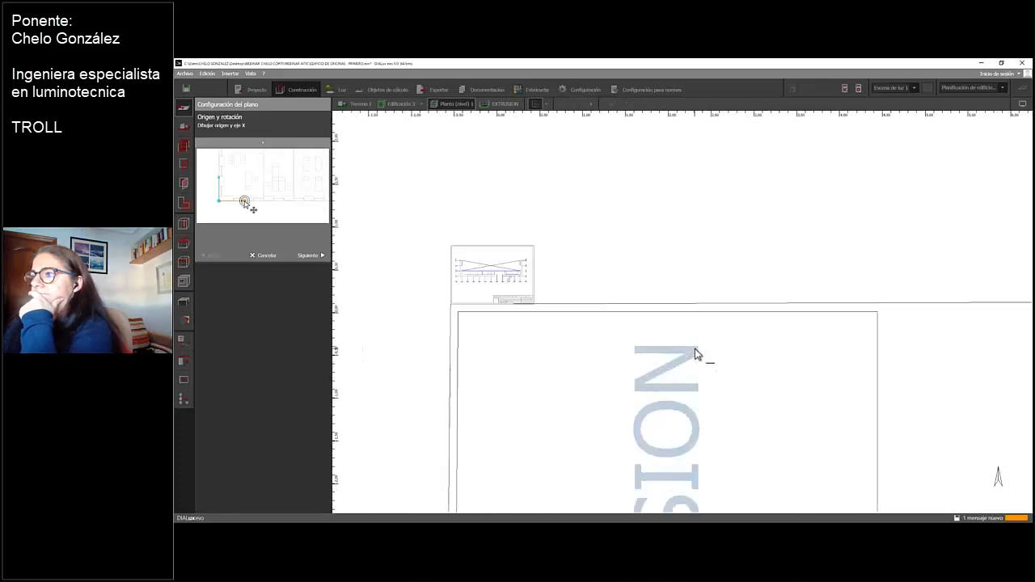
pyautogui.scroll(-5, 832, 361)
pyautogui.scroll(3, 833, 360)
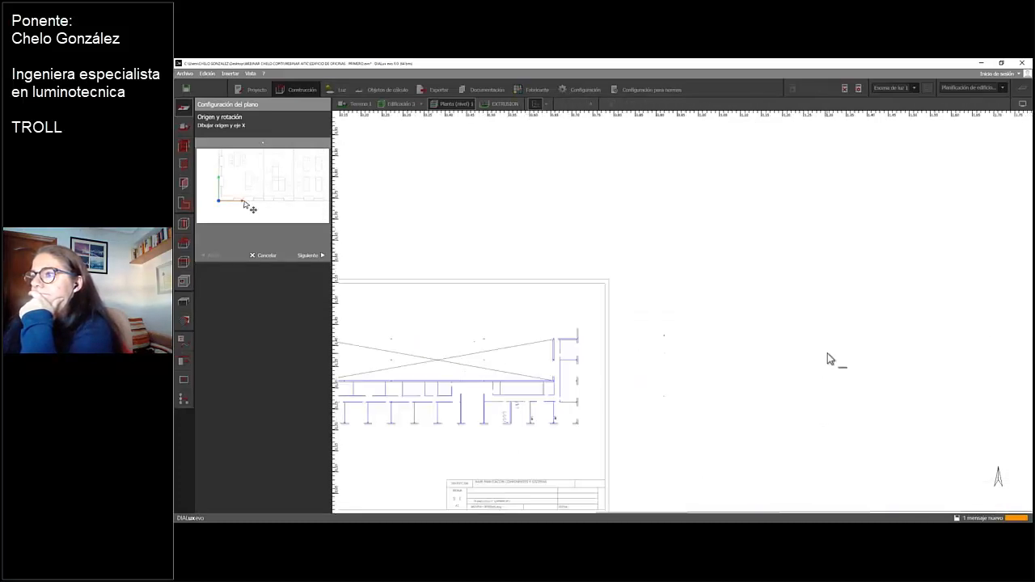
pyautogui.moveTo(527, 270); pyautogui.dragTo(765, 249, button='middle')
pyautogui.scroll(2, 677, 289)
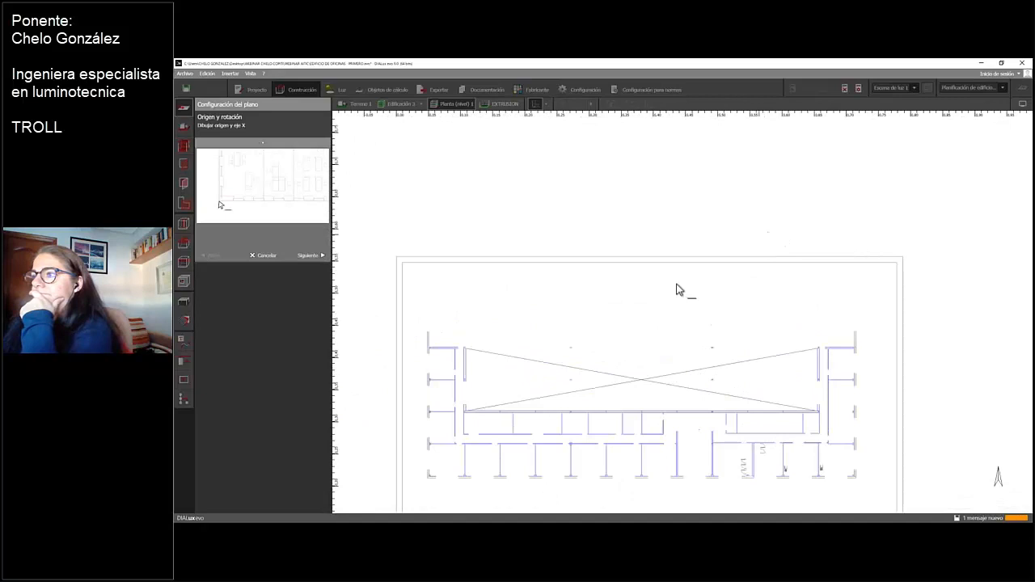
pyautogui.moveTo(677, 288); pyautogui.dragTo(712, 210, button='middle')
pyautogui.scroll(2, 712, 210)
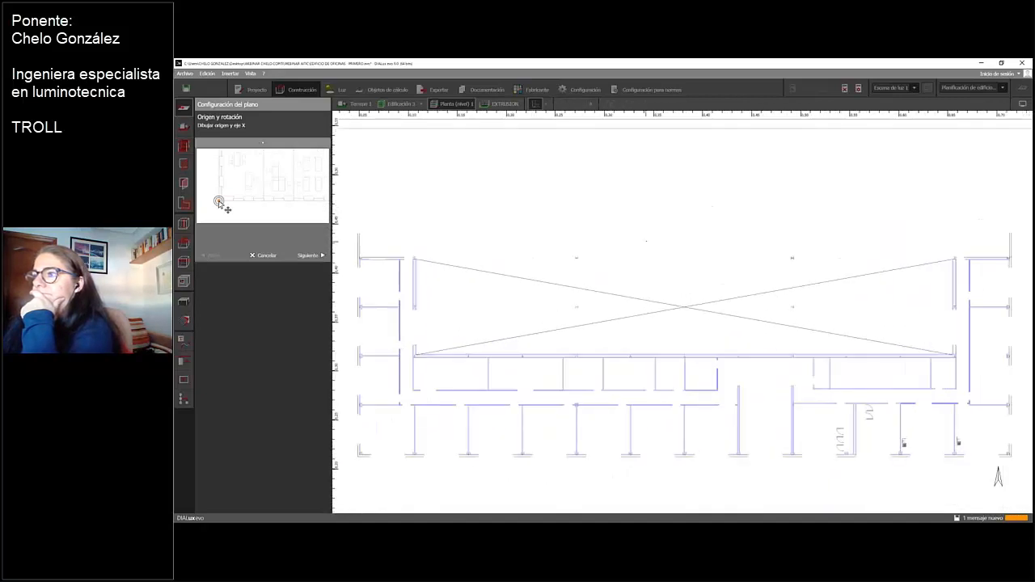
pyautogui.scroll(2, 731, 203)
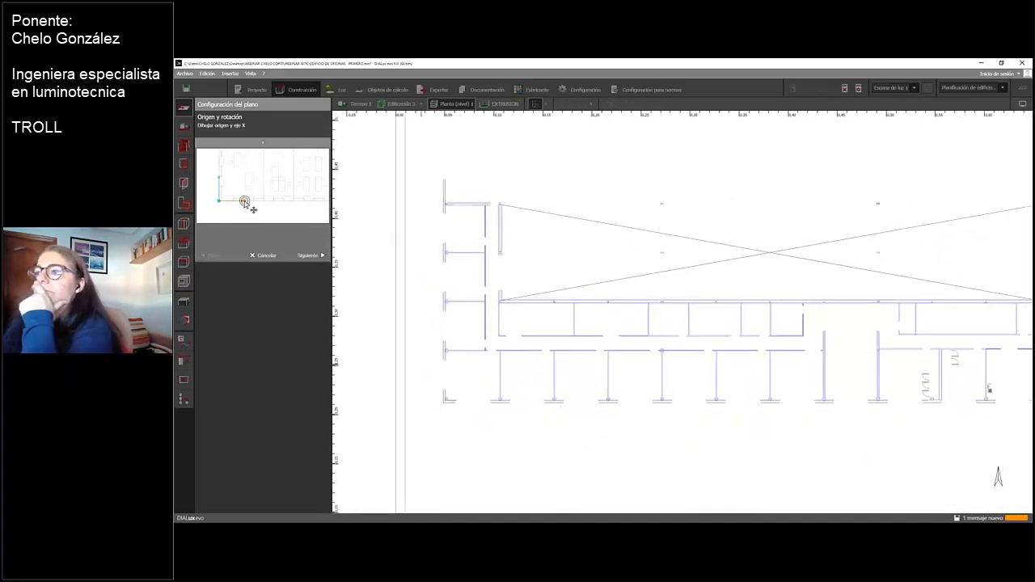
pyautogui.click(444, 401)
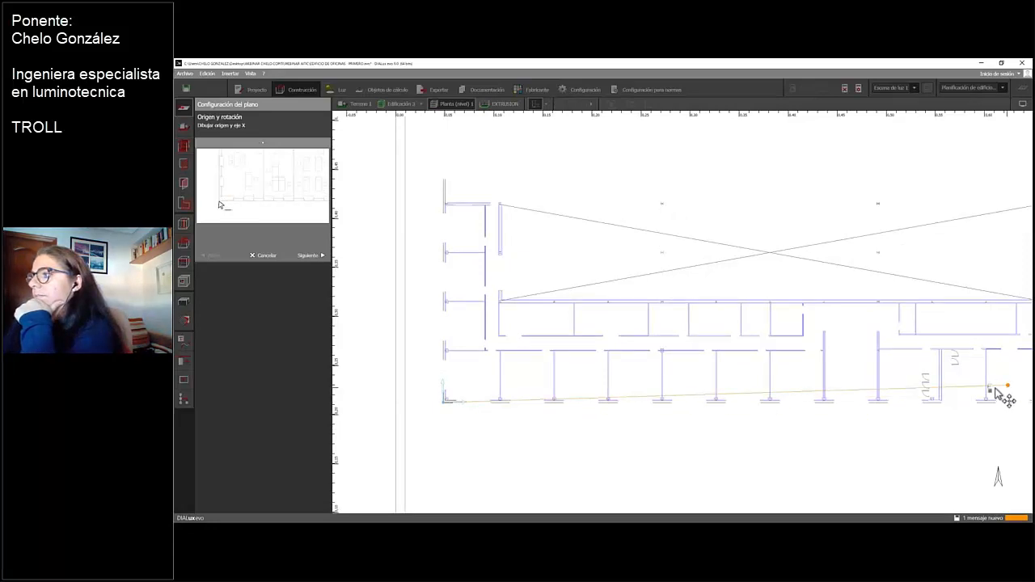
pyautogui.moveTo(1008, 386); pyautogui.dragTo(764, 365, button='middle')
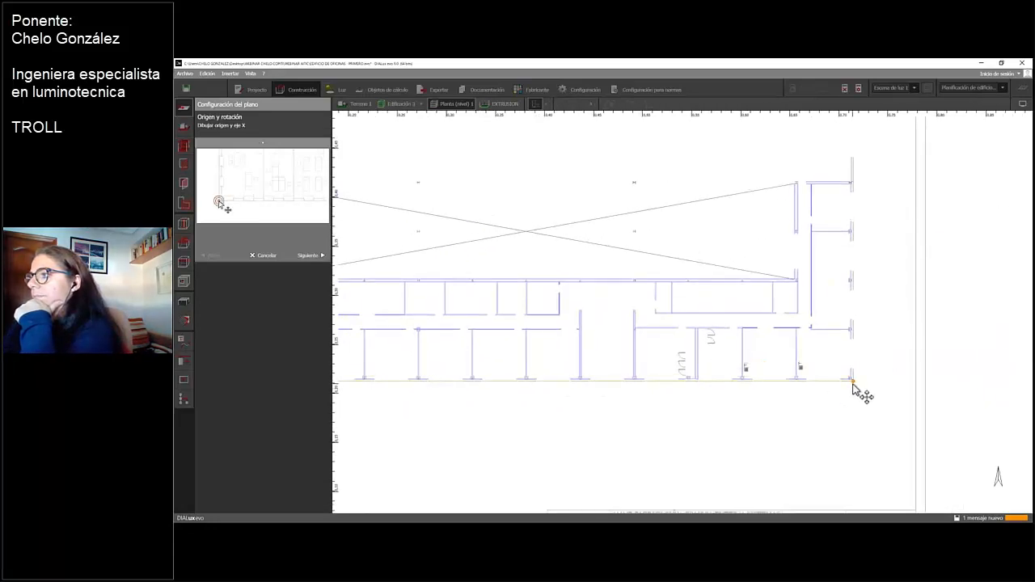
pyautogui.click(853, 382)
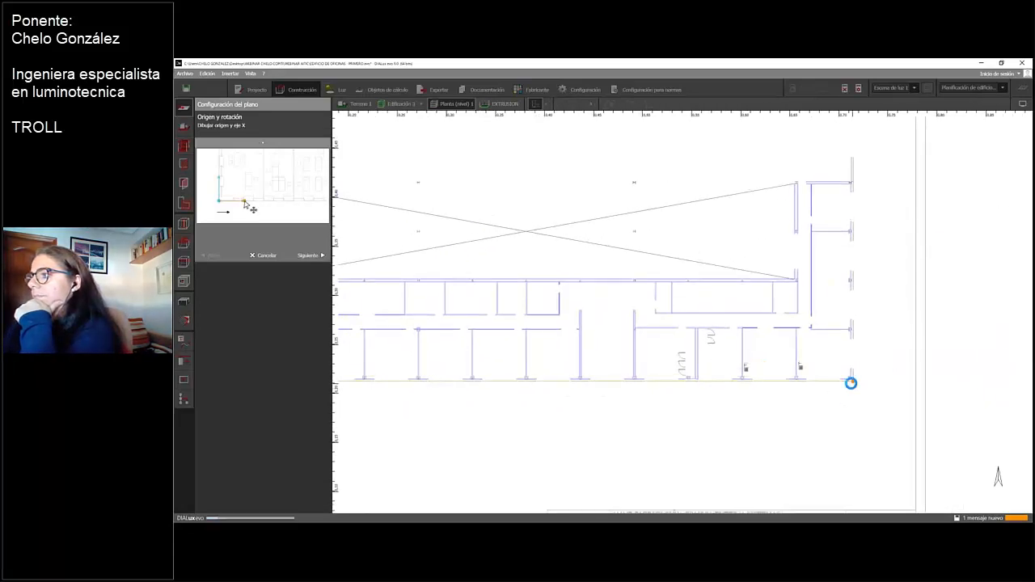
pyautogui.click(310, 254)
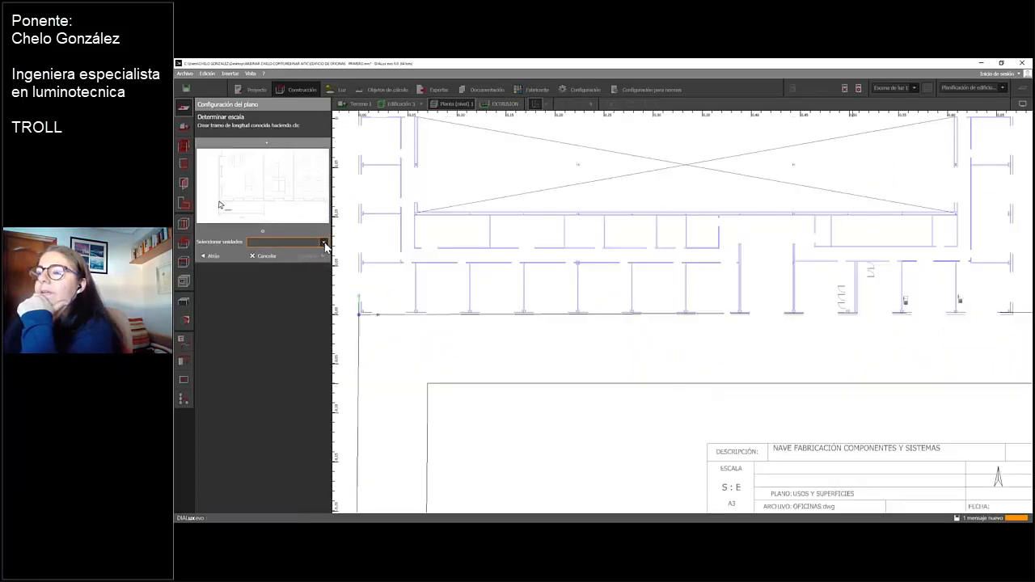
# Set the plan's unit of measure to Metros and prepare to draw a new known length for the scale
pyautogui.click(323, 244)
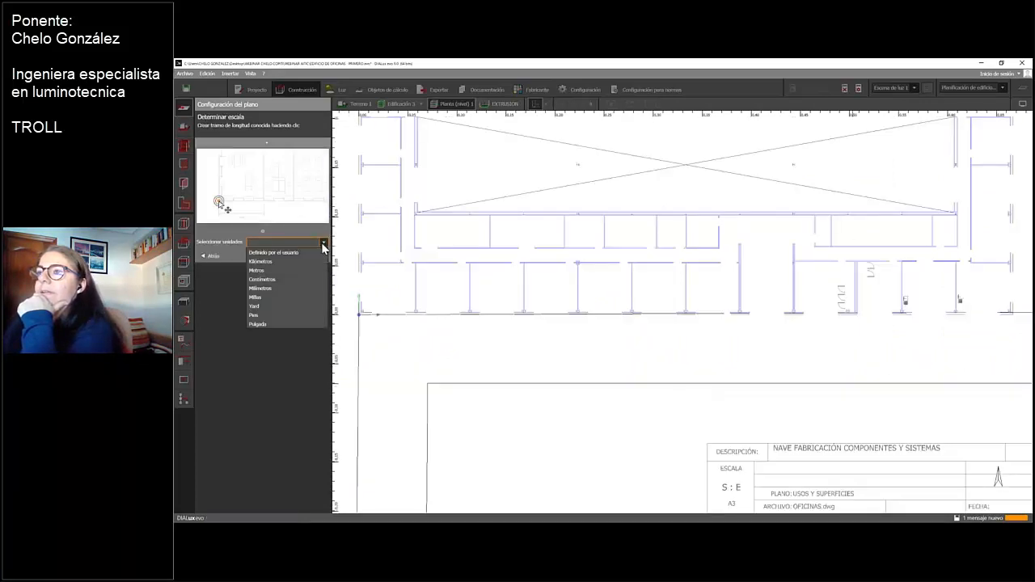
pyautogui.click(271, 270)
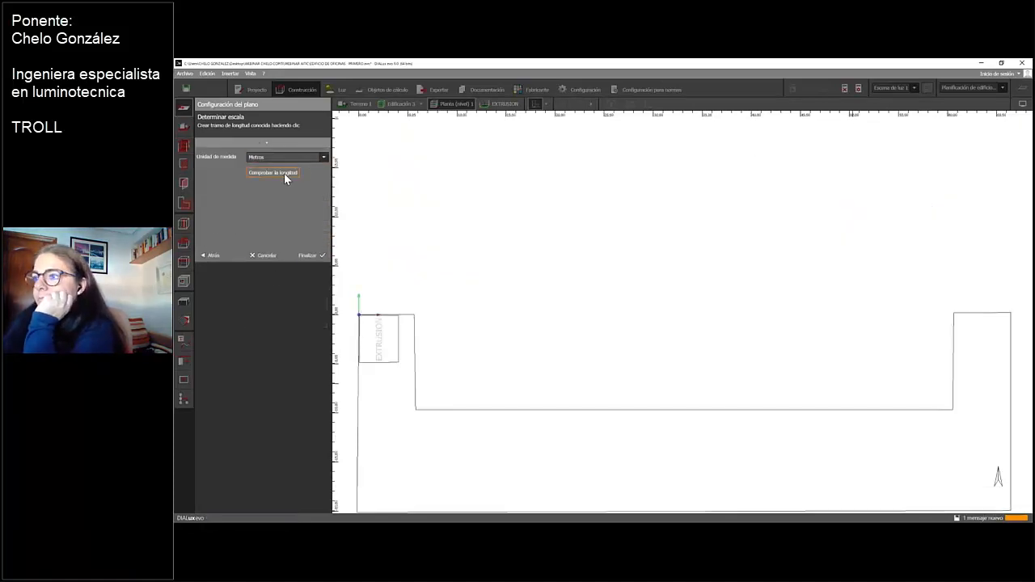
pyautogui.click(285, 173)
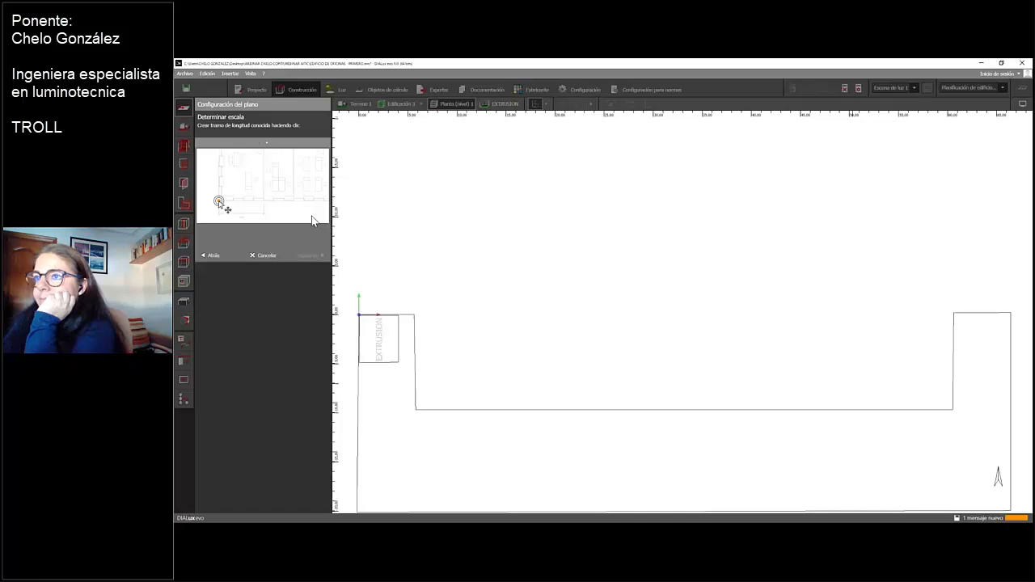
pyautogui.click(206, 257)
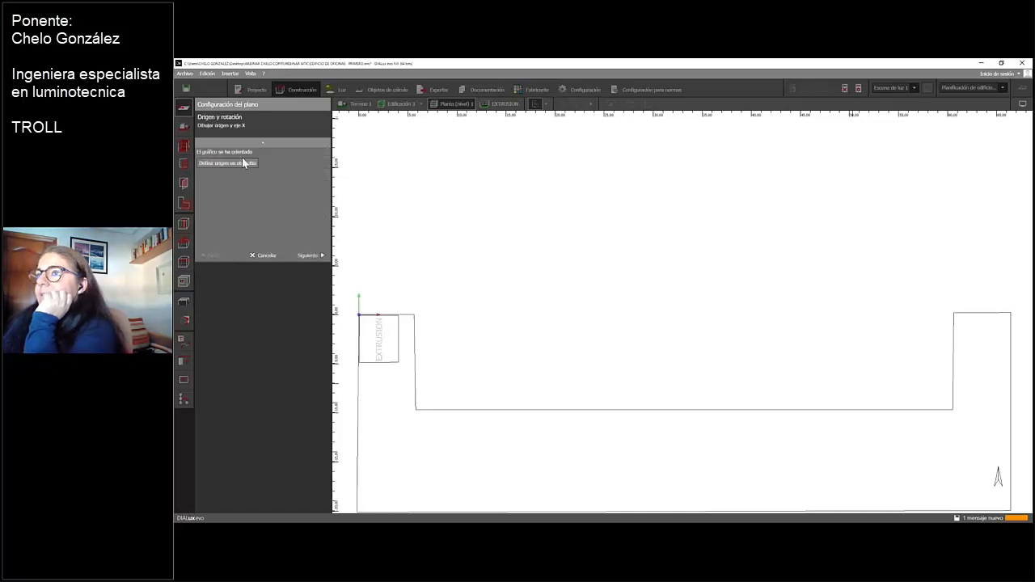
pyautogui.click(310, 255)
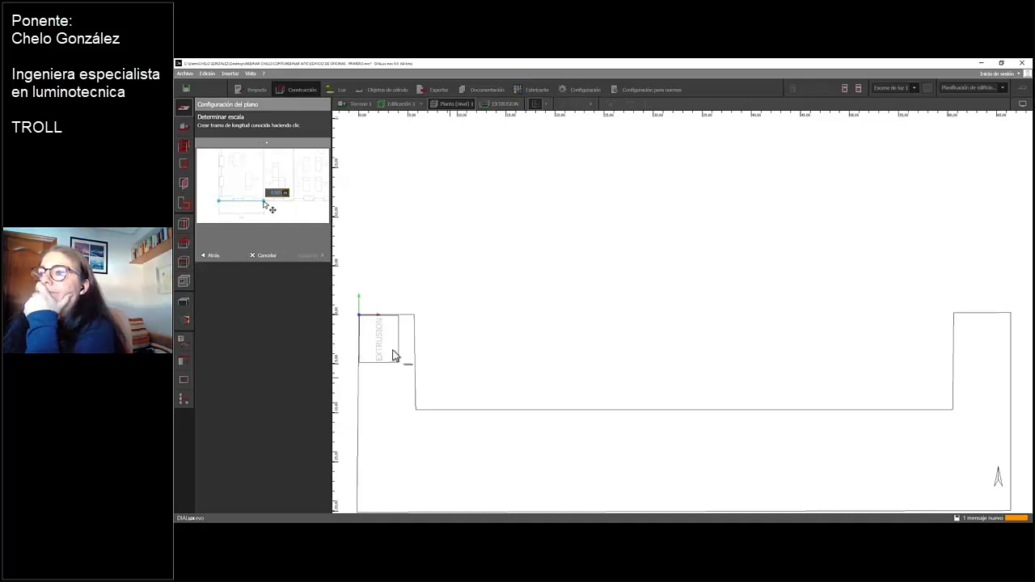
# Draw a scale reference about 66 m long along the building outline's lower edge, keep its length, and finish the plan configuration
pyautogui.scroll(4, 380, 313)
pyautogui.moveTo(377, 305); pyautogui.dragTo(607, 309, button='middle')
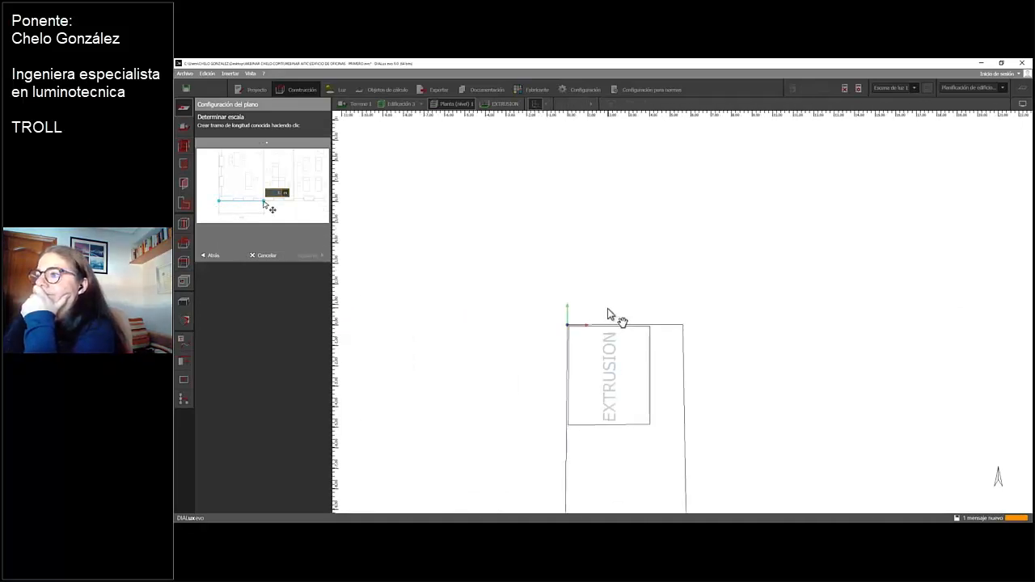
pyautogui.scroll(3, 607, 310)
pyautogui.scroll(-5, 607, 311)
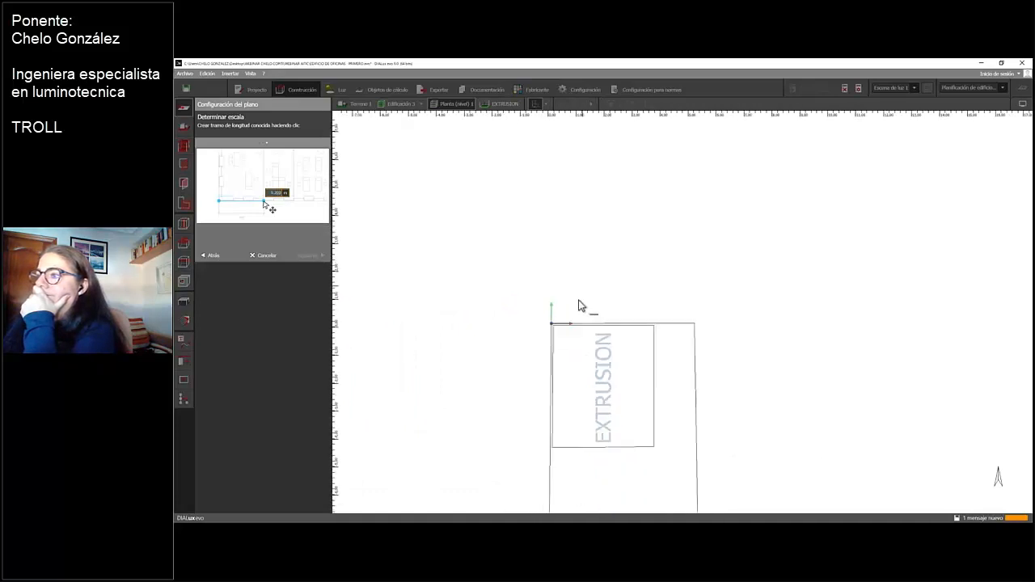
pyautogui.scroll(-2, 586, 354)
pyautogui.moveTo(631, 414); pyautogui.dragTo(495, 280, button='middle')
pyautogui.click(437, 352)
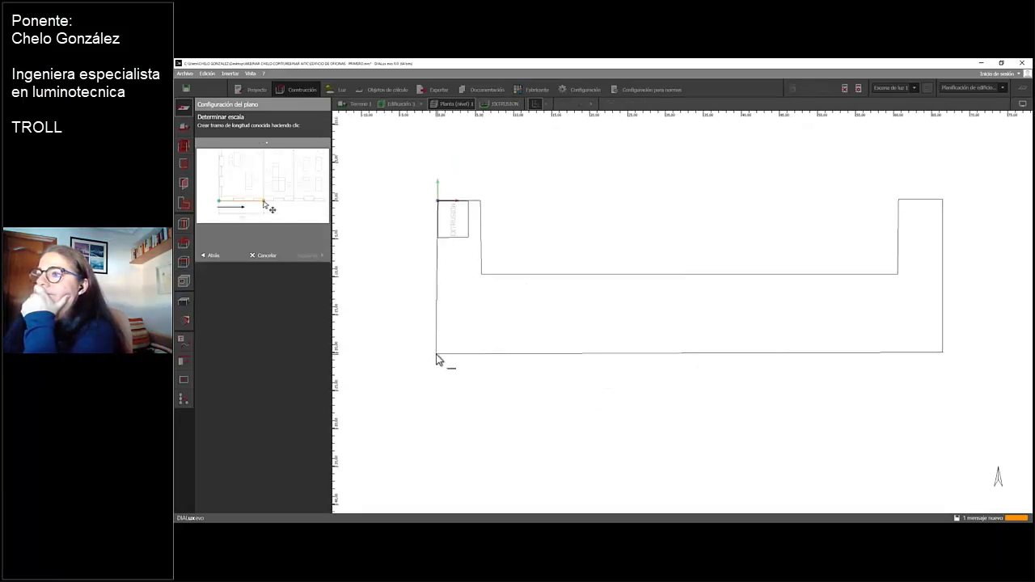
pyautogui.click(941, 354)
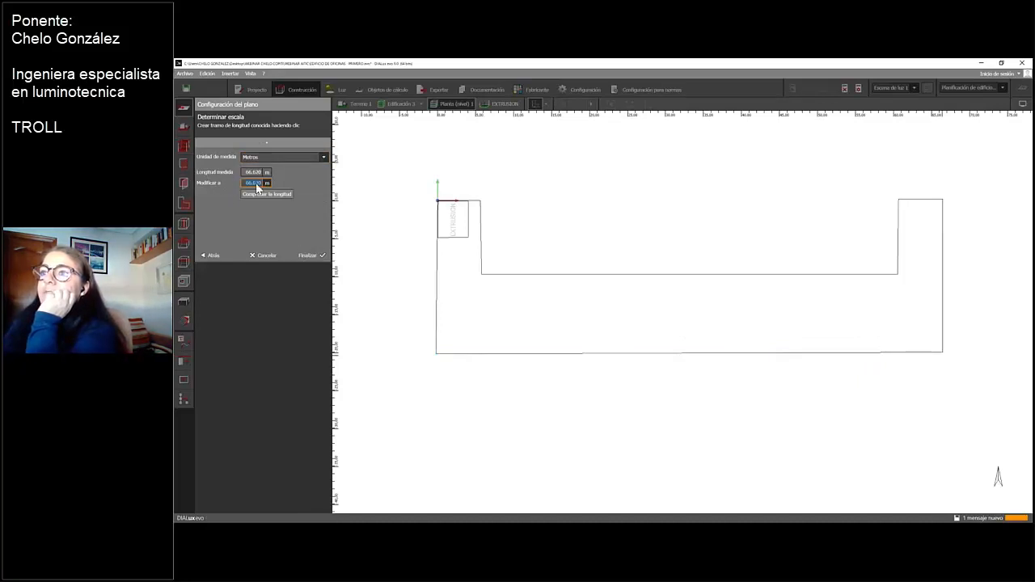
pyautogui.click(310, 255)
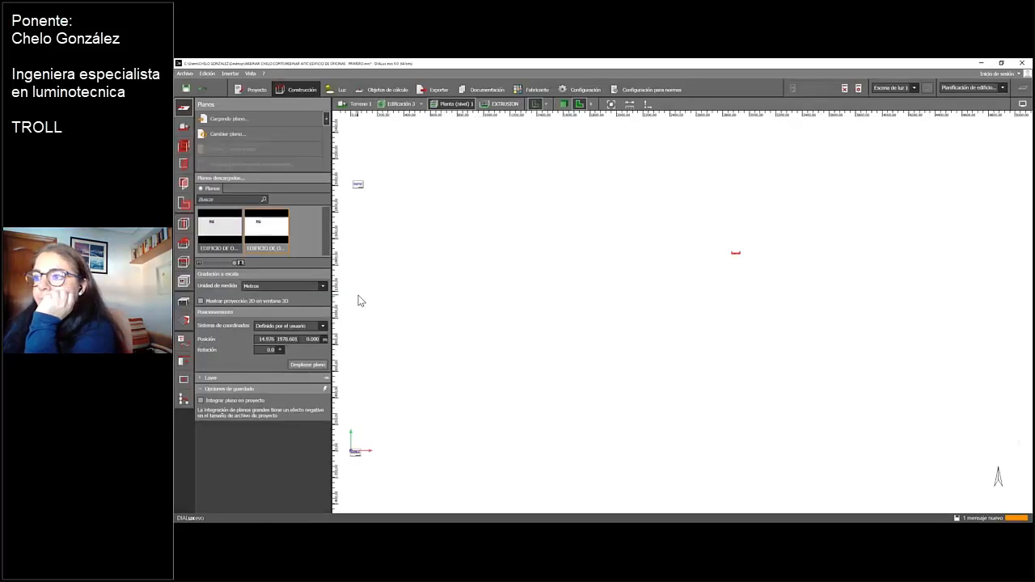
# Examine the imported furnished office plan near the coordinate origin, including its room layout, furniture and position on the building outline
pyautogui.scroll(2, 386, 388)
pyautogui.moveTo(397, 404); pyautogui.dragTo(587, 326, button='middle')
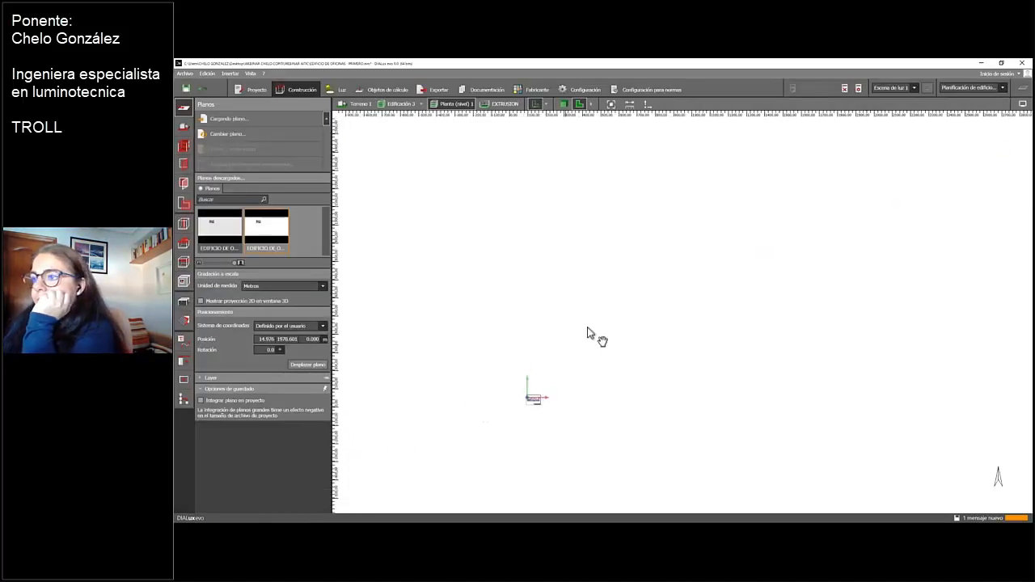
pyautogui.scroll(4, 587, 318)
pyautogui.moveTo(515, 393); pyautogui.dragTo(630, 209, button='middle')
pyautogui.scroll(3, 566, 247)
pyautogui.scroll(3, 629, 209)
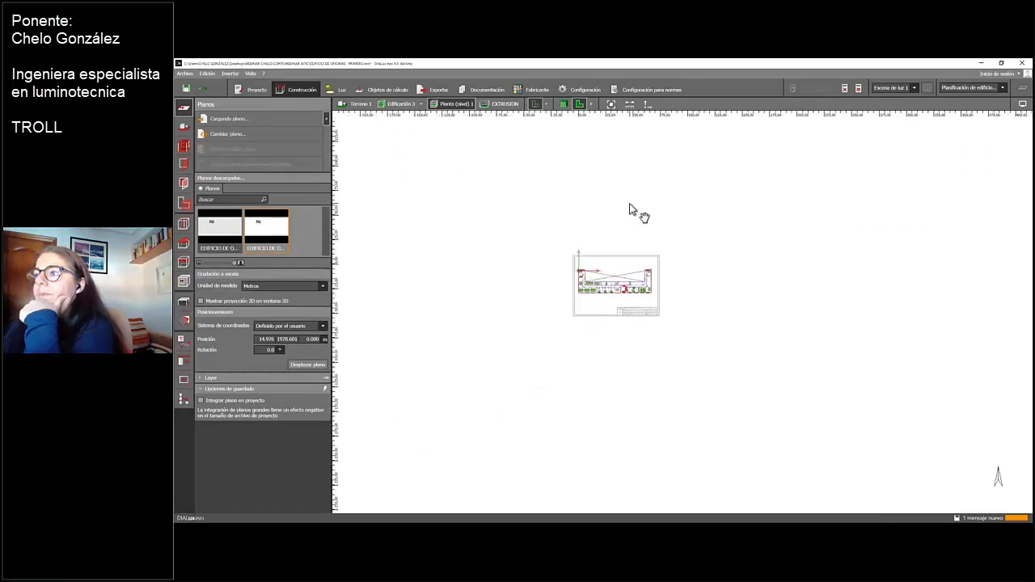
pyautogui.scroll(3, 503, 299)
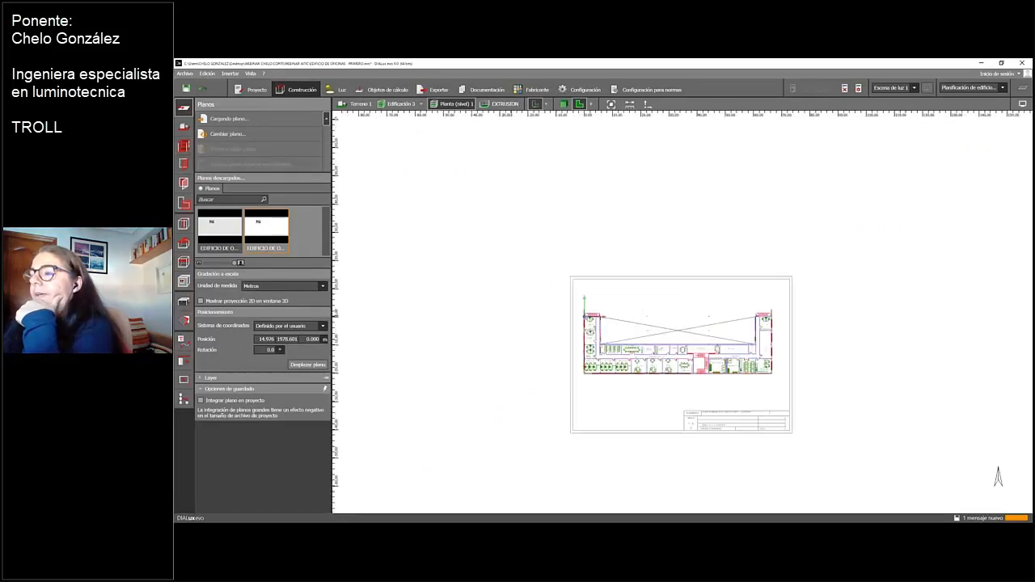
pyautogui.moveTo(487, 328); pyautogui.dragTo(411, 280, button='middle')
pyautogui.scroll(2, 418, 277)
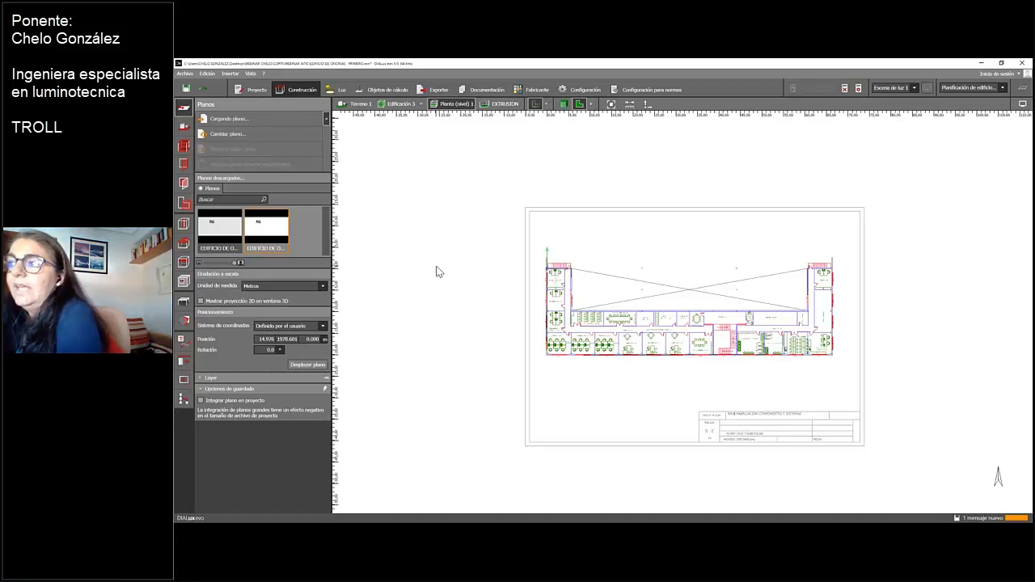
pyautogui.scroll(1, 666, 256)
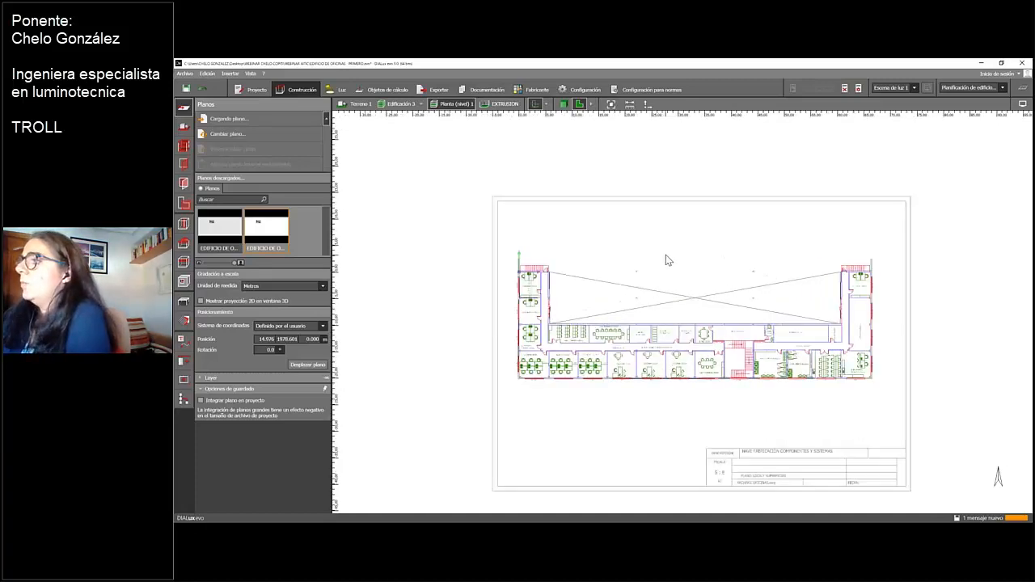
pyautogui.scroll(1, 666, 260)
pyautogui.moveTo(599, 310); pyautogui.dragTo(616, 265, button='middle')
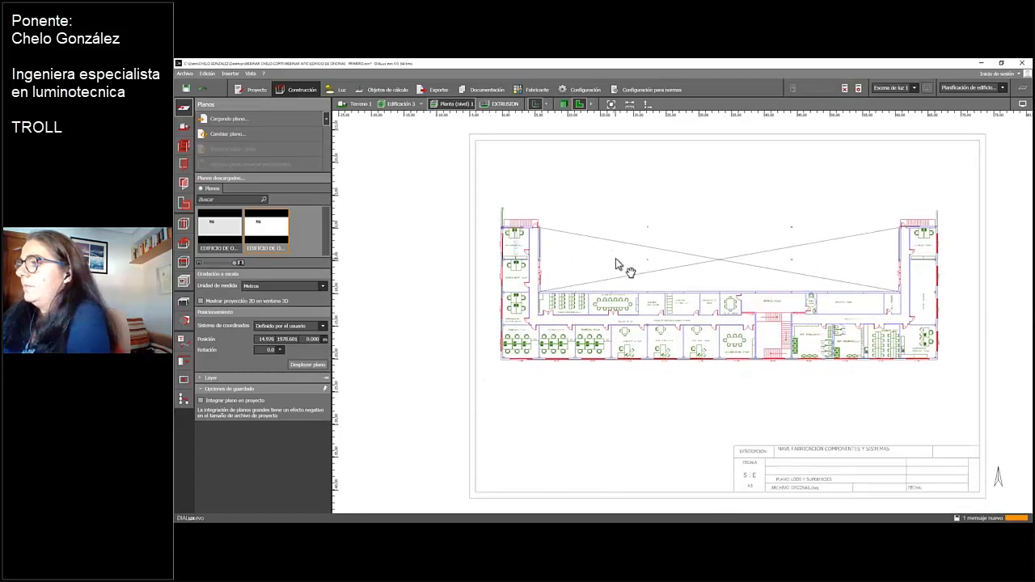
# Expand the furnished plan's layer list and review its layers, colours and visibility alongside the rooms in the drawing
pyautogui.scroll(3, 619, 259)
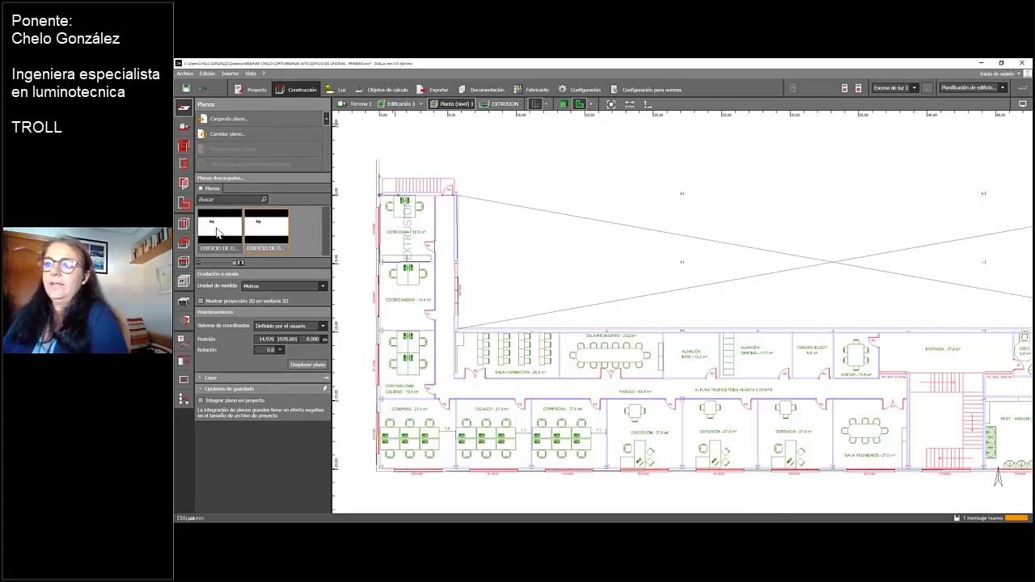
pyautogui.click(200, 378)
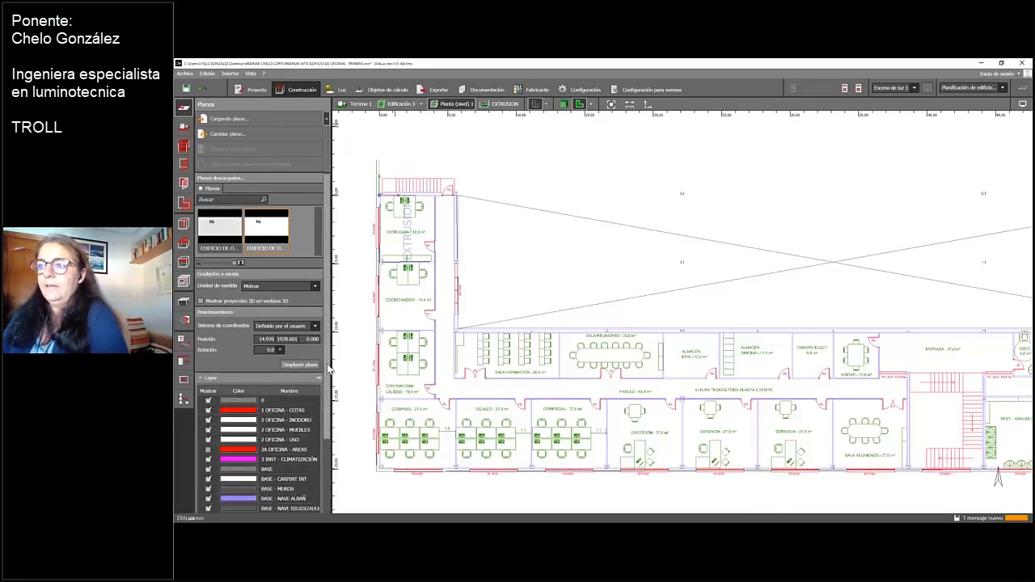
pyautogui.scroll(-3, 283, 366)
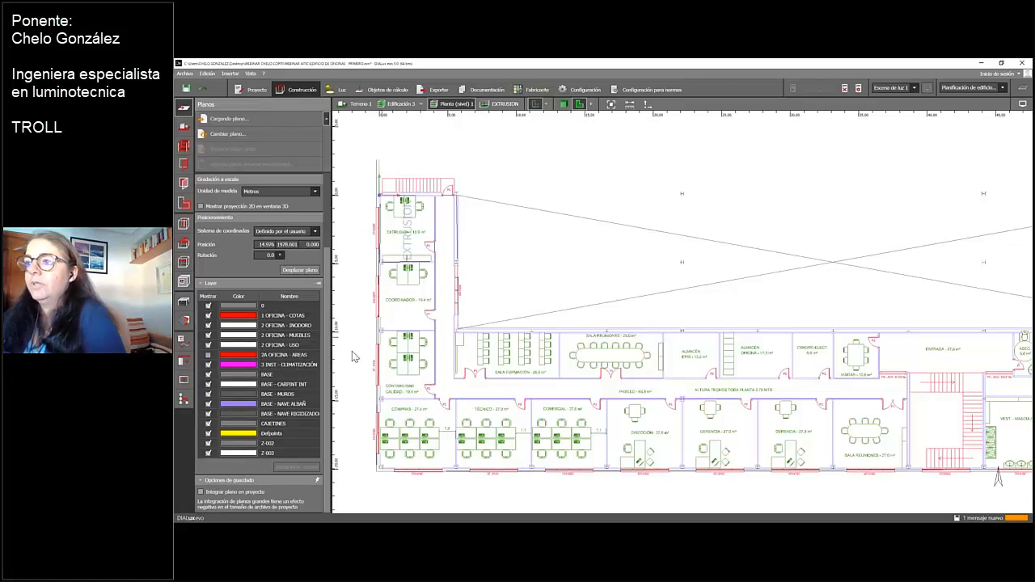
pyautogui.scroll(-1, 360, 350)
pyautogui.scroll(2, 359, 349)
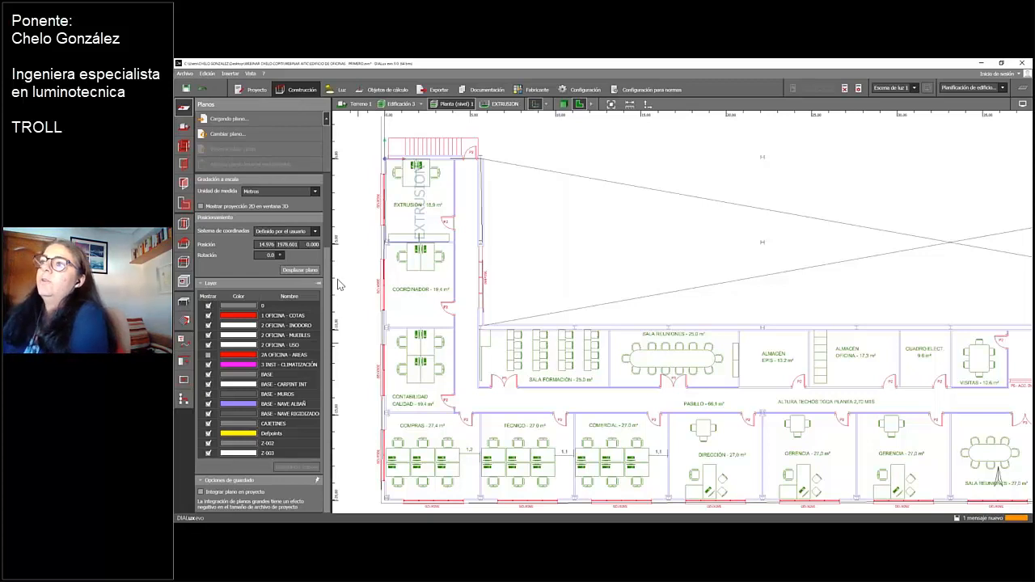
# Draw a rectangular calculation surface of about 1.6 by 1.5 m over the desk in the EXTRUSION room
pyautogui.click(383, 91)
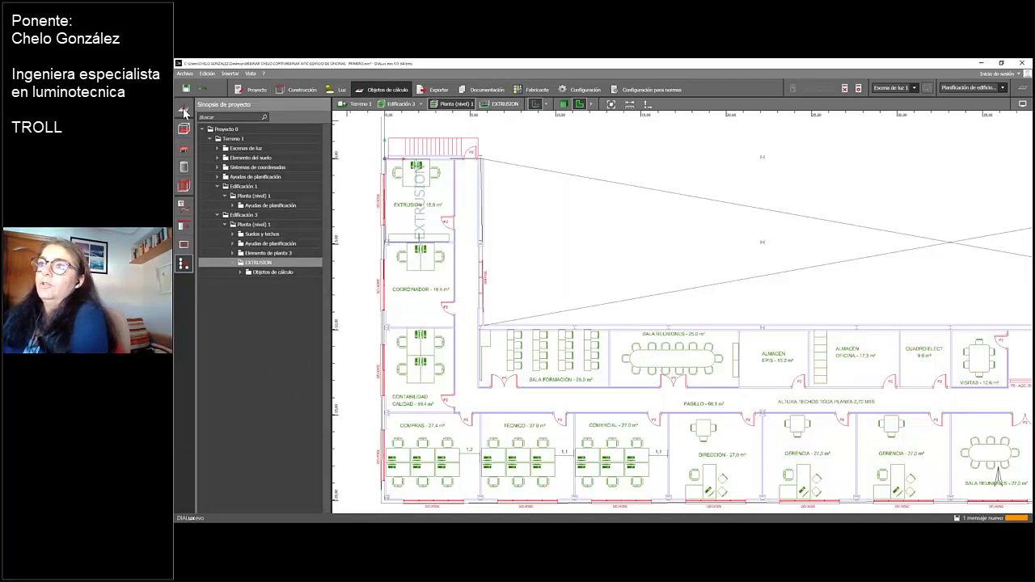
pyautogui.click(184, 113)
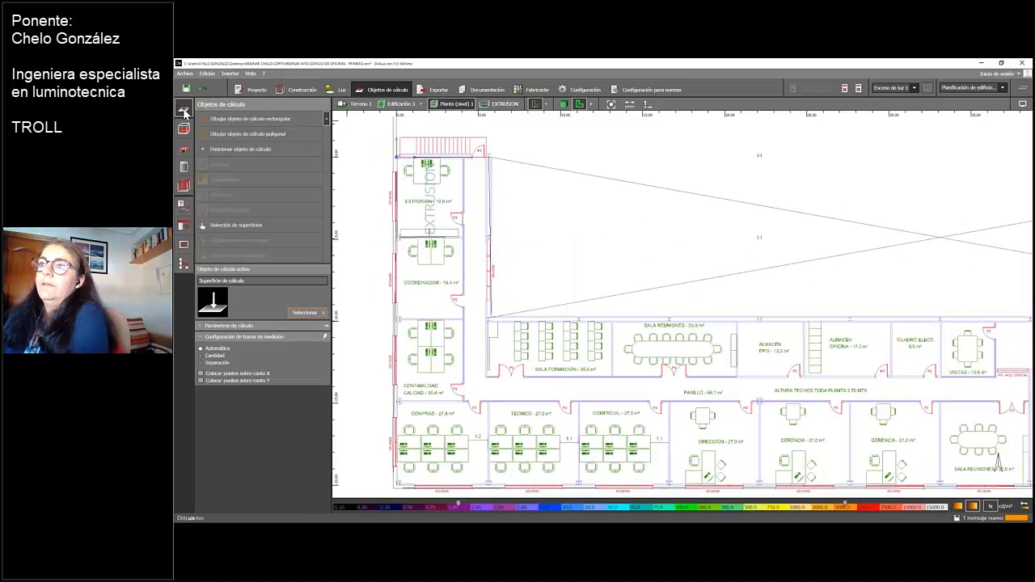
pyautogui.click(226, 121)
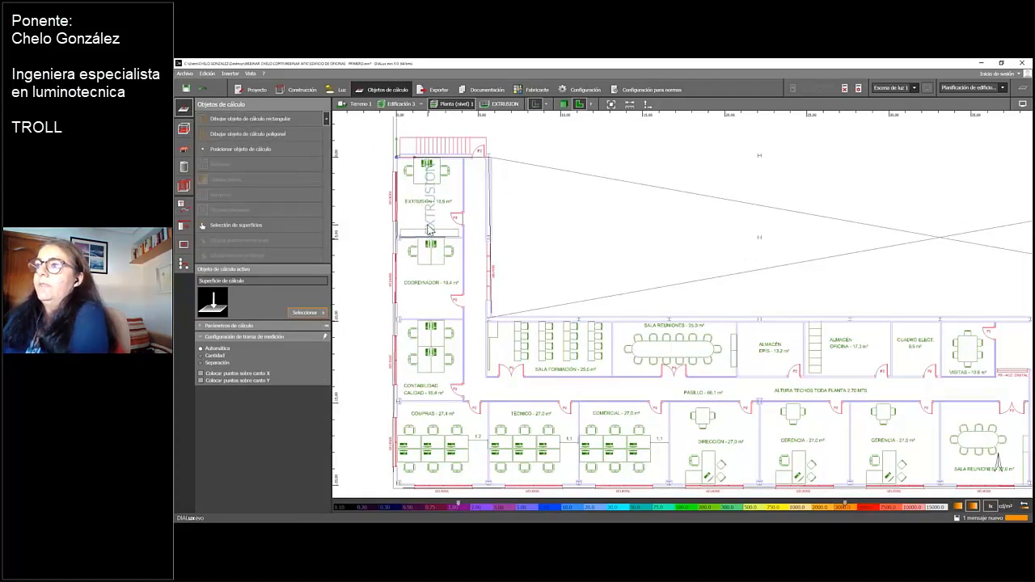
pyautogui.scroll(3, 427, 228)
pyautogui.moveTo(455, 255); pyautogui.dragTo(470, 291, button='middle')
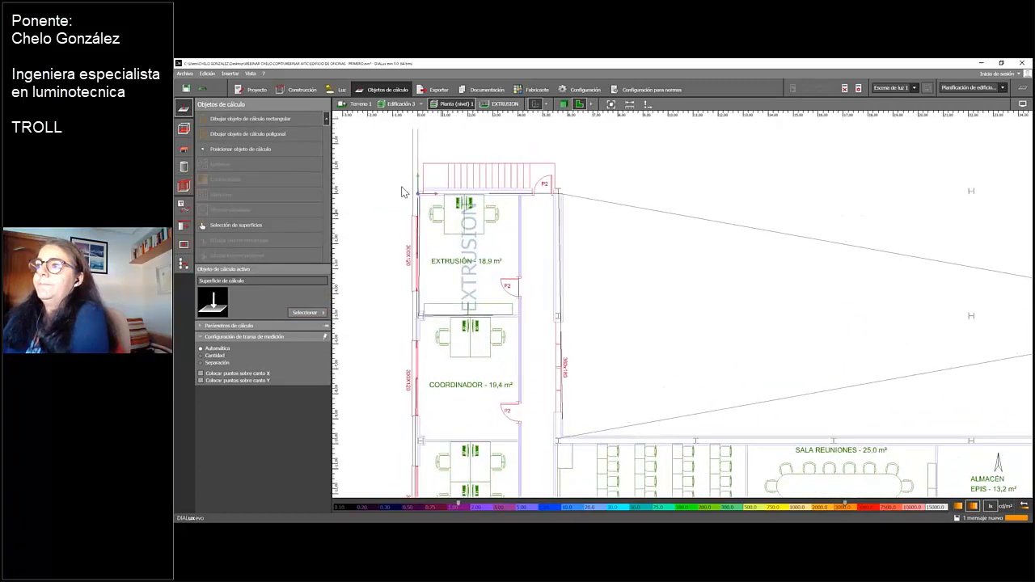
pyautogui.click(264, 122)
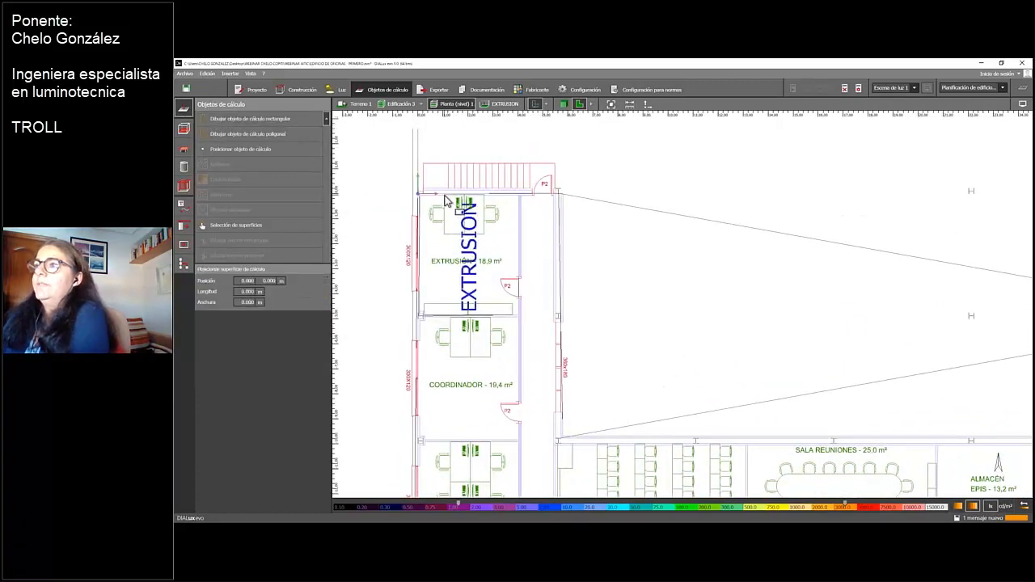
pyautogui.click(444, 200)
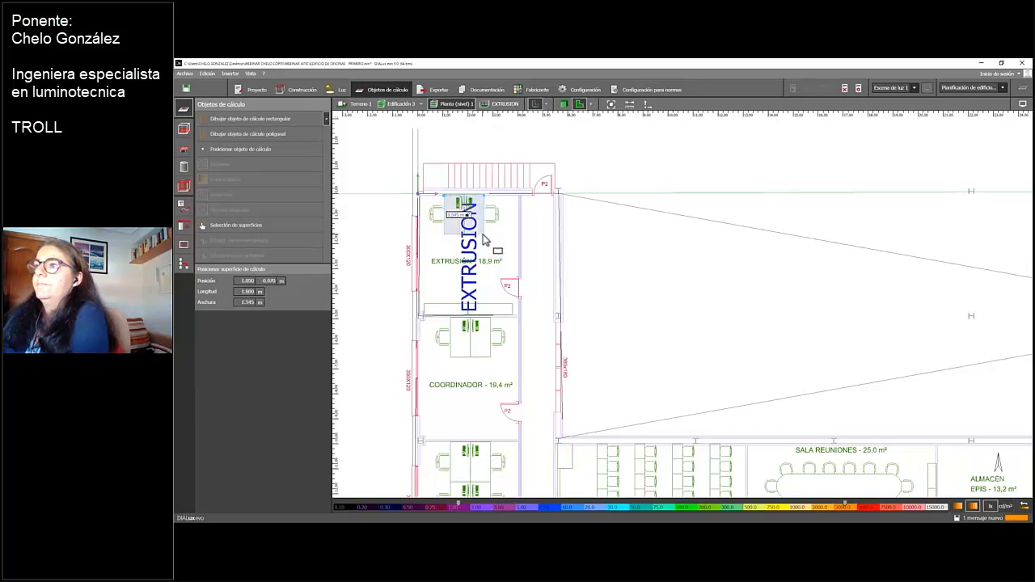
pyautogui.click(484, 236)
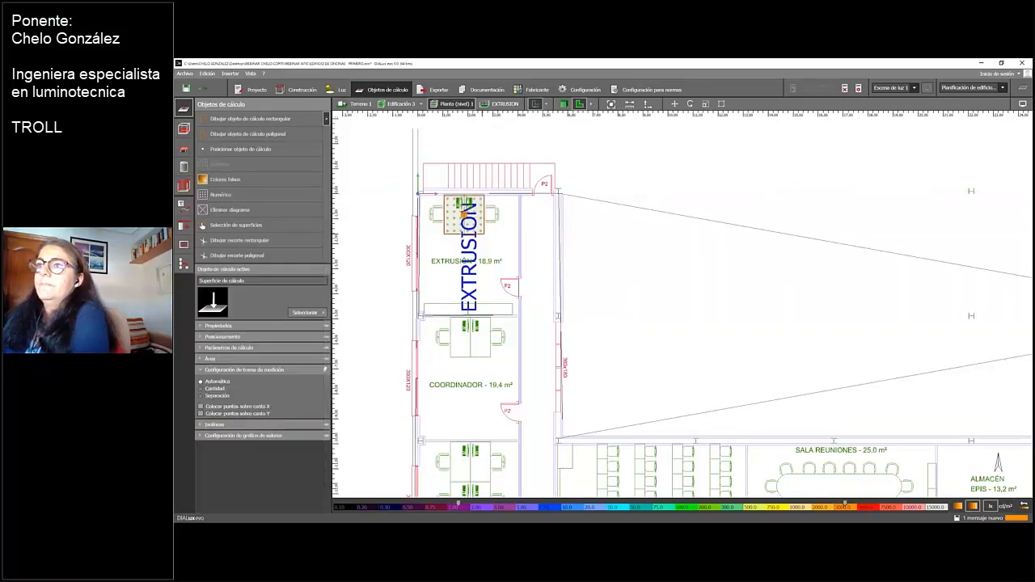
# Add a false-colour display to the desk's calculation surface and show its calculation parameters and isoline settings
pyautogui.click(210, 348)
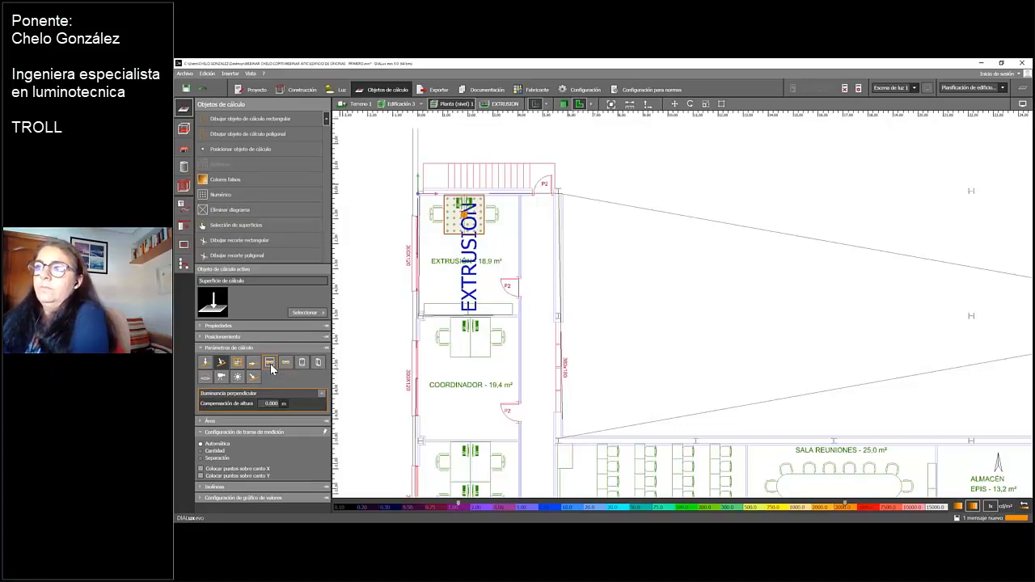
pyautogui.click(224, 179)
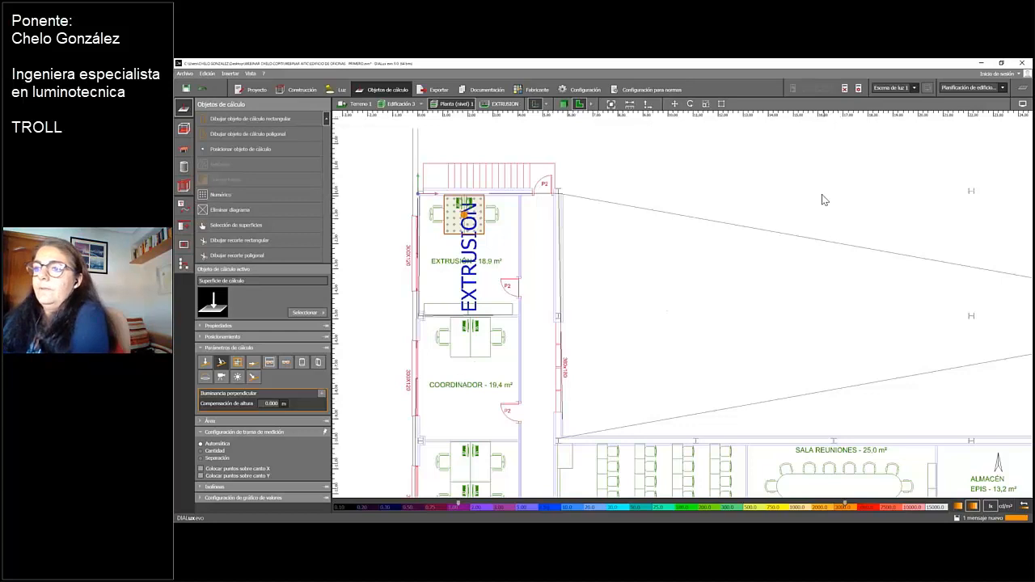
pyautogui.click(209, 487)
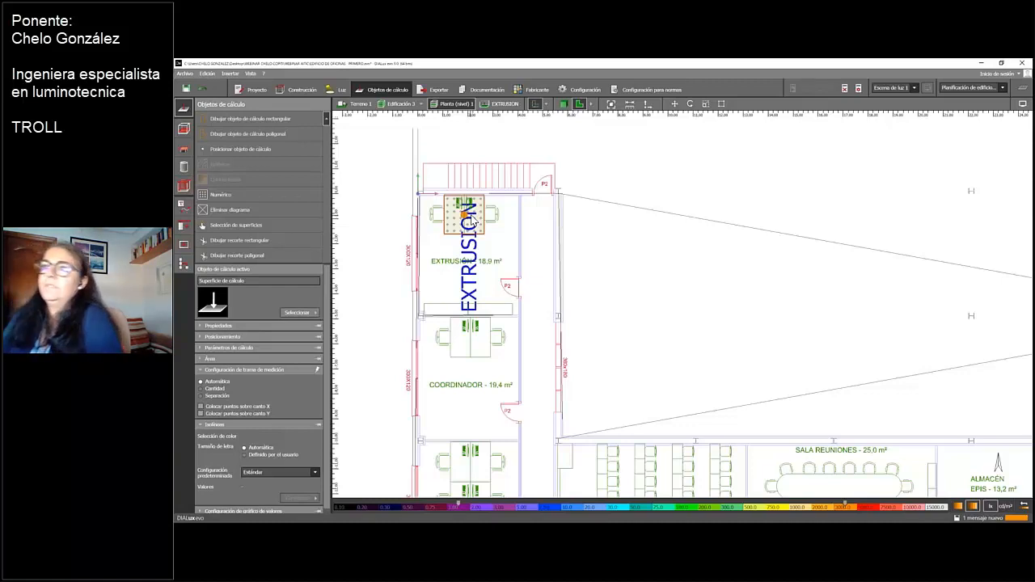
# Check the work area options, dismissing the save reminder, and view the luminaire manufacturers' catalogues before returning to construction
pyautogui.click(185, 150)
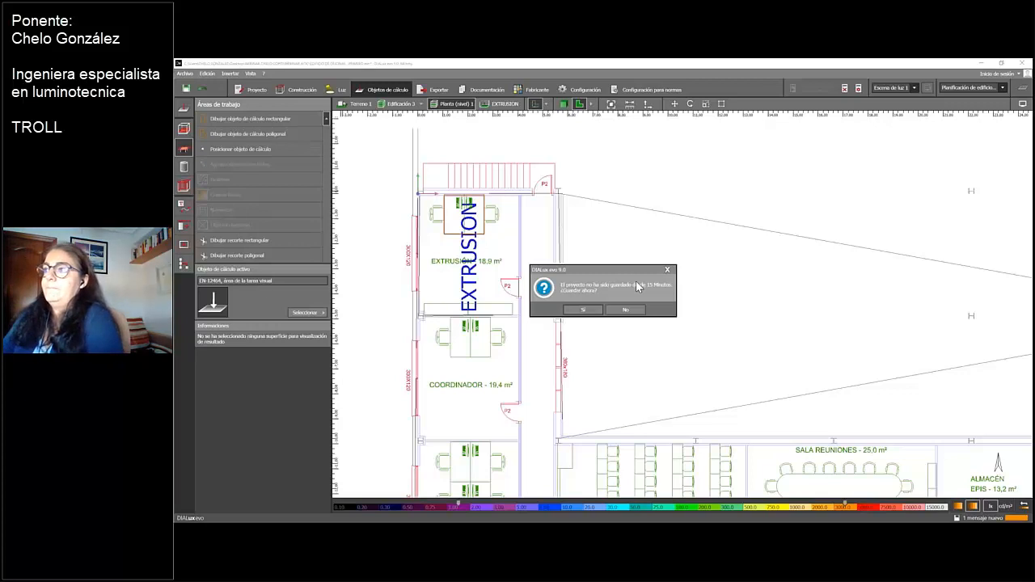
pyautogui.click(668, 270)
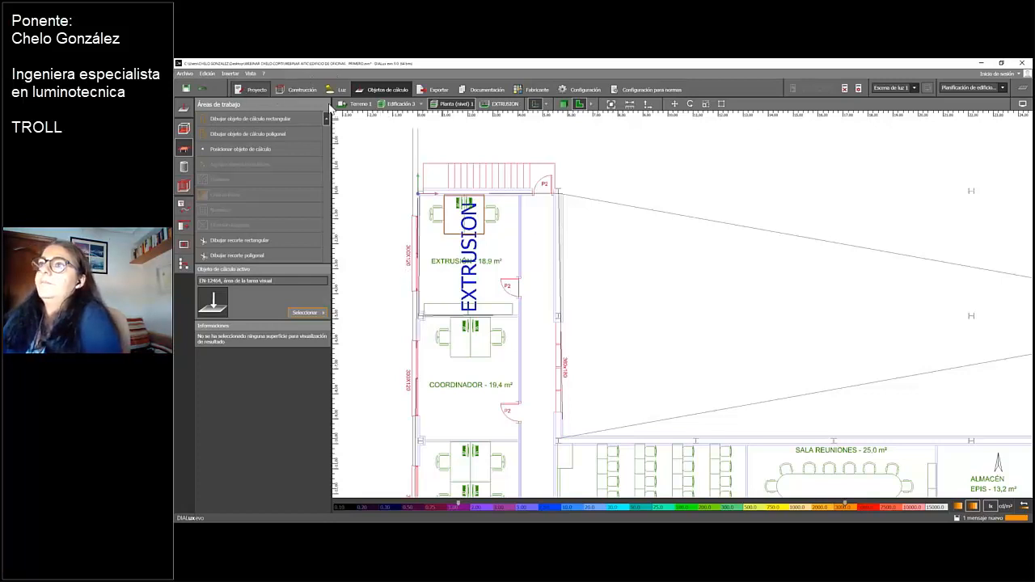
pyautogui.click(534, 90)
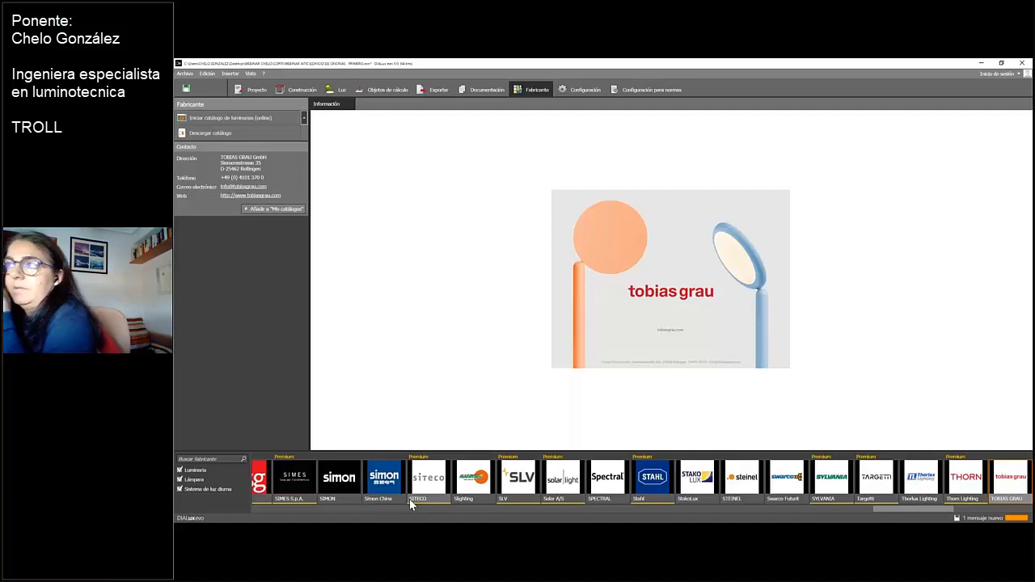
pyautogui.click(300, 92)
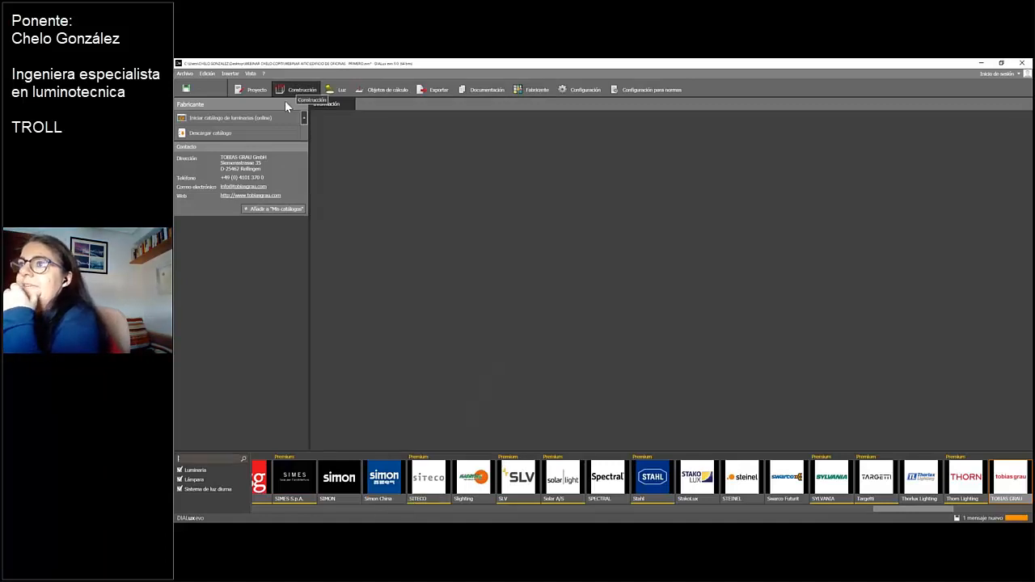